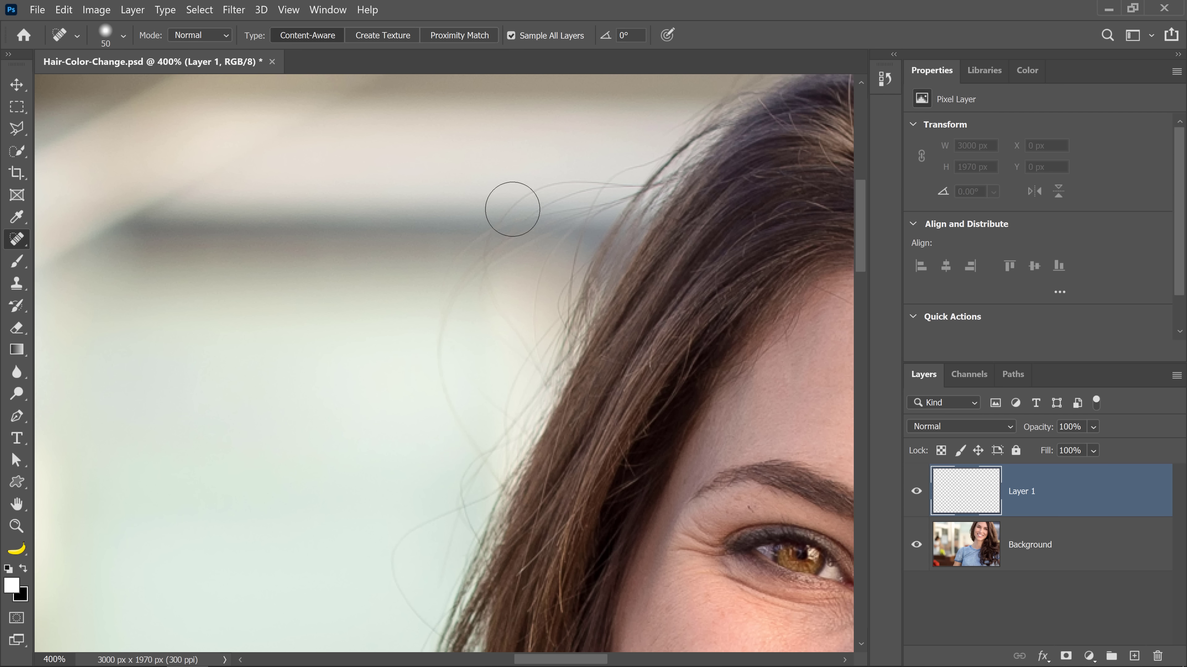
# Step: Remove the stray hairs over the pale background beside the hair with the Spot Healing Brush on Layer 1
pyautogui.moveTo(459, 302); pyautogui.dragTo(450, 392)
pyautogui.click(484, 406)
pyautogui.click(450, 451)
pyautogui.click(443, 503)
pyautogui.click(453, 278)
pyautogui.moveTo(490, 329)
pyautogui.mouseDown()
pyautogui.moveTo(513, 337)
pyautogui.moveTo(451, 496)
pyautogui.mouseUp()
pyautogui.moveTo(480, 428); pyautogui.dragTo(432, 580)
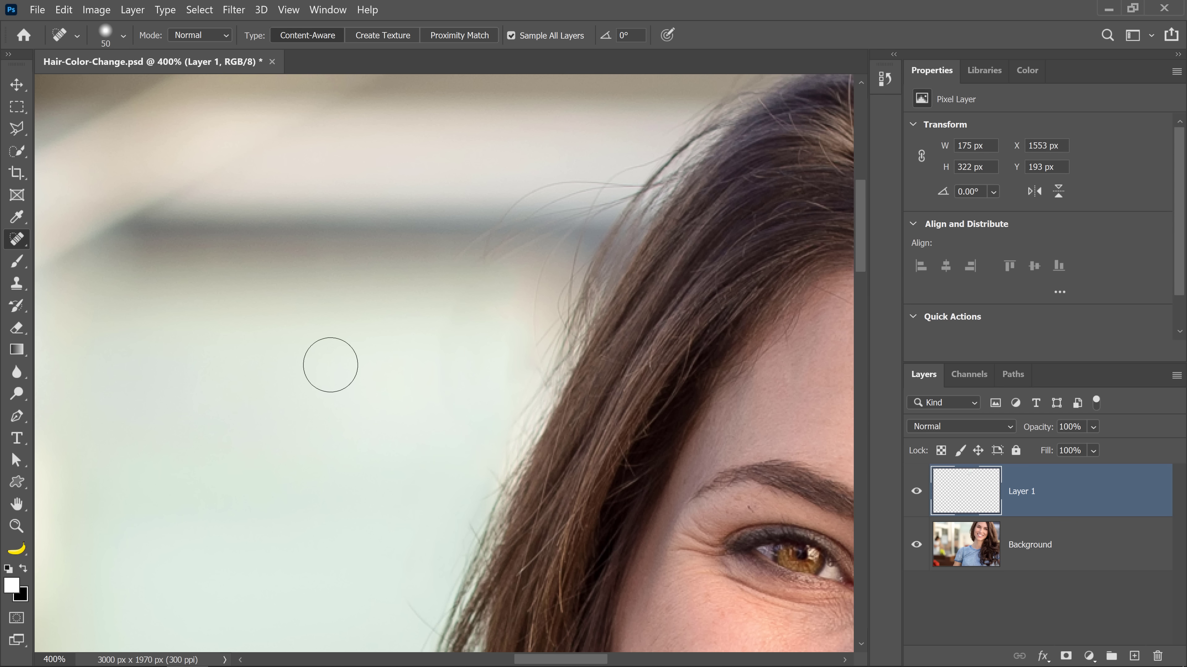
# Step: Cover the stray hairs crossing the dark horizontal background band with the Clone Stamp, sampling a clean part of the band
pyautogui.click(19, 287)
pyautogui.rightClick(20, 292)
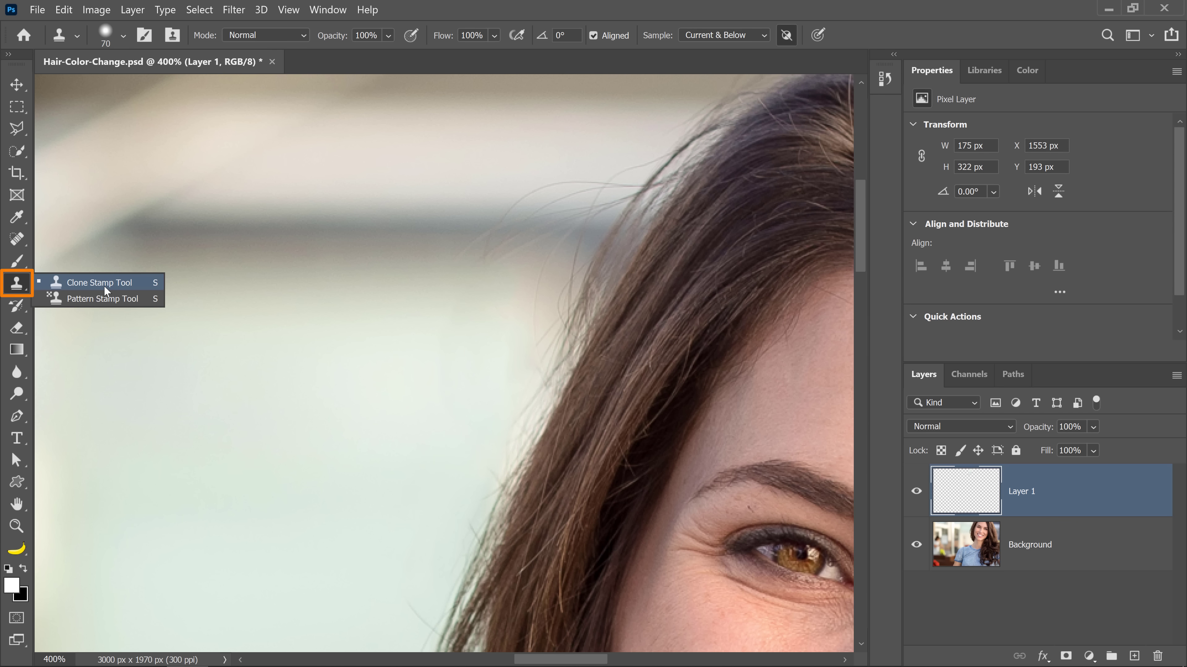
pyautogui.click(84, 277)
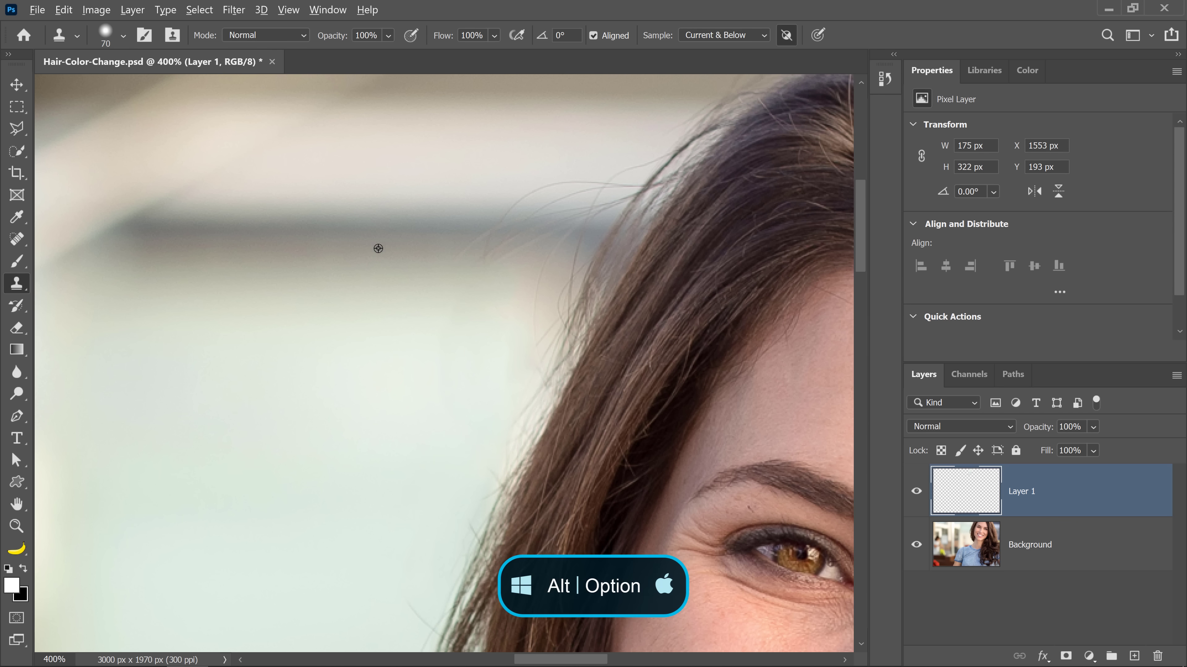
pyautogui.keyDown('alt'); pyautogui.click(376, 236); pyautogui.keyUp('alt')
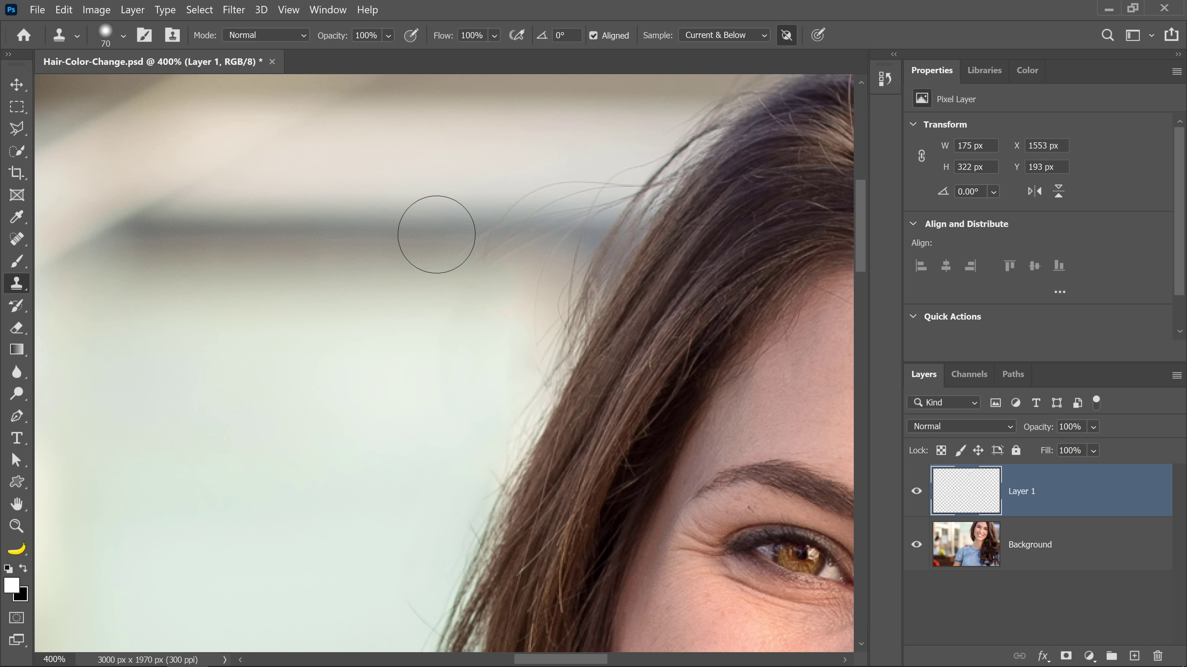
pyautogui.moveTo(487, 233)
pyautogui.mouseDown()
pyautogui.moveTo(545, 233)
pyautogui.moveTo(525, 292)
pyautogui.moveTo(540, 202)
pyautogui.moveTo(601, 165)
pyautogui.moveTo(572, 220)
pyautogui.mouseUp()
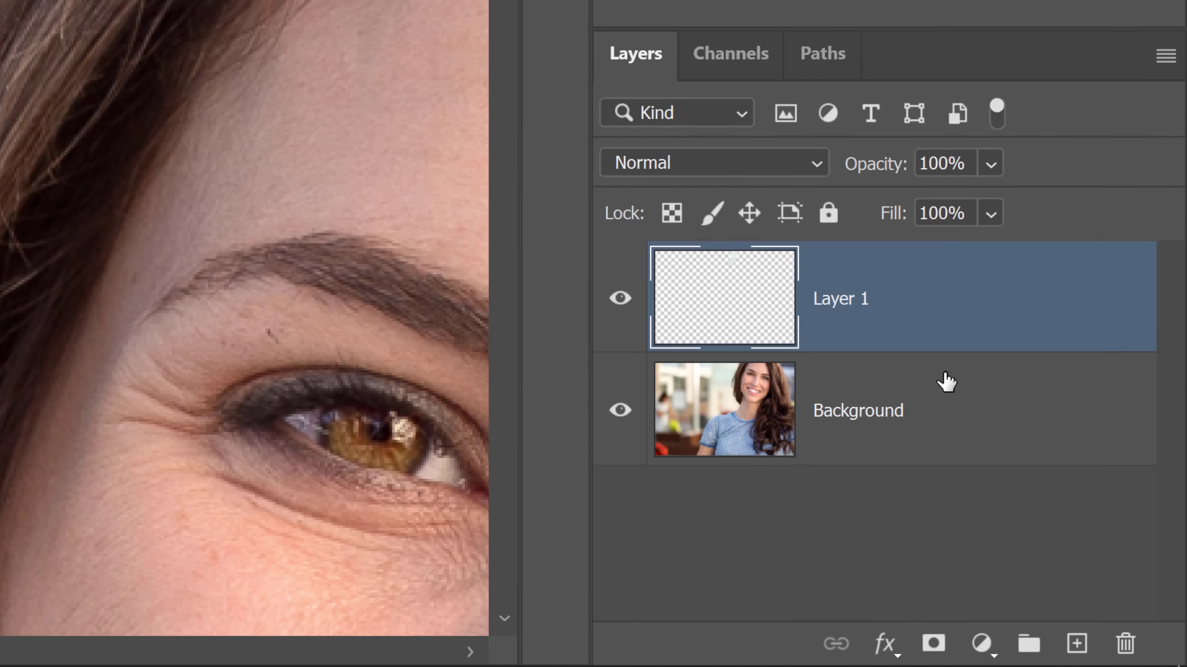
# Step: Combine Layer 1 and the Background layer into one smart object
pyautogui.press('shift')
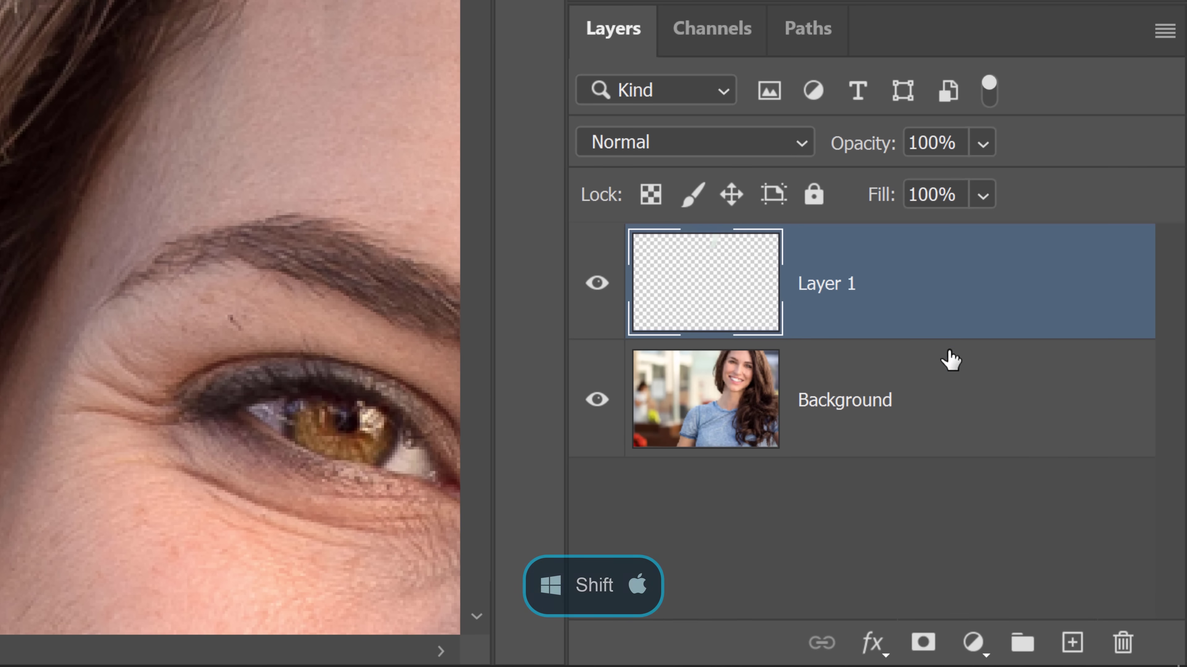
pyautogui.keyDown('shift'); pyautogui.click(974, 424); pyautogui.keyUp('shift')
pyautogui.rightClick(975, 423)
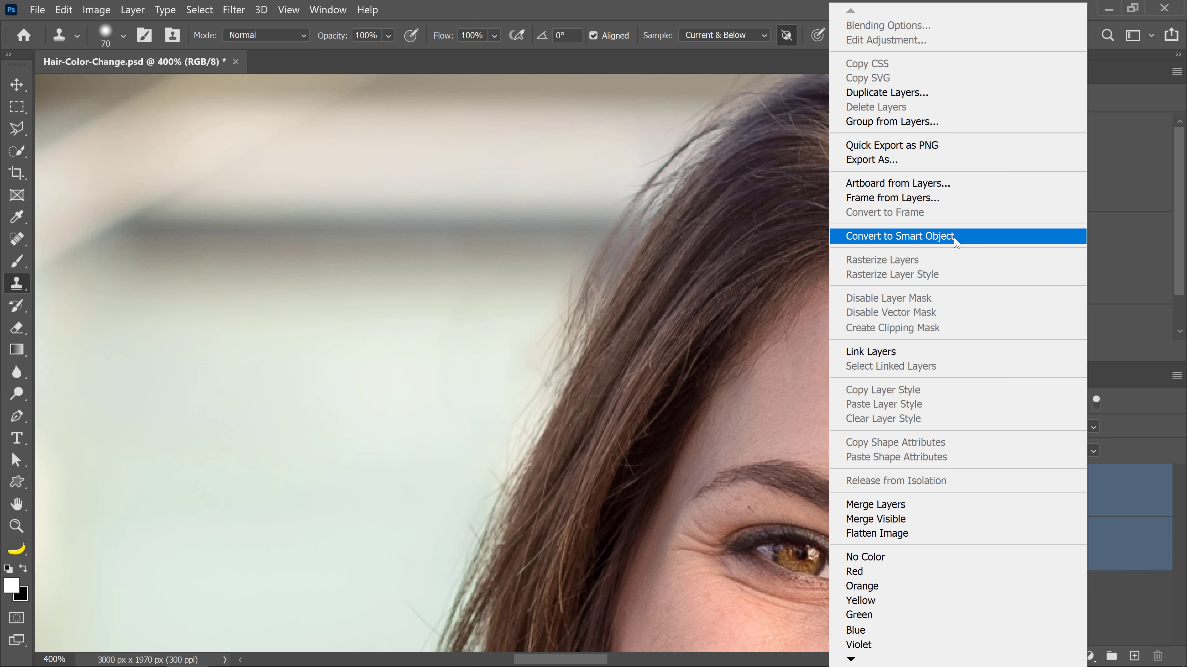
pyautogui.click(873, 235)
# Step: Open the smart object's contents to view its original layers, and close them again
pyautogui.click(918, 500)
pyautogui.click(918, 500)
pyautogui.click(919, 503)
pyautogui.click(919, 503)
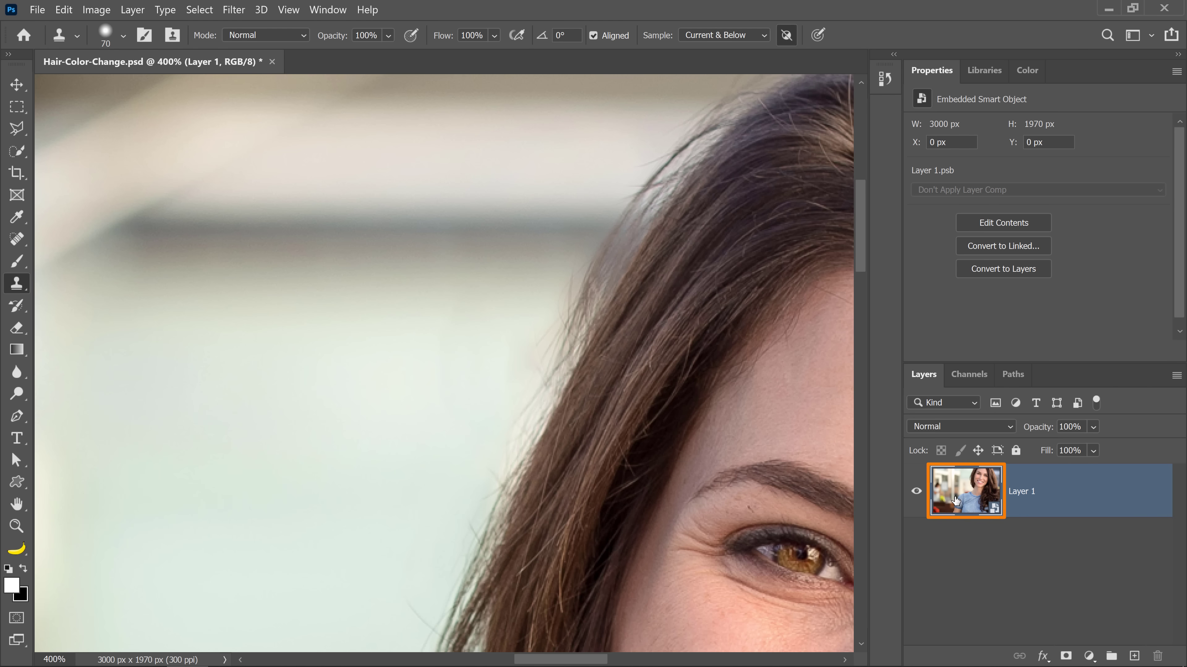
pyautogui.doubleClick(956, 500)
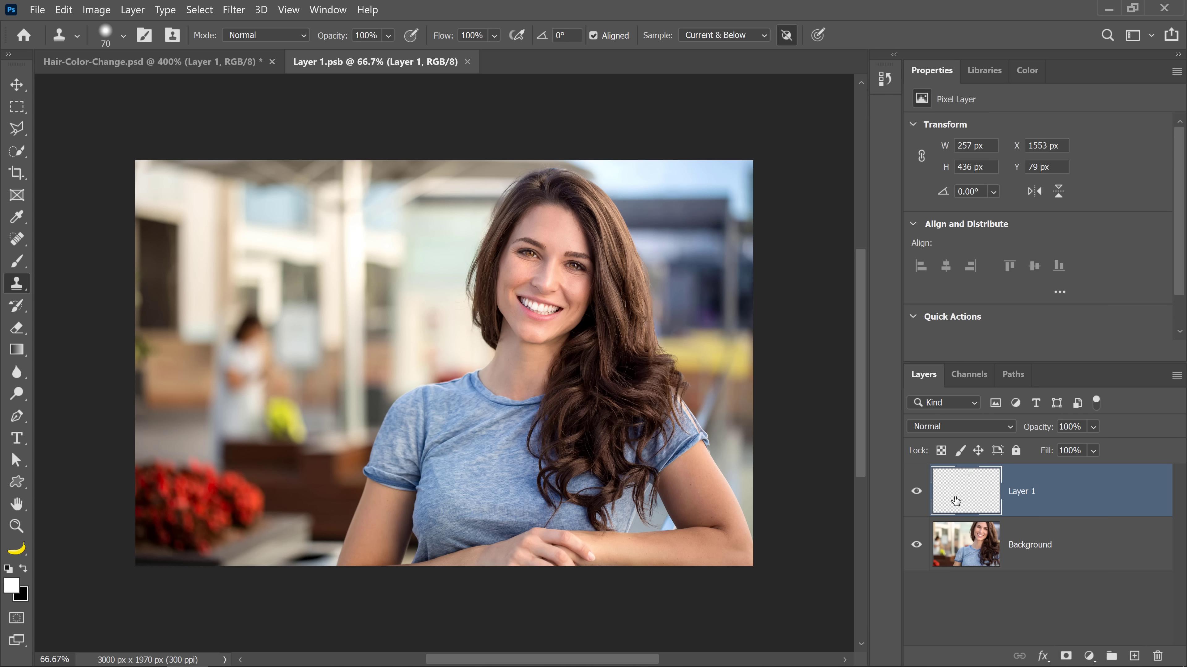
pyautogui.click(468, 62)
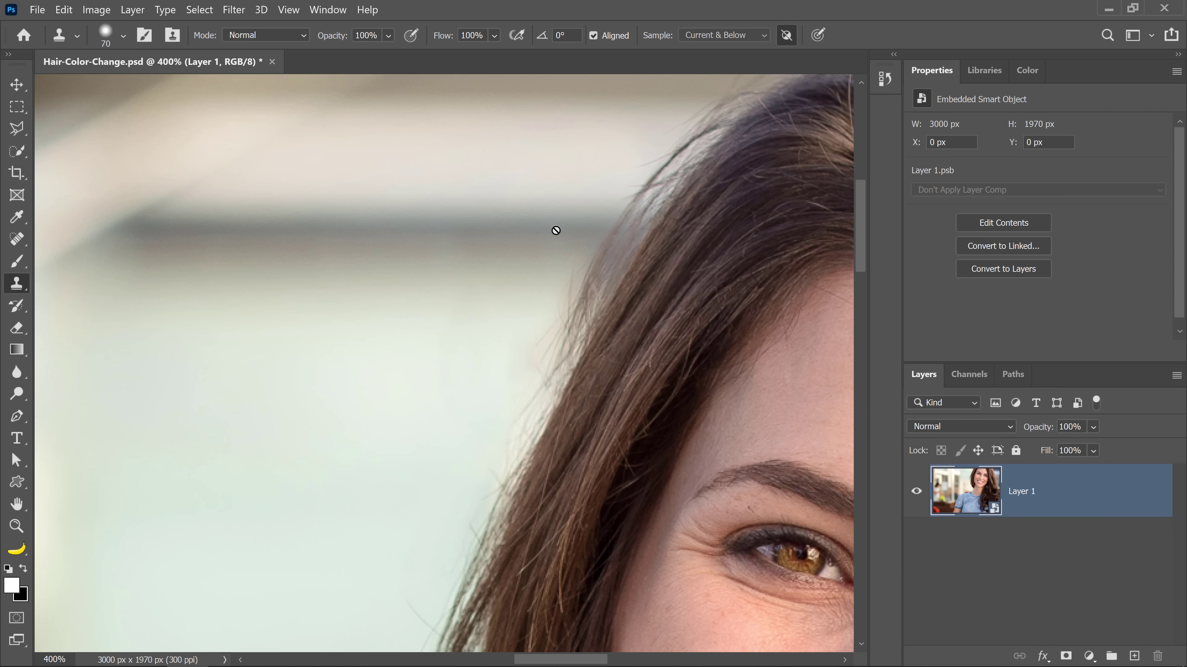
# Step: Select the woman's hair from the crown down to the curls with the Quick Selection tool
pyautogui.doubleClick(29, 505)
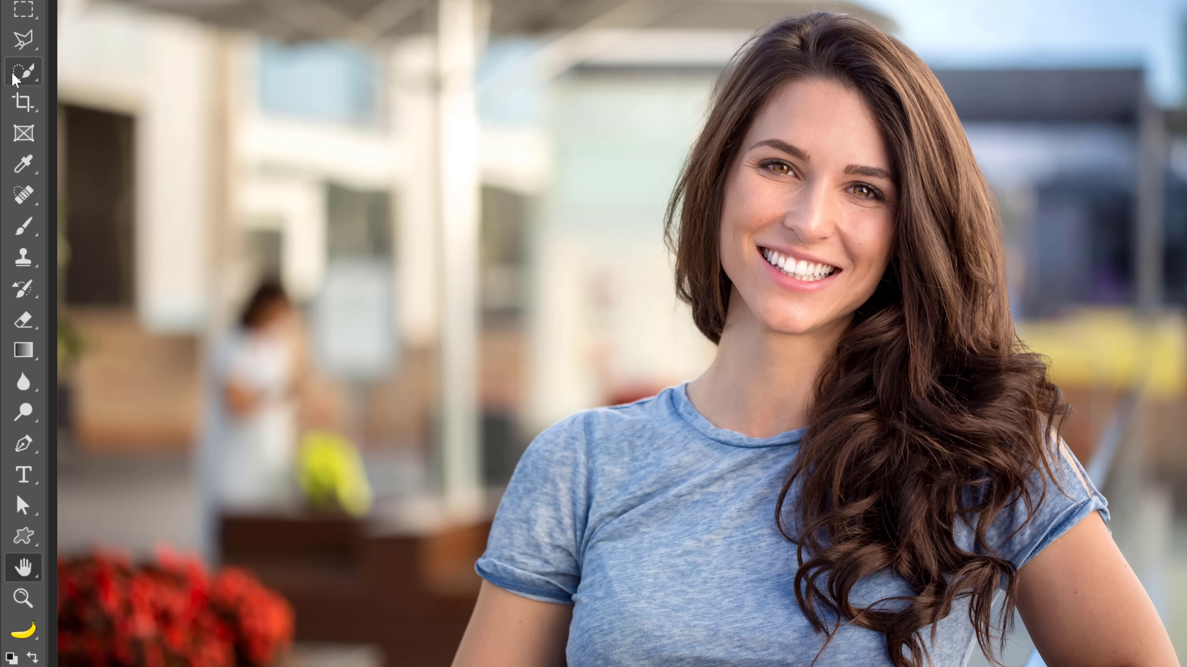
pyautogui.rightClick(17, 150)
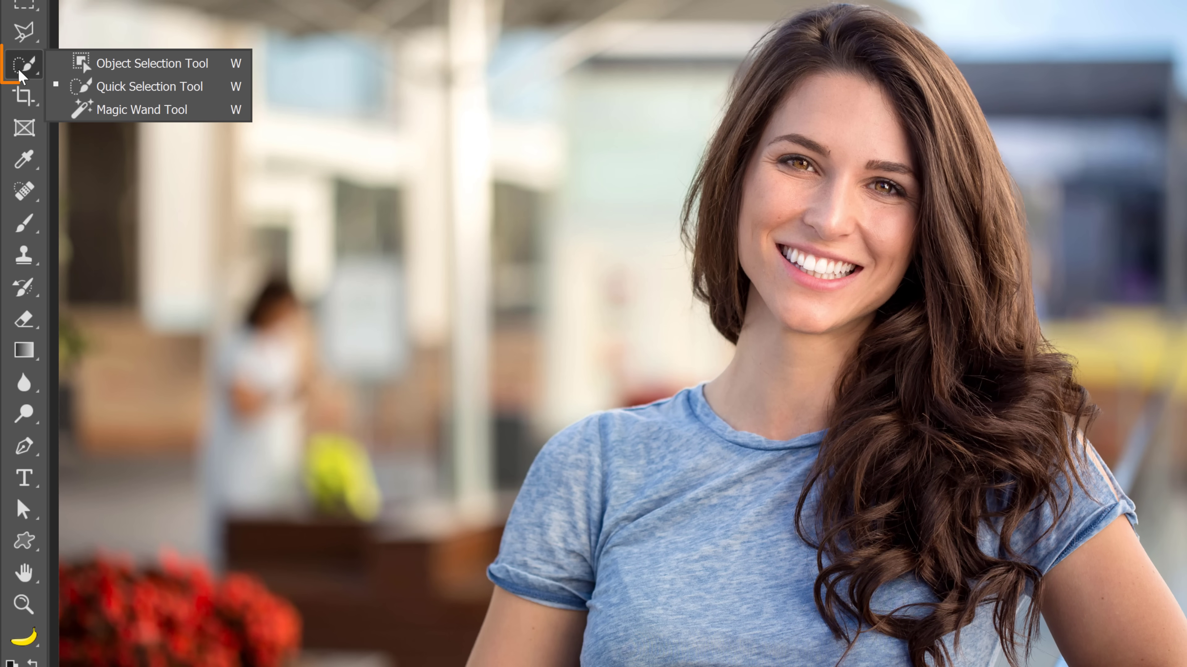
pyautogui.click(127, 87)
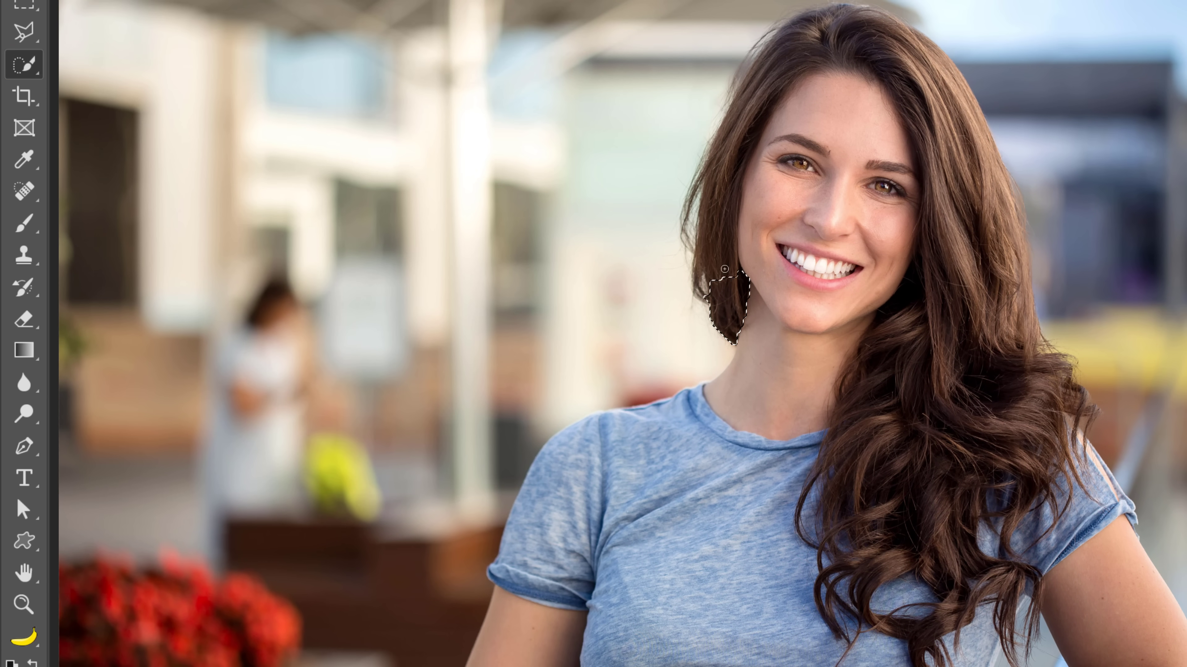
pyautogui.moveTo(771, 88); pyautogui.dragTo(826, 36)
pyautogui.moveTo(934, 88)
pyautogui.mouseDown()
pyautogui.moveTo(995, 268)
pyautogui.moveTo(986, 347)
pyautogui.moveTo(1016, 390)
pyautogui.moveTo(1045, 375)
pyautogui.moveTo(939, 563)
pyautogui.moveTo(1004, 585)
pyautogui.mouseUp()
pyautogui.moveTo(1006, 634); pyautogui.dragTo(901, 631)
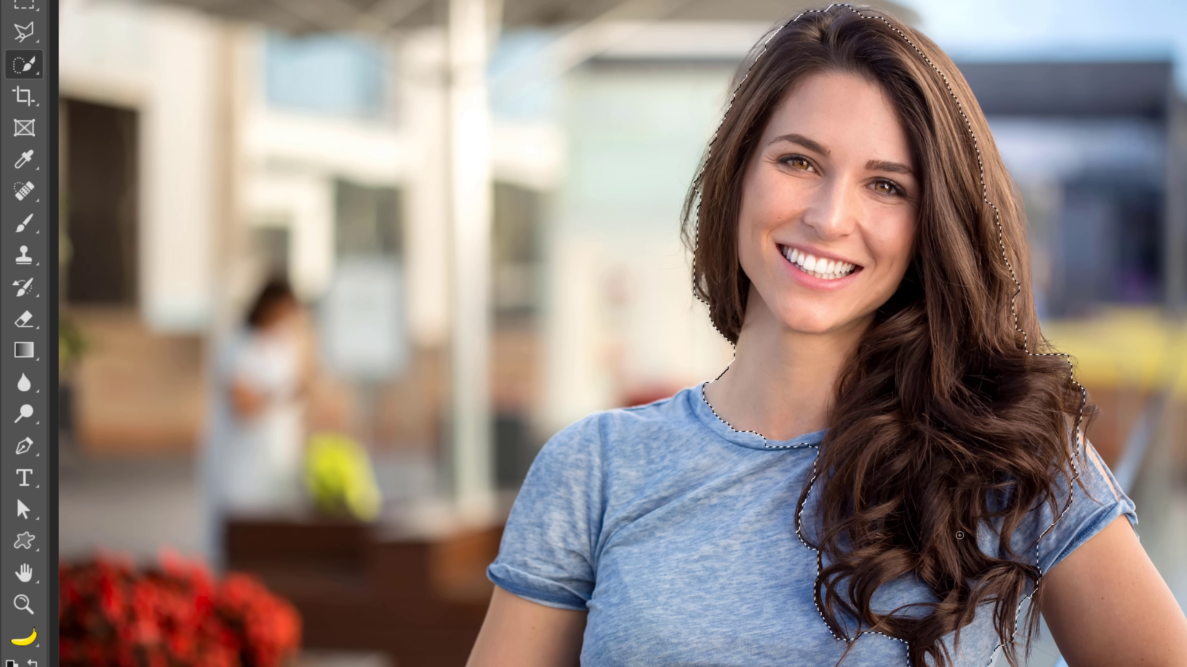
pyautogui.moveTo(996, 215); pyautogui.dragTo(977, 152)
# Step: Subtract the face and neck from the hair selection
pyautogui.press('alt')
pyautogui.moveTo(723, 477)
pyautogui.mouseDown()
pyautogui.moveTo(808, 321)
pyautogui.moveTo(864, 267)
pyautogui.moveTo(876, 234)
pyautogui.moveTo(863, 132)
pyautogui.mouseUp()
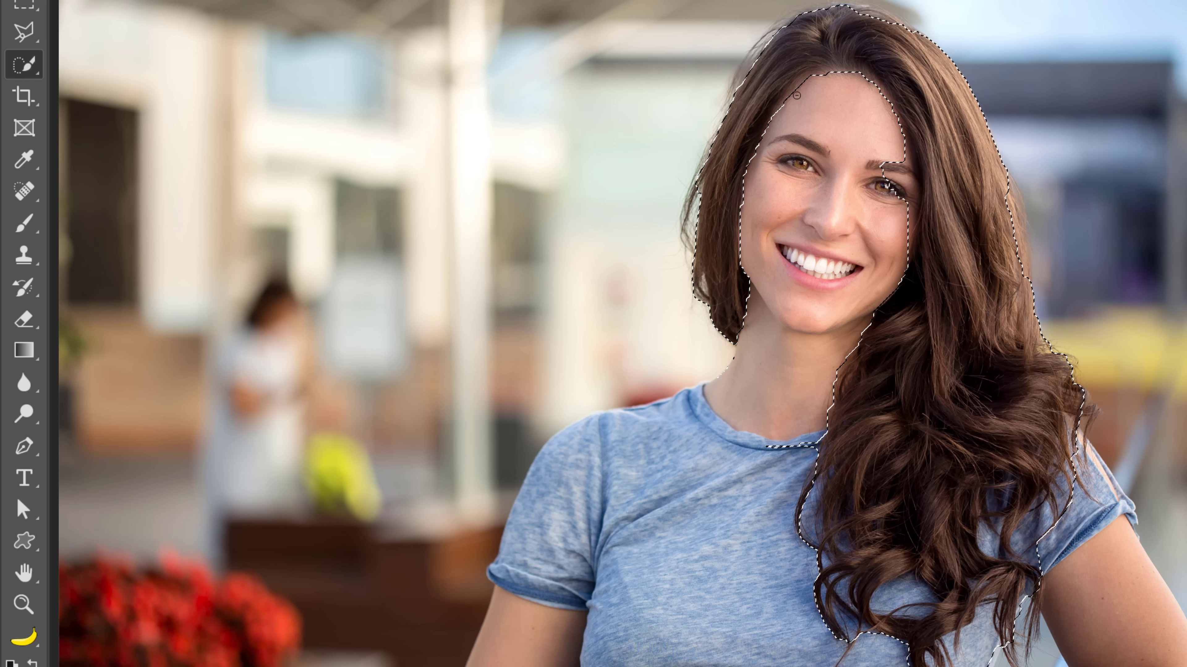
pyautogui.moveTo(803, 88); pyautogui.dragTo(827, 92)
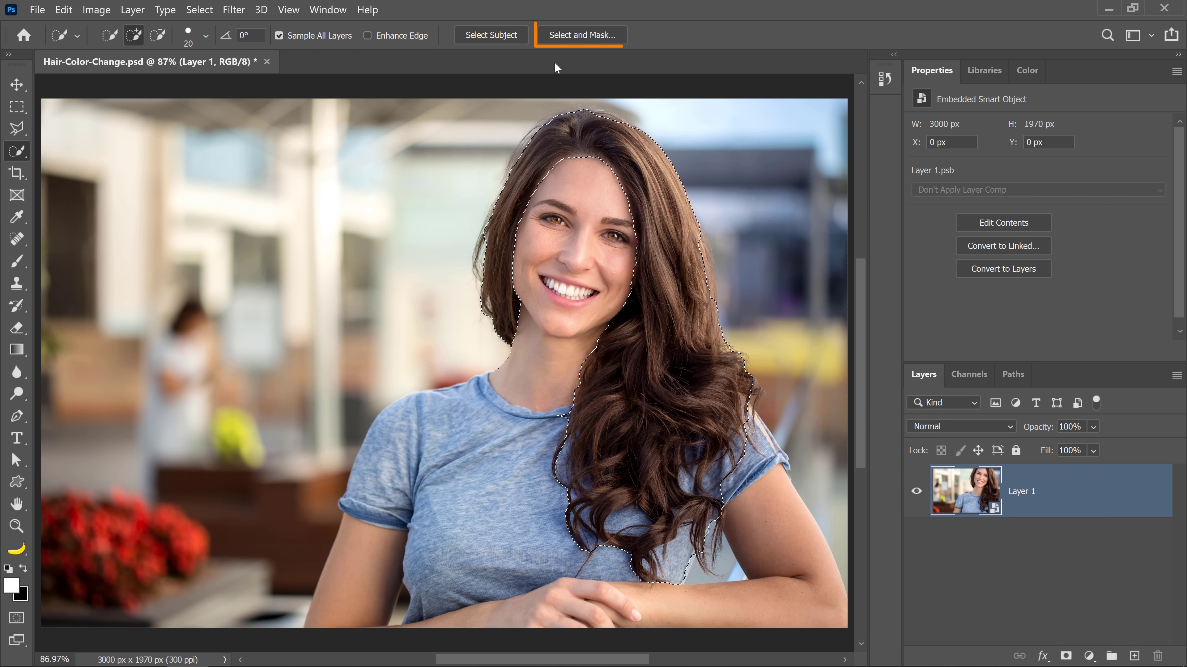
# Step: Enter Select and Mask and refine the outer hair edges with the Refine Edge Brush at size 150
pyautogui.click(590, 39)
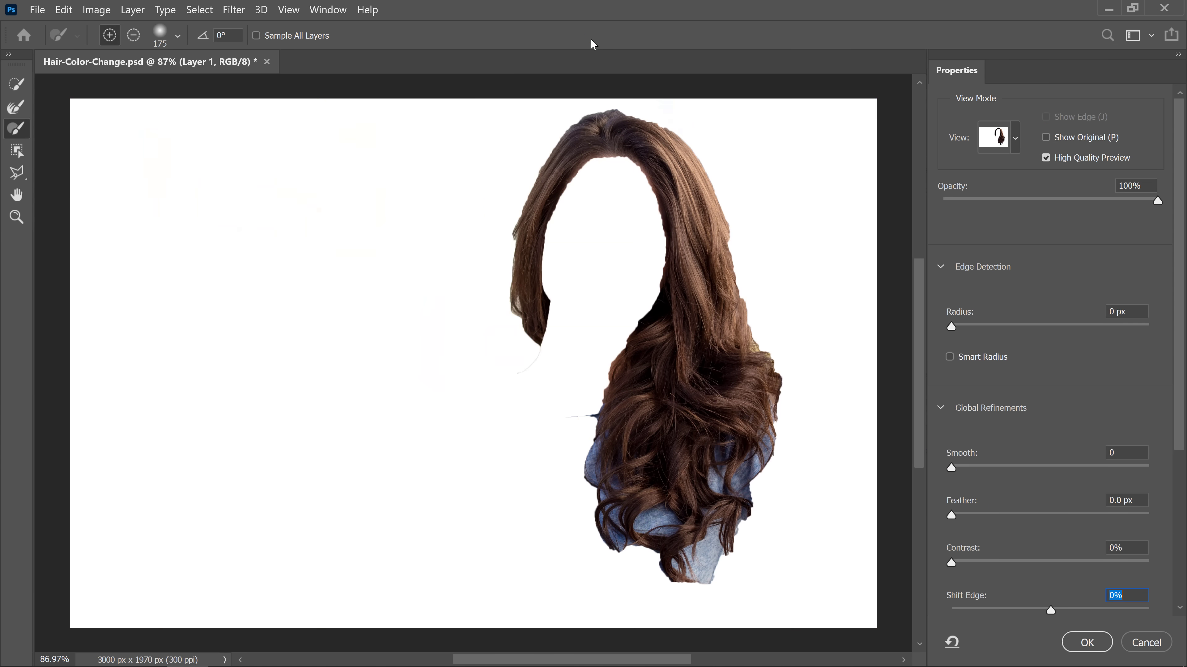
pyautogui.click(1012, 148)
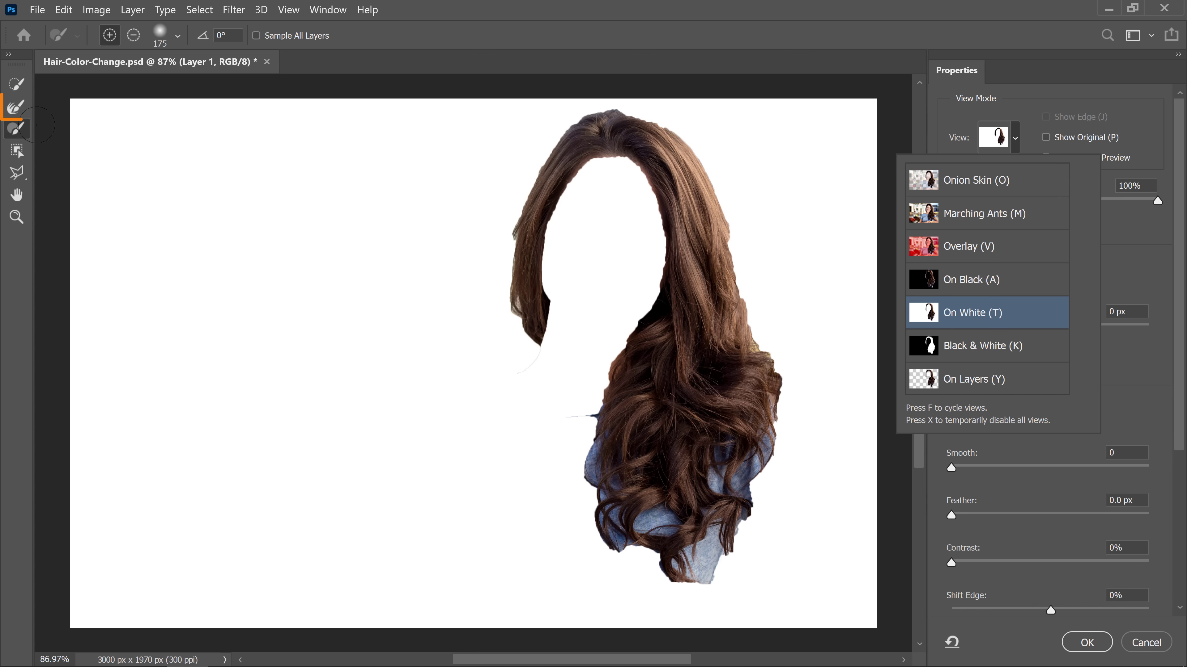
pyautogui.click(10, 111)
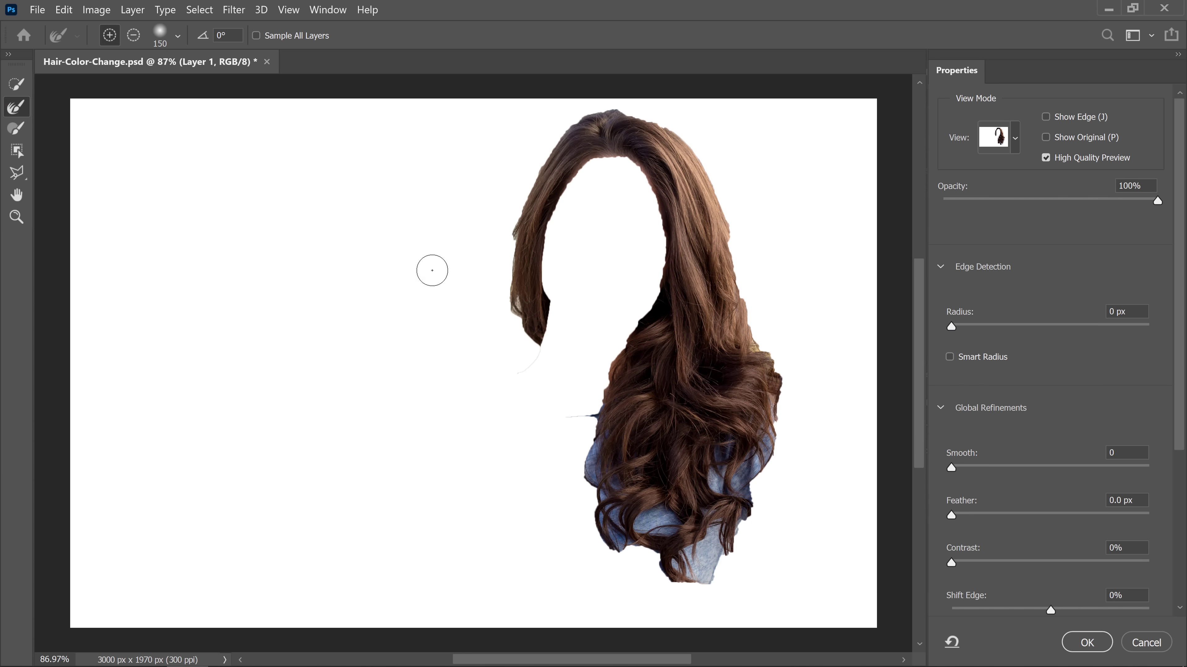
pyautogui.moveTo(501, 286)
pyautogui.mouseDown()
pyautogui.moveTo(504, 214)
pyautogui.moveTo(583, 83)
pyautogui.moveTo(601, 95)
pyautogui.moveTo(577, 104)
pyautogui.moveTo(626, 100)
pyautogui.moveTo(682, 120)
pyautogui.moveTo(721, 178)
pyautogui.moveTo(794, 383)
pyautogui.moveTo(759, 514)
pyautogui.moveTo(702, 578)
pyautogui.moveTo(700, 554)
pyautogui.moveTo(681, 573)
pyautogui.moveTo(647, 549)
pyautogui.moveTo(614, 548)
pyautogui.moveTo(584, 443)
pyautogui.moveTo(602, 383)
pyautogui.mouseUp()
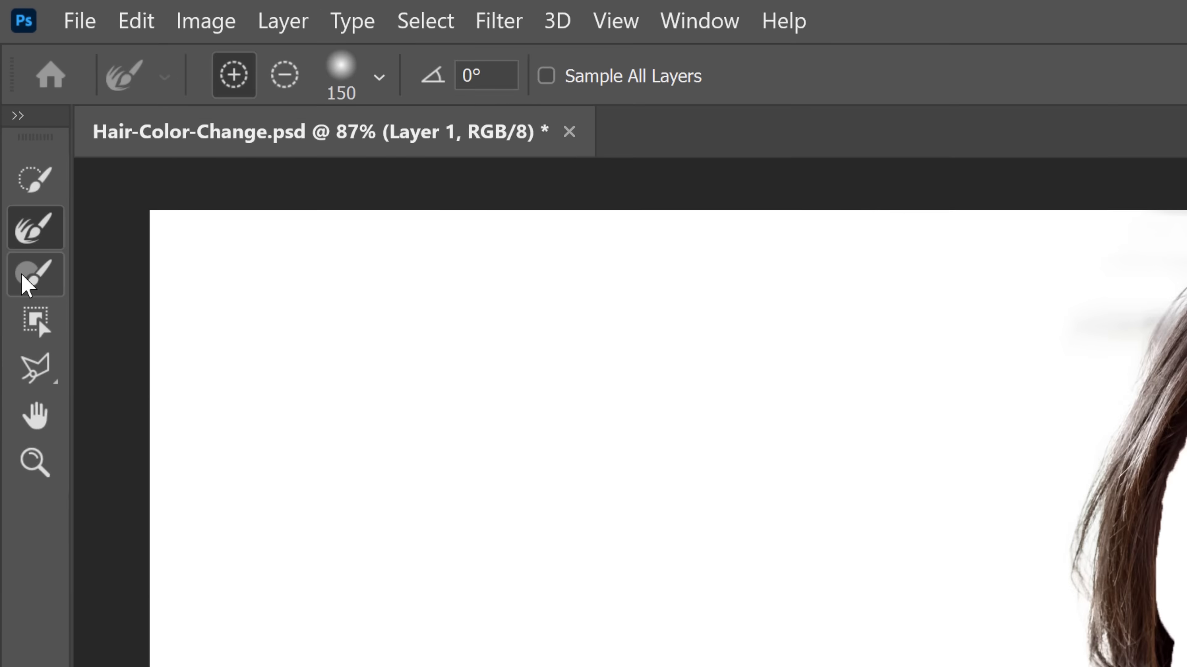
# Step: Clean up the background remnants around the hair with a smaller Brush tool and output the refined result as a selection
pyautogui.click(16, 128)
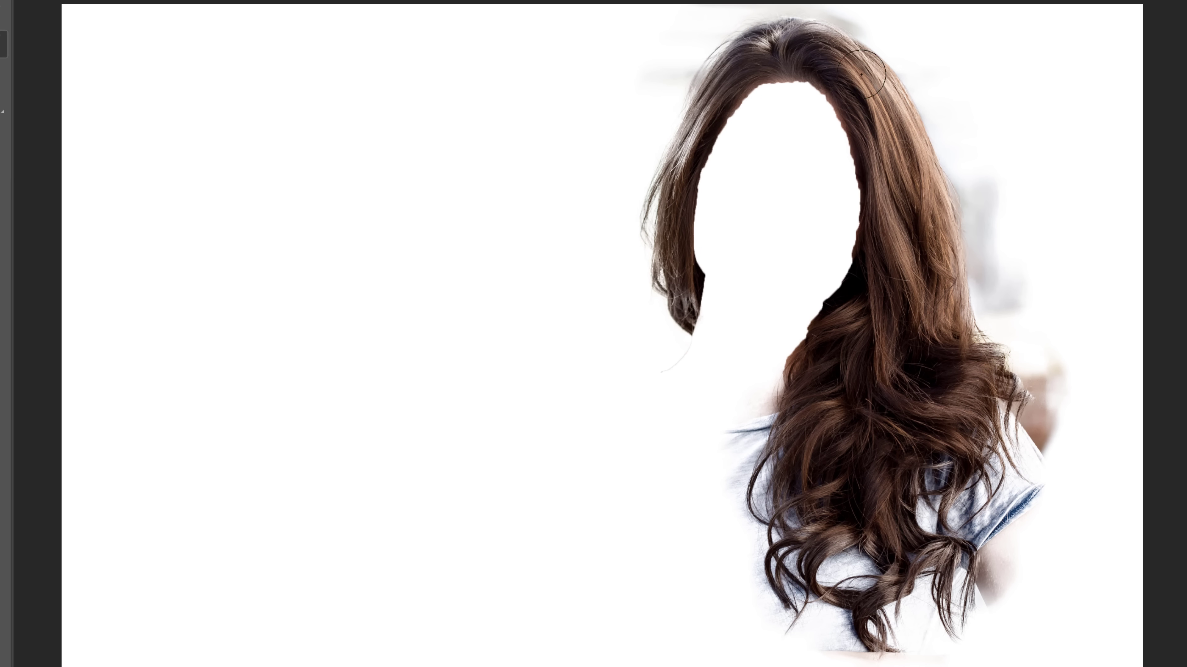
pyautogui.press('[')
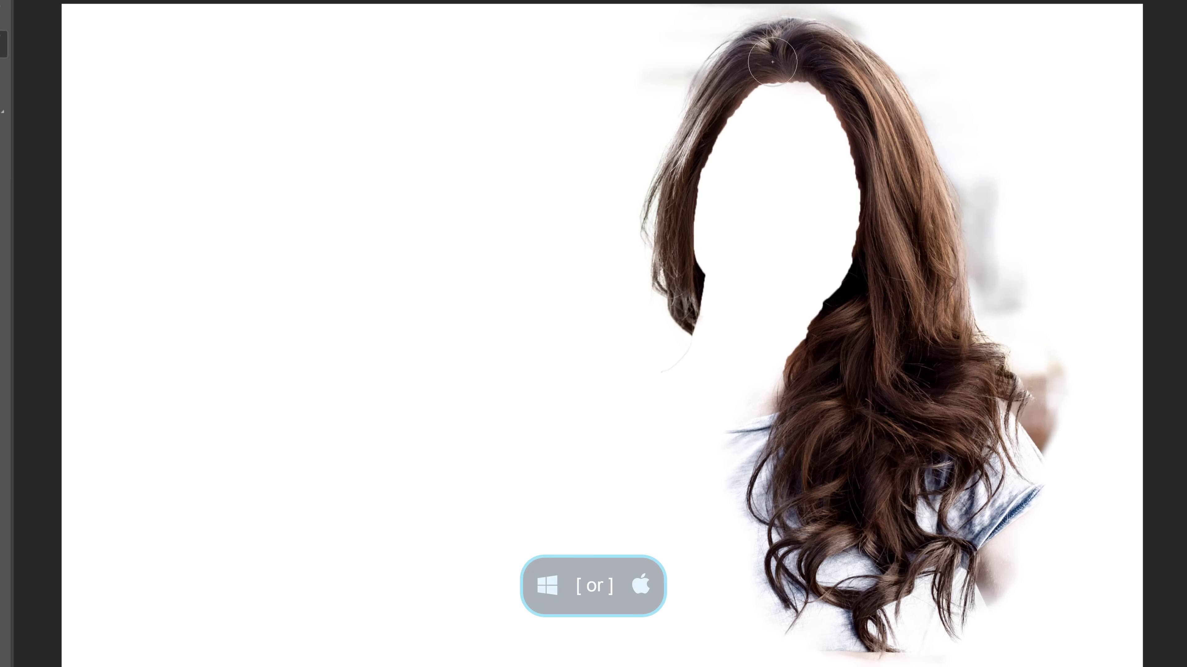
pyautogui.press('[')
pyautogui.press('[')
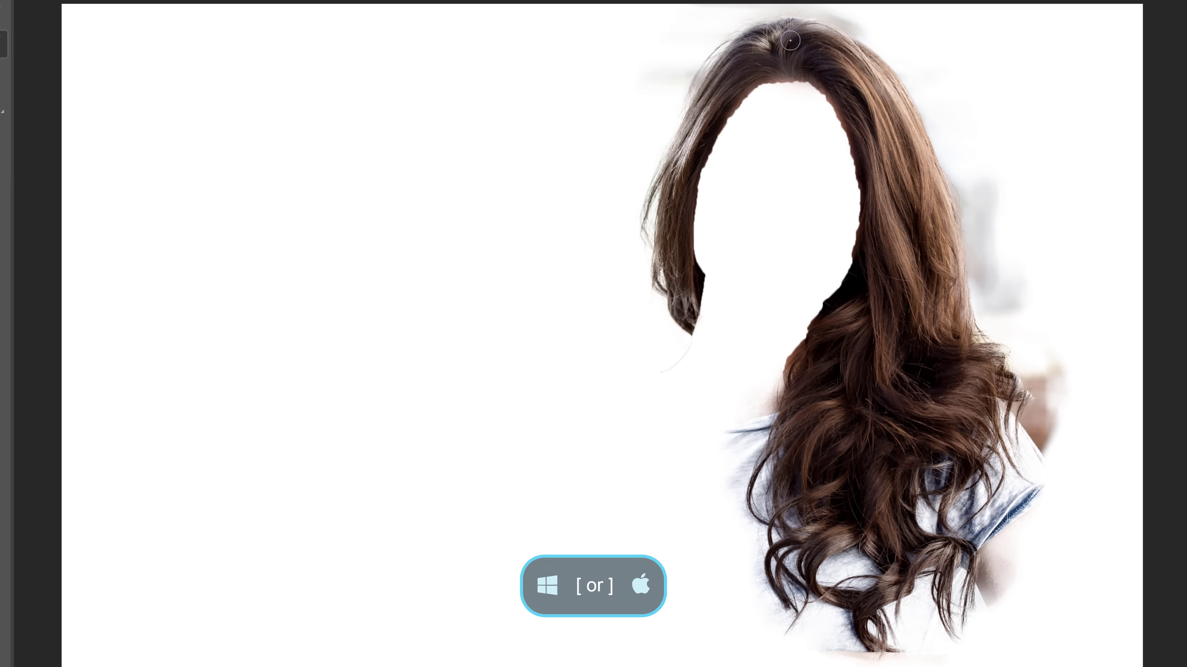
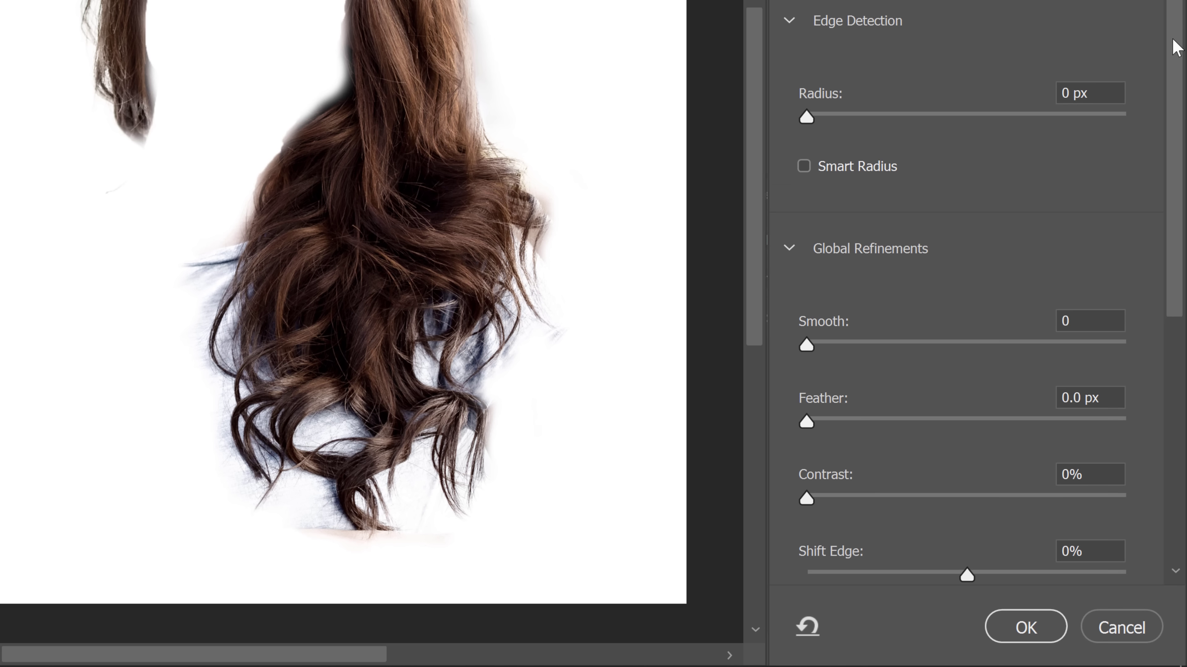
pyautogui.moveTo(1175, 46); pyautogui.dragTo(1134, 389)
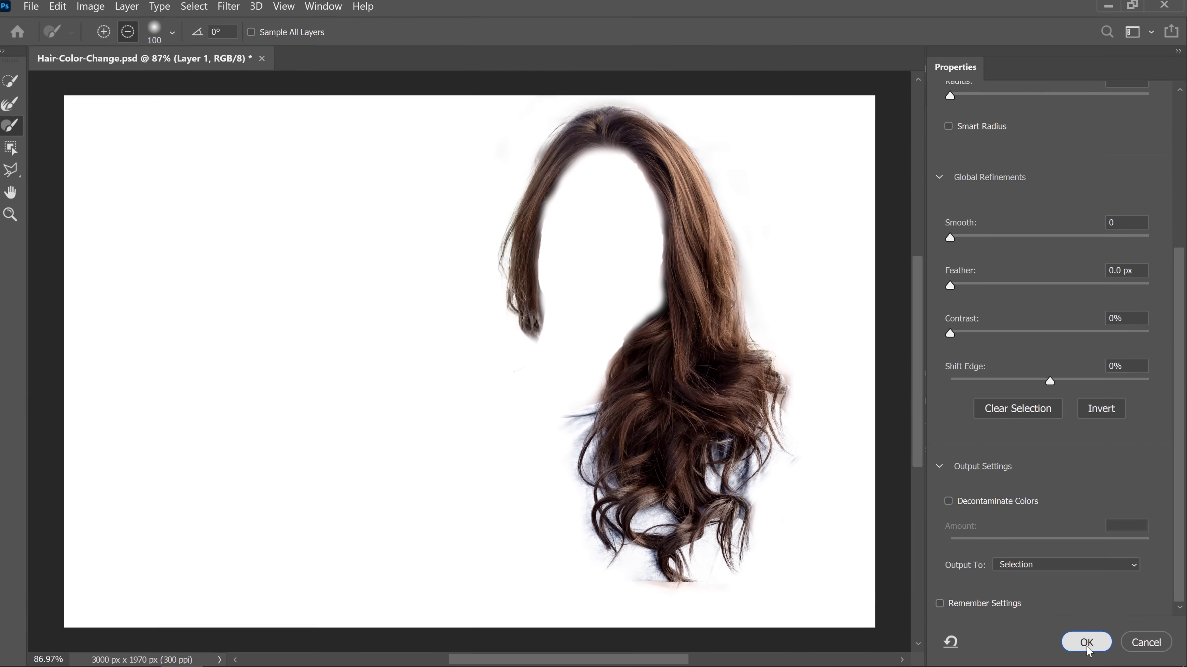
pyautogui.click(1050, 636)
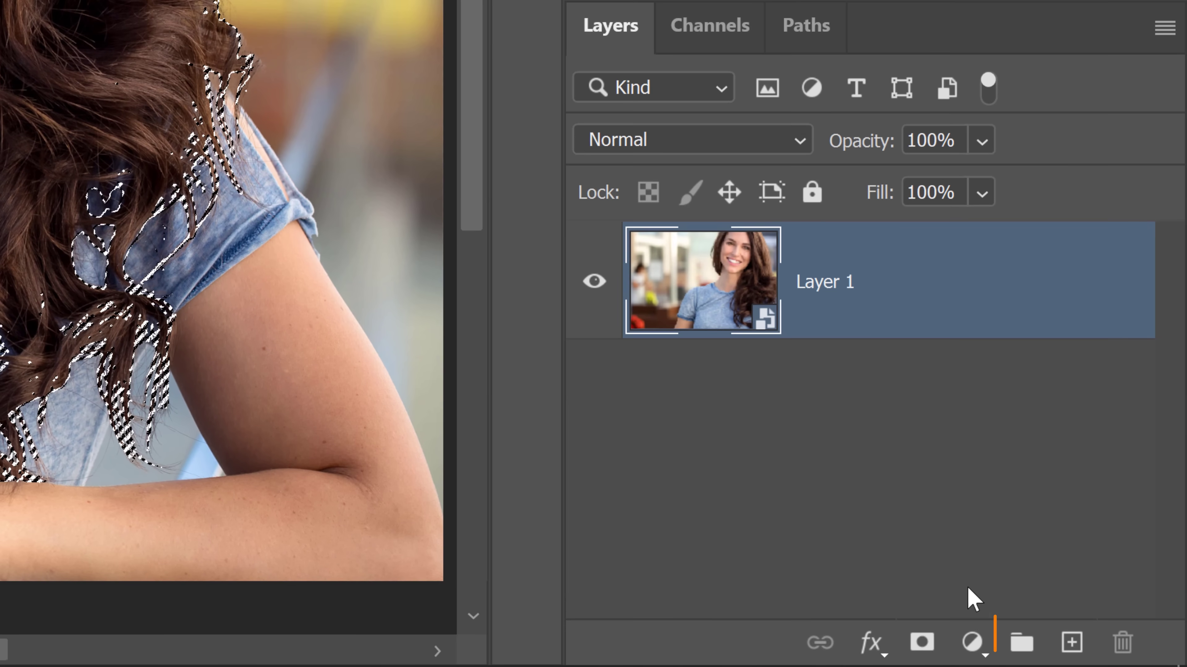
# Step: Create a layer group masked by the hair selection and rename it "Hair Color"
pyautogui.click(1021, 643)
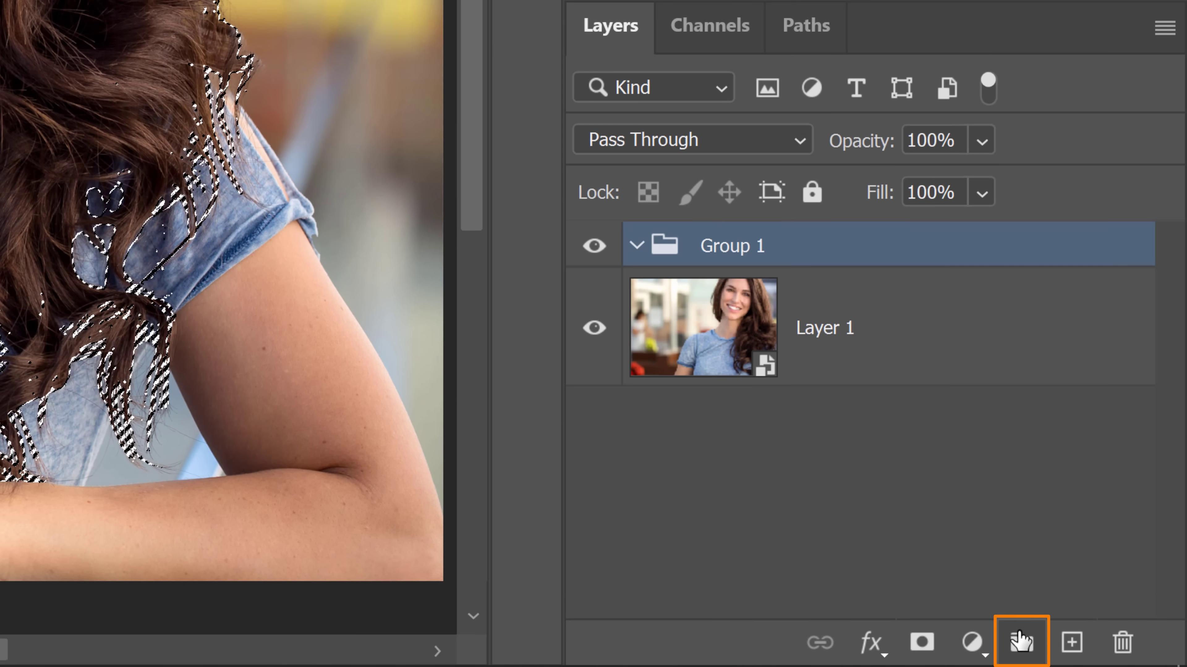
pyautogui.click(920, 644)
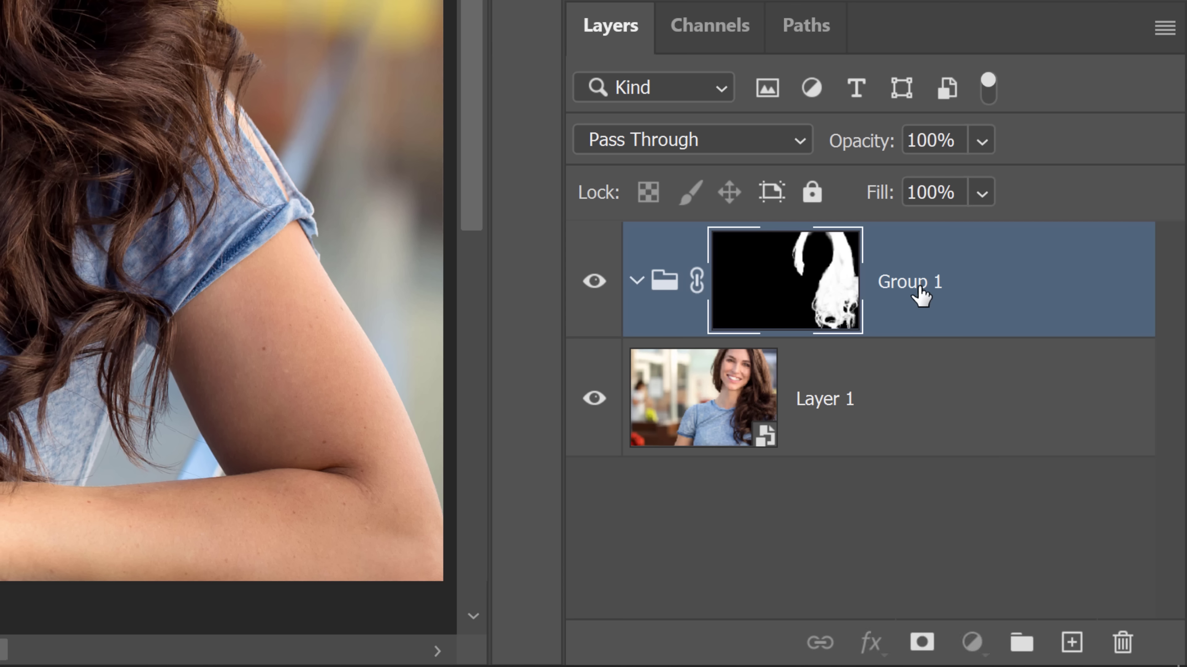
pyautogui.doubleClick(917, 283)
pyautogui.write('Hair ')
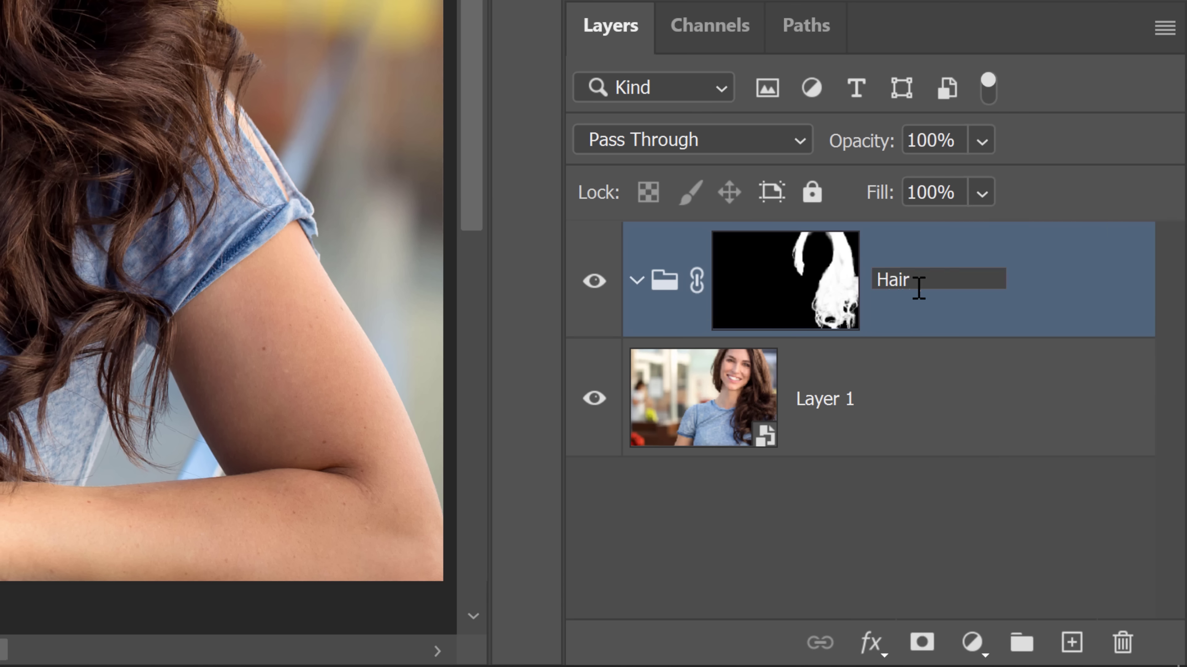
pyautogui.write('Color')
pyautogui.press('Return')
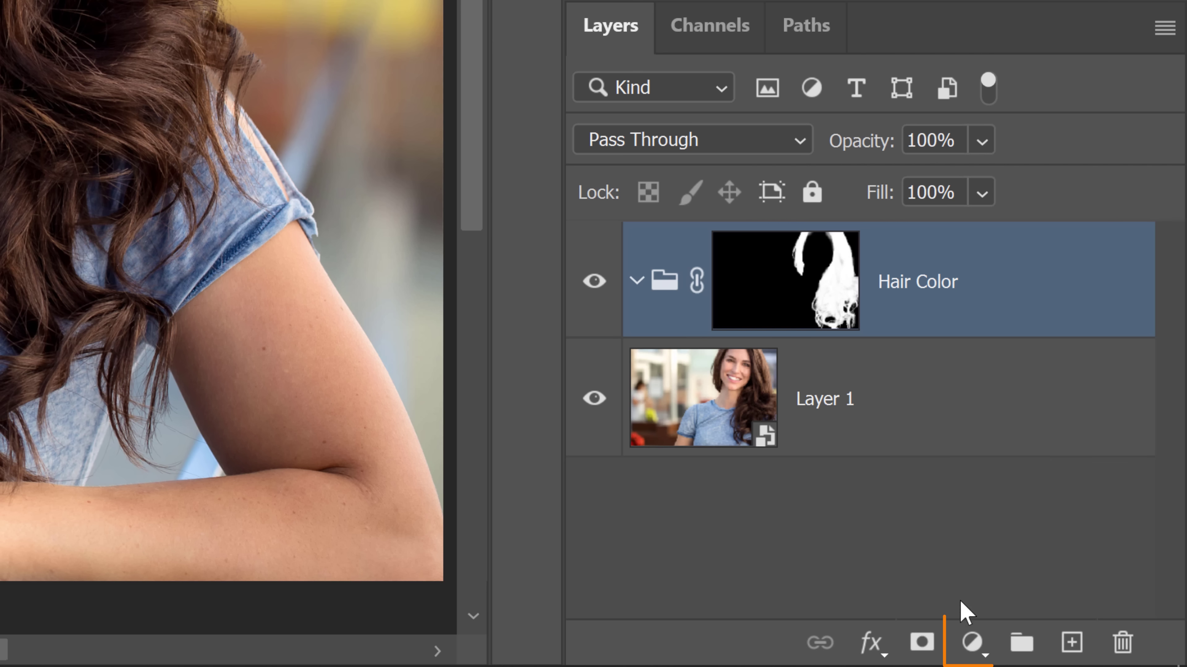
# Step: Add a Hue/Saturation adjustment layer inside the Hair Color group and set its hue to -85
pyautogui.click(972, 642)
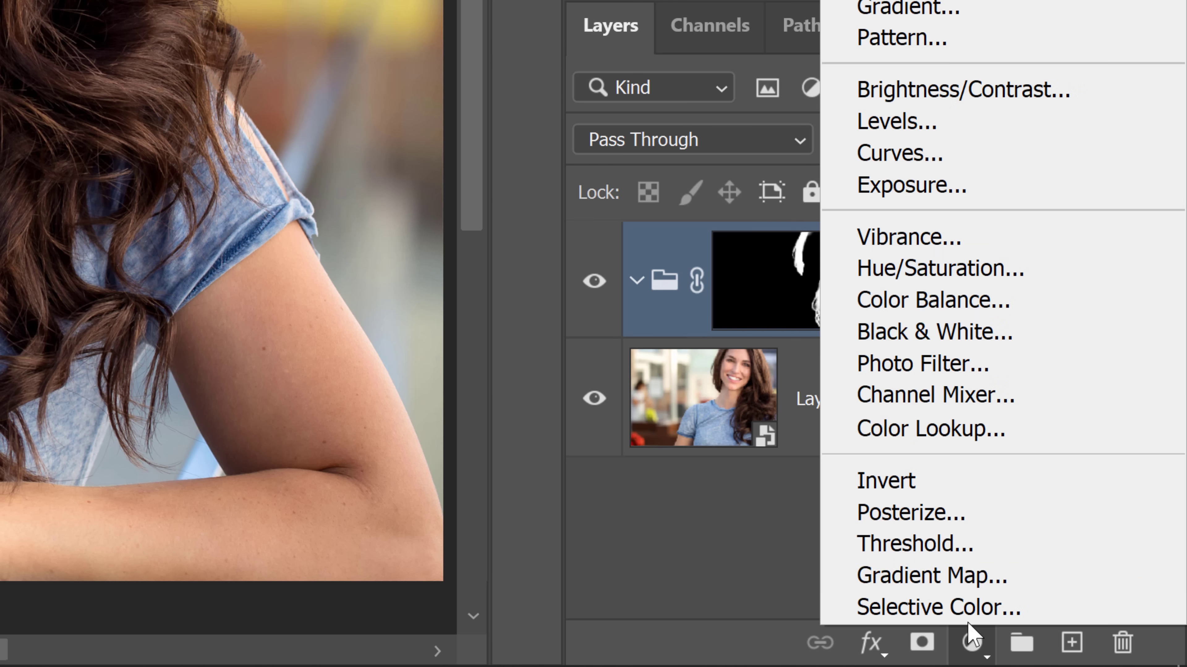
pyautogui.click(974, 276)
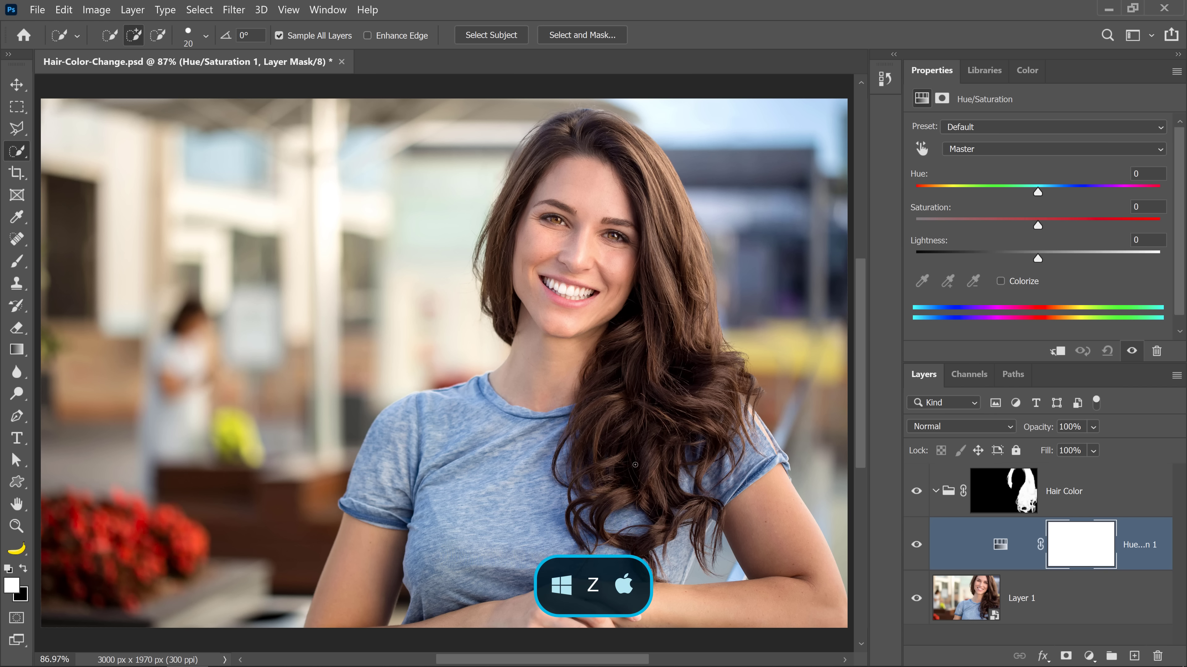
pyautogui.press('z')
pyautogui.moveTo(599, 530); pyautogui.dragTo(558, 464)
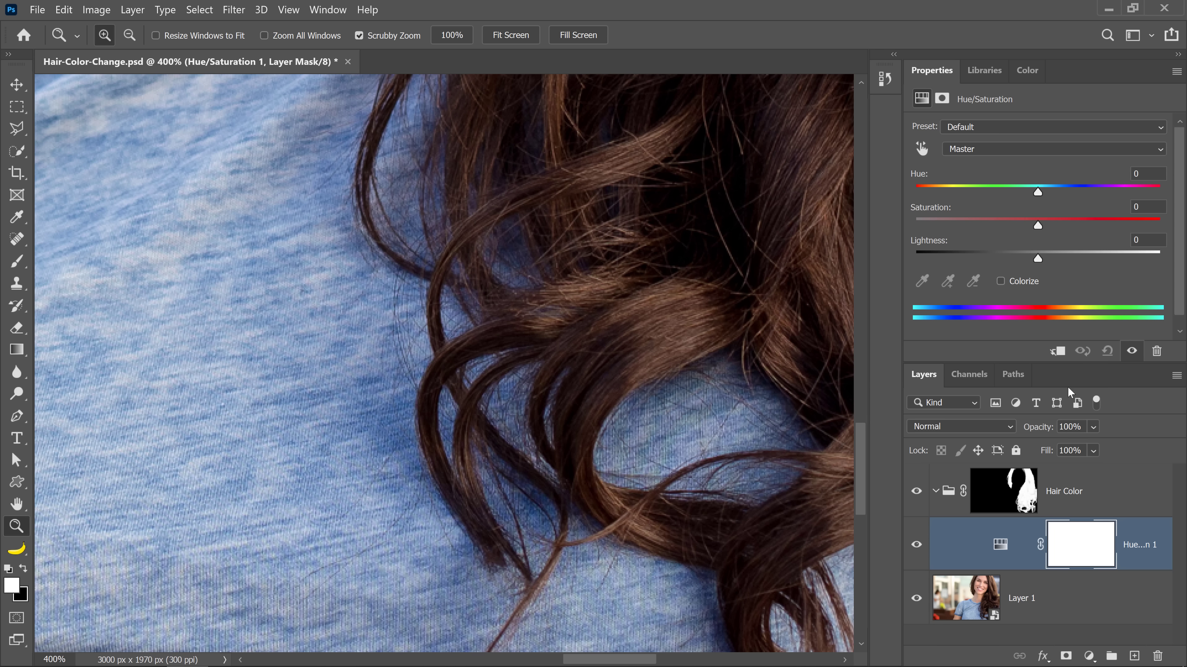
pyautogui.moveTo(1038, 192); pyautogui.dragTo(1111, 208)
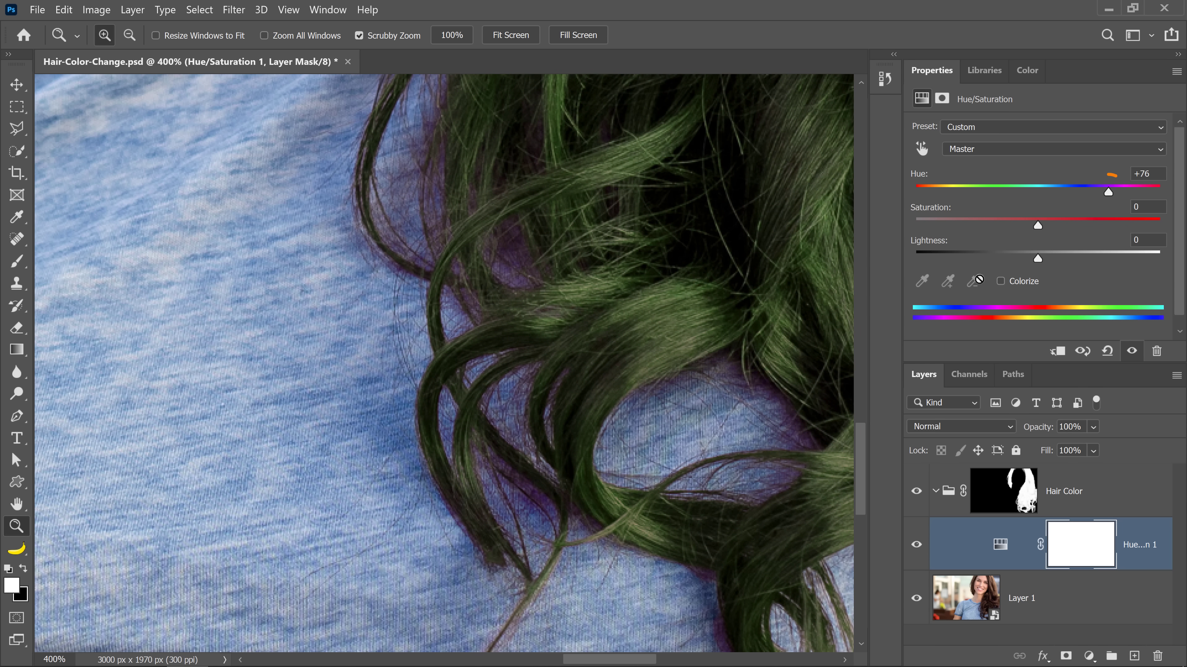
pyautogui.moveTo(1108, 194); pyautogui.dragTo(961, 192)
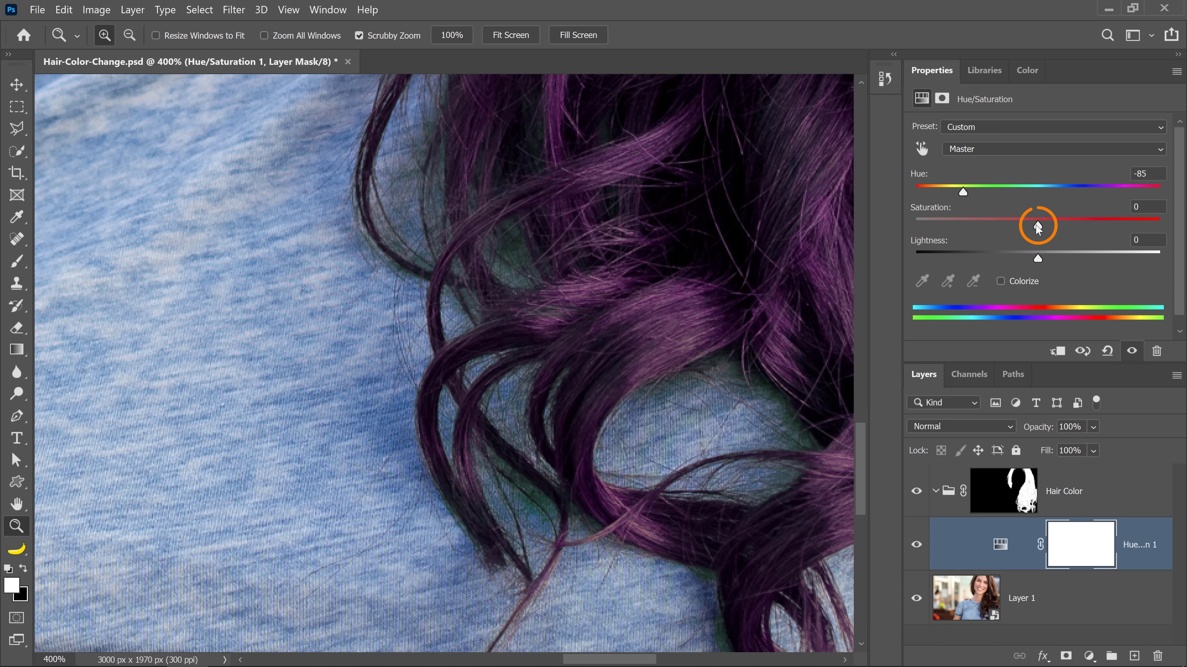
# Step: Try saturation +10 and lightness -11 on the Hue/Saturation layer, and a Colorize tint with hue 113 and lightness +35
pyautogui.moveTo(1038, 227); pyautogui.dragTo(1026, 263)
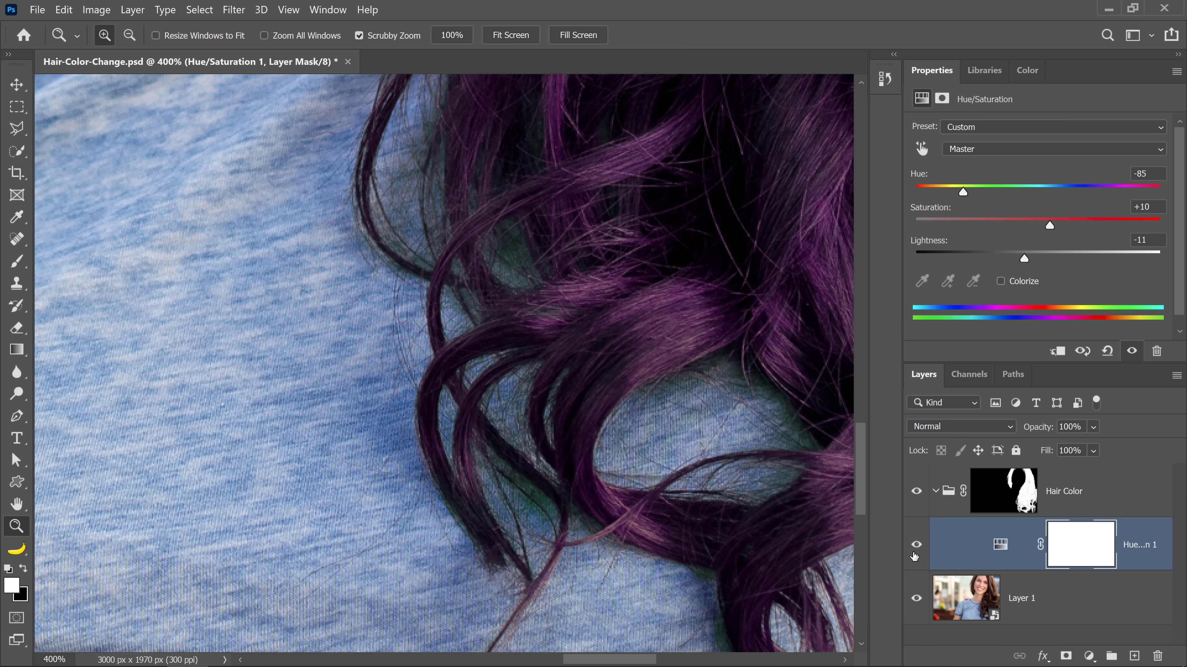
pyautogui.click(1000, 281)
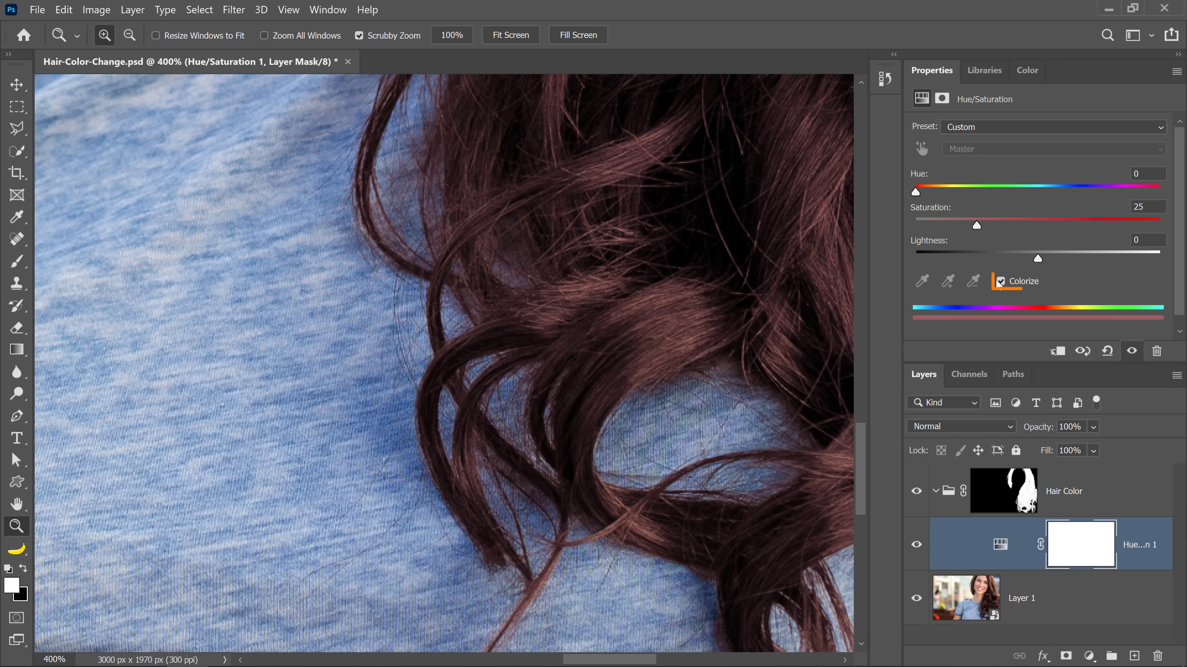
pyautogui.moveTo(916, 194); pyautogui.dragTo(1078, 206)
pyautogui.moveTo(699, 307); pyautogui.dragTo(451, 541)
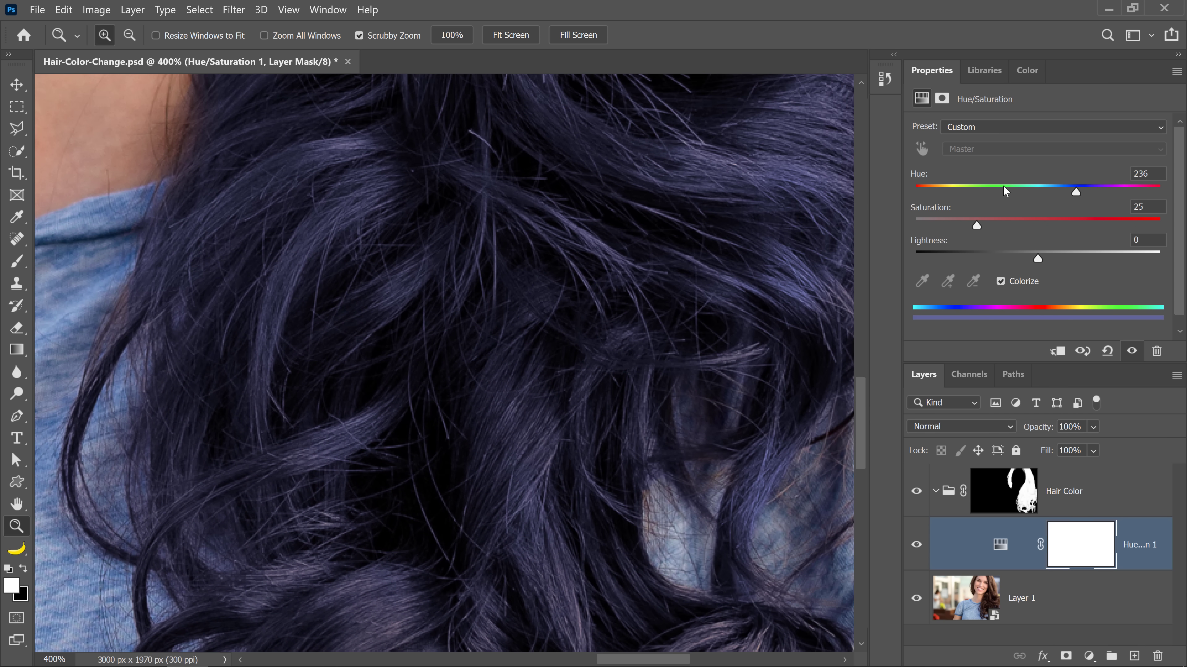
pyautogui.moveTo(1006, 190)
pyautogui.mouseDown()
pyautogui.moveTo(980, 192)
pyautogui.moveTo(992, 192)
pyautogui.mouseUp()
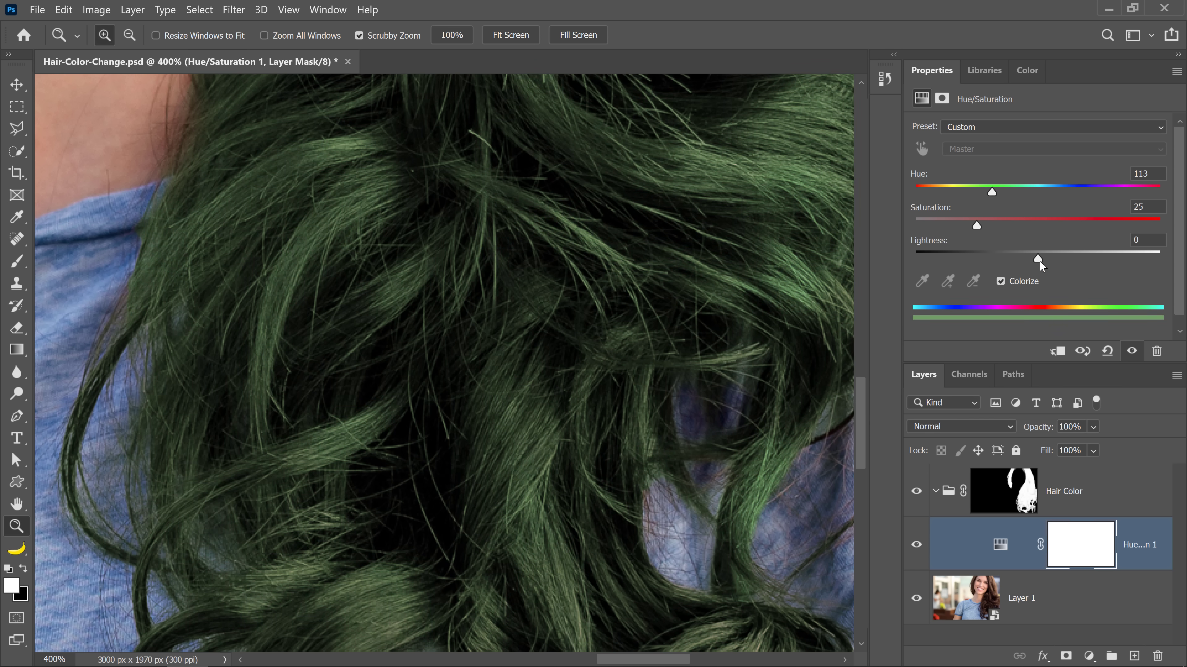
pyautogui.moveTo(1041, 264); pyautogui.dragTo(1081, 258)
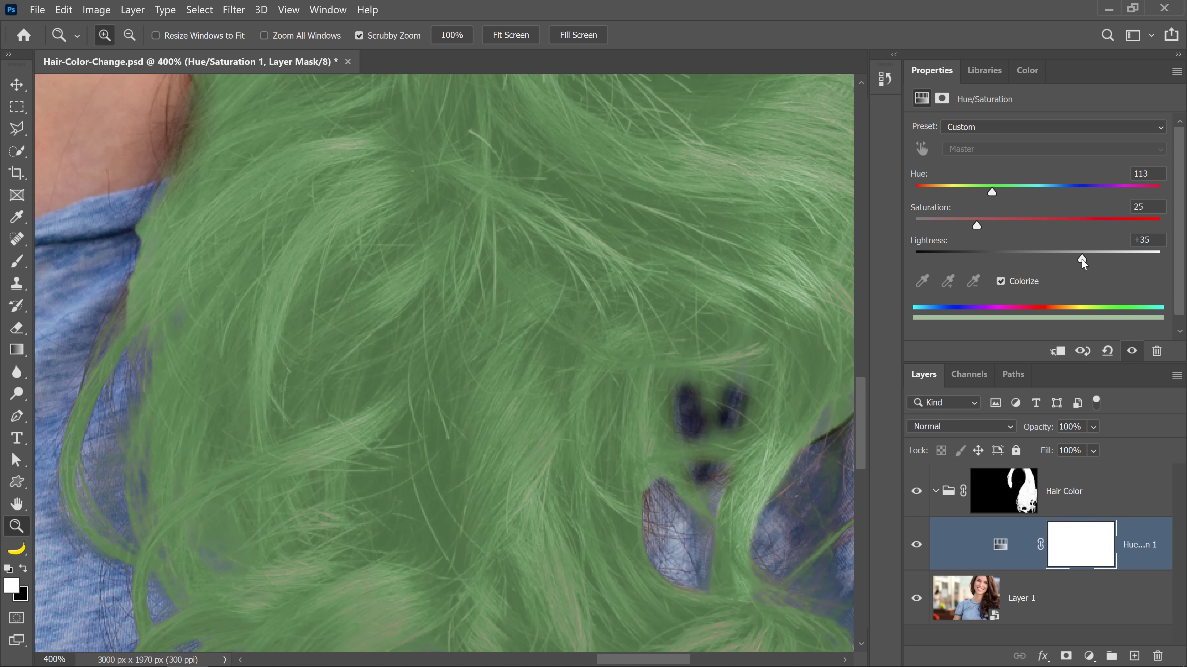
# Step: Reset the Hue/Saturation adjustment and delete its layer from the Hair Color group
pyautogui.click(1107, 351)
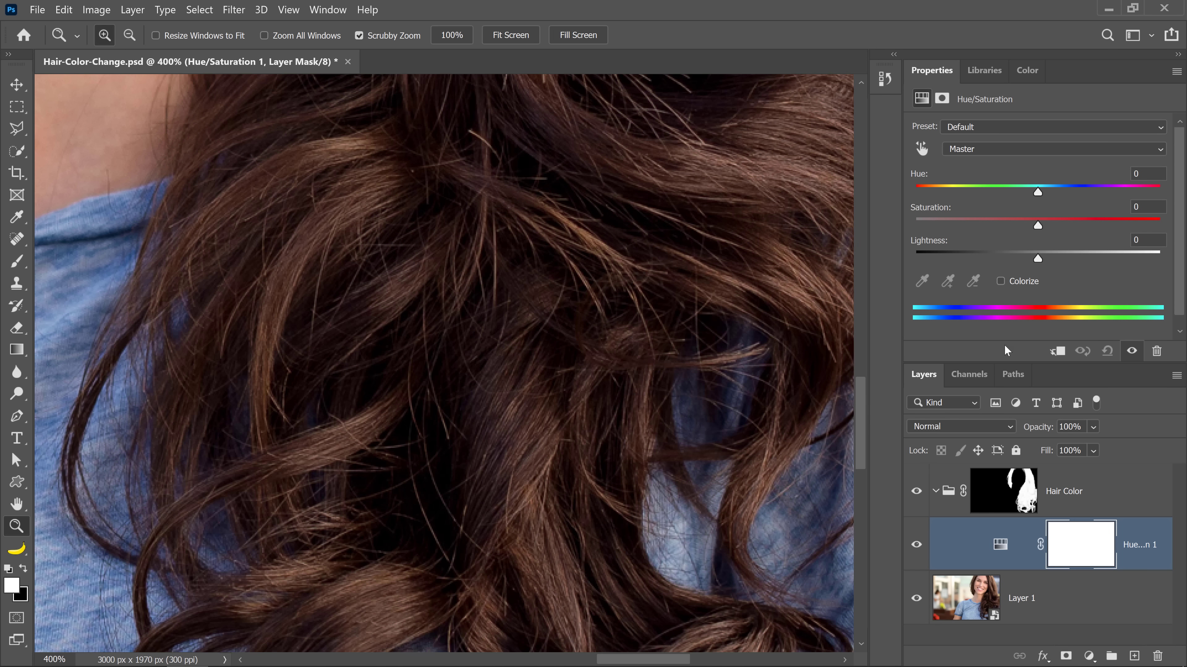
pyautogui.doubleClick(16, 504)
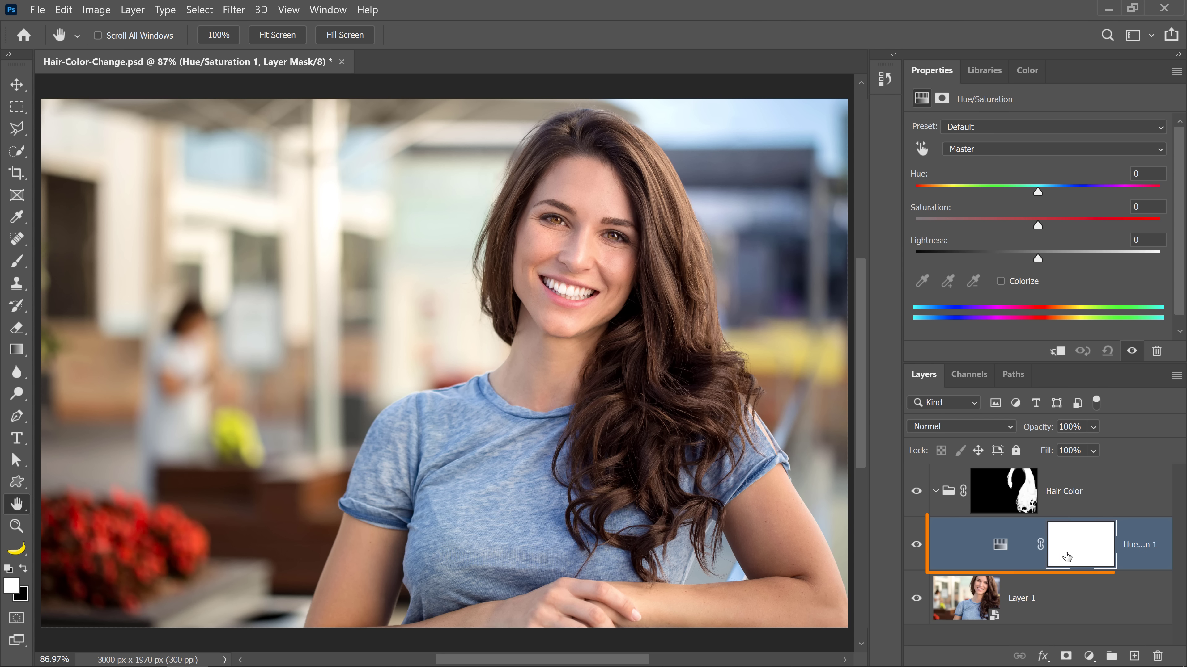
pyautogui.moveTo(1031, 561); pyautogui.dragTo(1157, 656)
# Step: Add a Selective Color adjustment layer inside the Hair Color group and target the Neutrals
pyautogui.click(1090, 655)
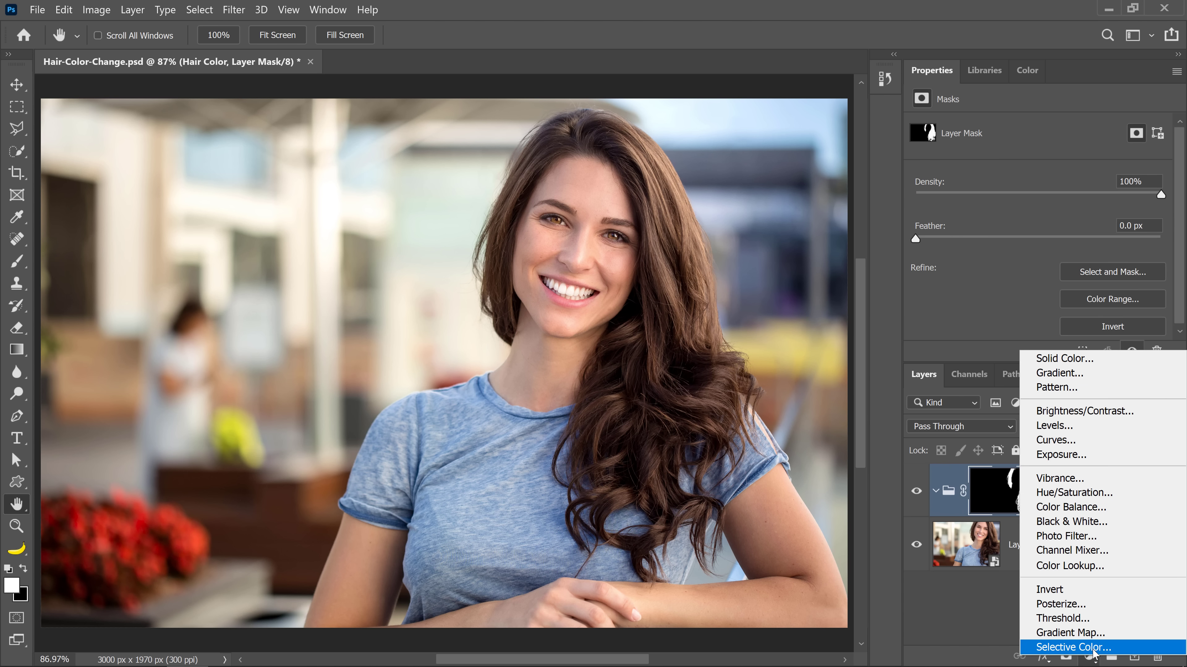
pyautogui.click(1094, 648)
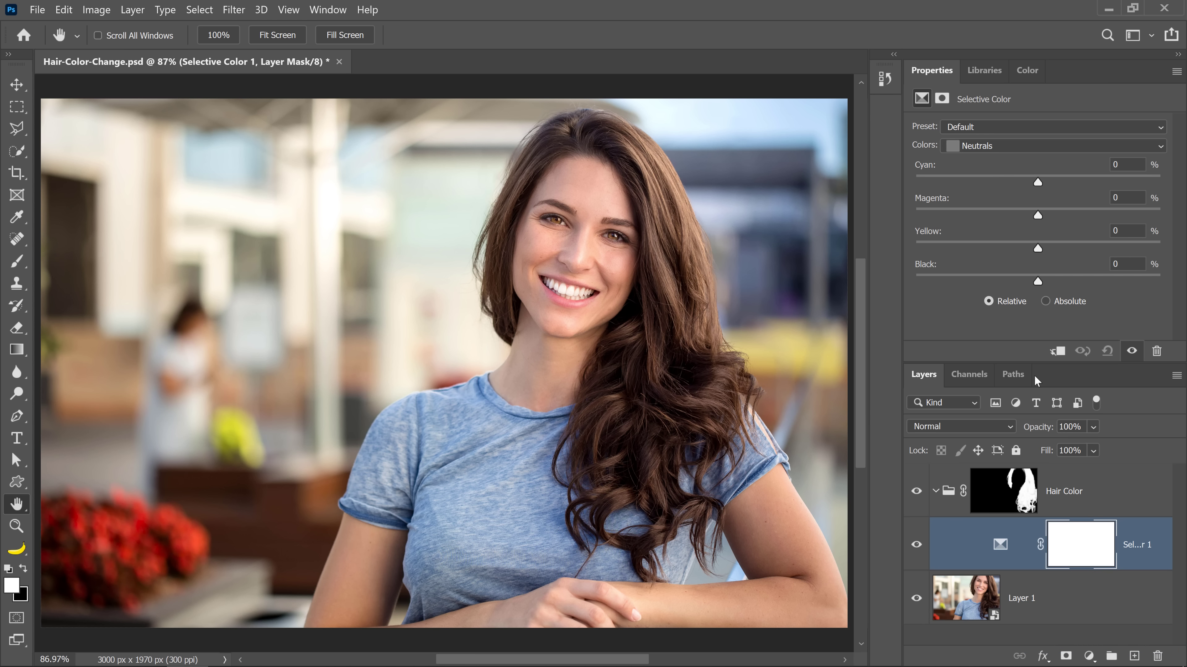
pyautogui.click(1008, 148)
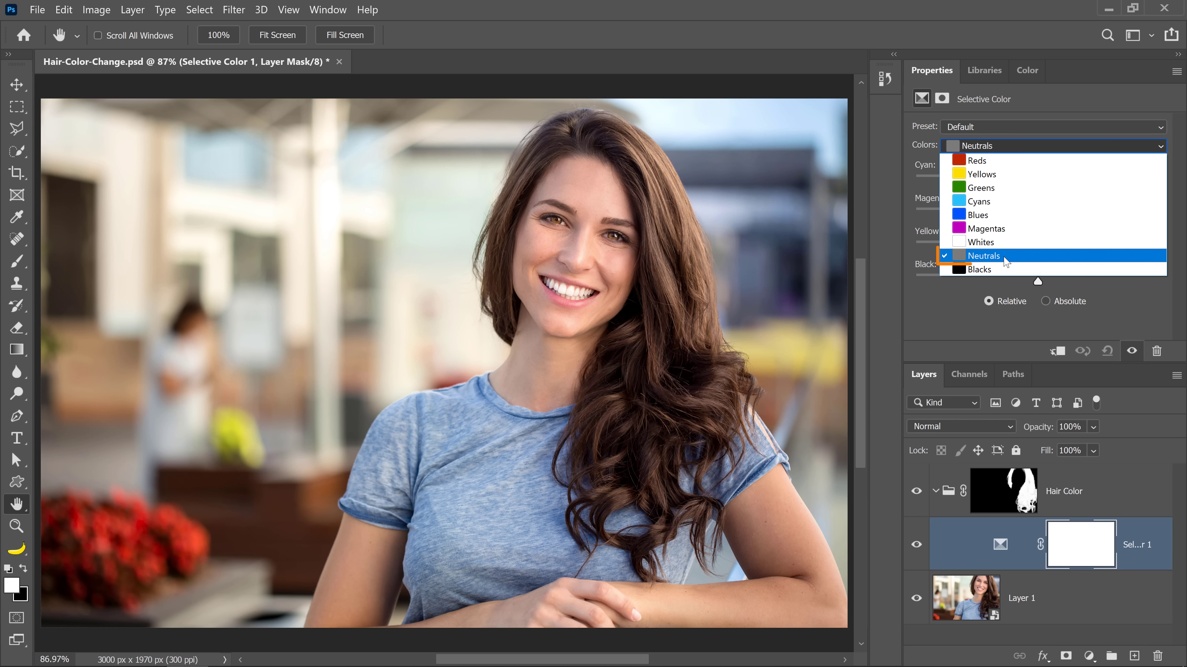
pyautogui.click(998, 257)
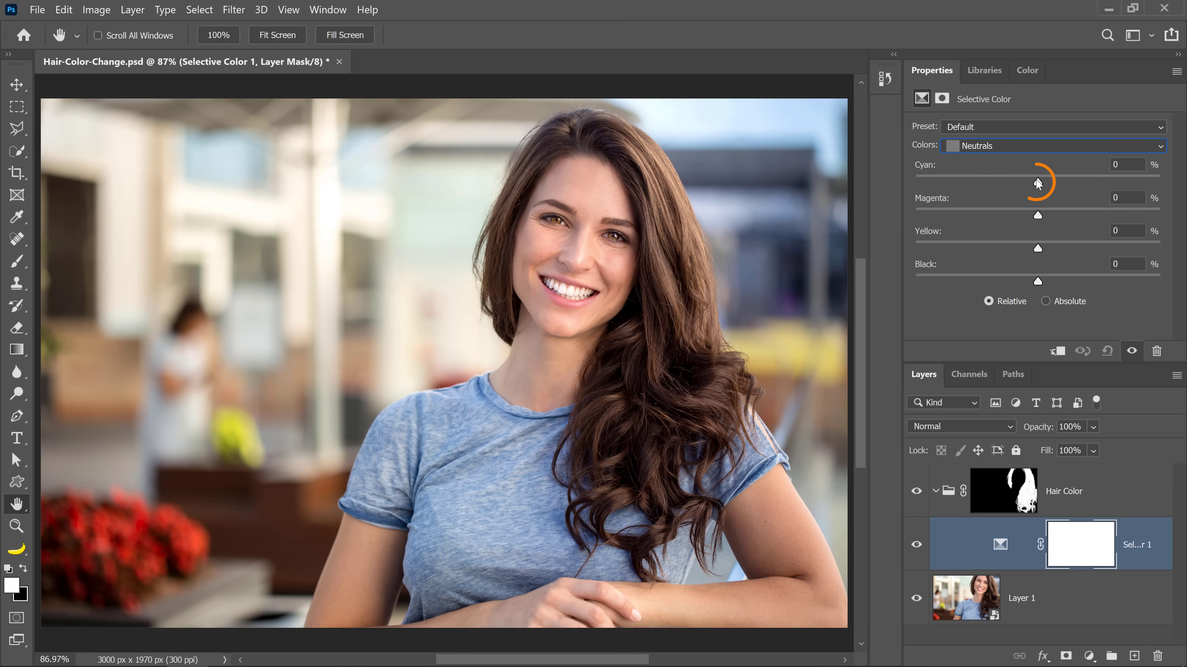
# Step: Try the Neutrals' cyan at +89%, and bring it down to -75% for red hair
pyautogui.moveTo(1037, 182)
pyautogui.mouseDown()
pyautogui.moveTo(1120, 191)
pyautogui.moveTo(968, 187)
pyautogui.moveTo(1105, 196)
pyautogui.moveTo(1041, 189)
pyautogui.mouseUp()
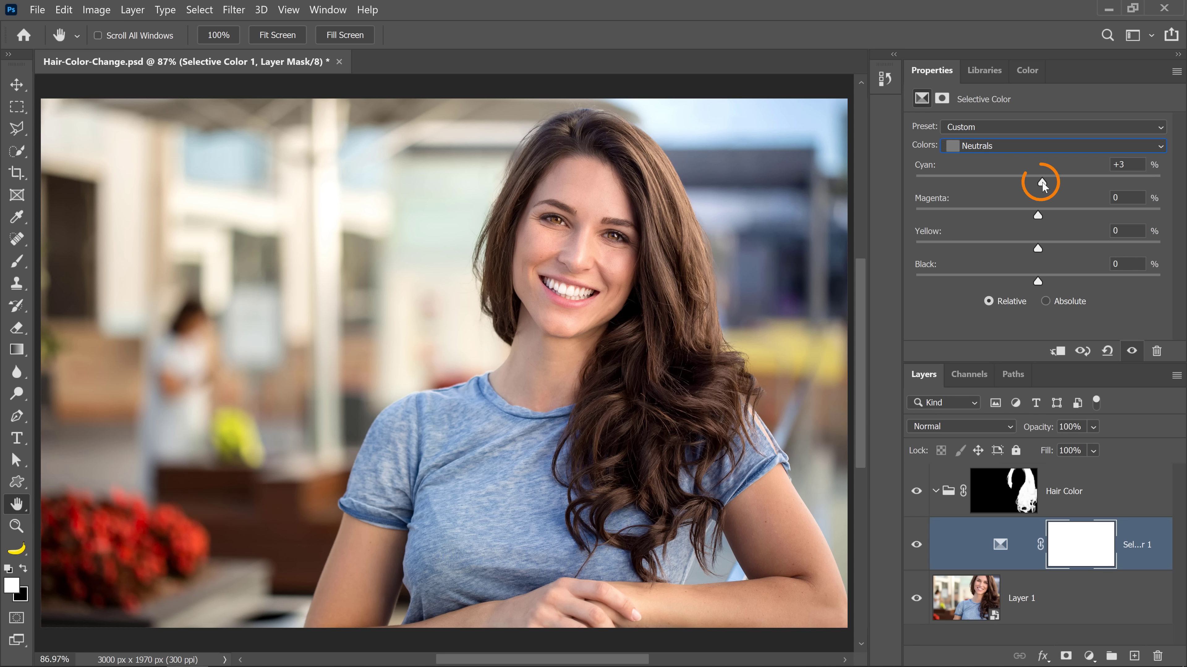
pyautogui.moveTo(1043, 185); pyautogui.dragTo(1149, 189)
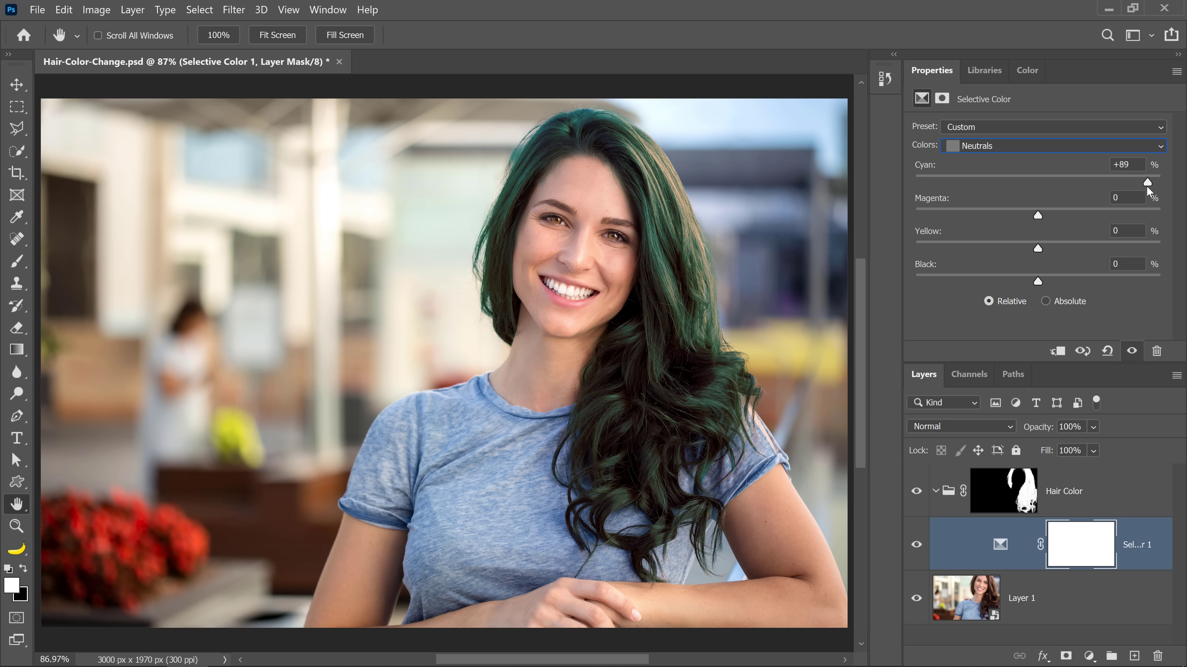
pyautogui.moveTo(1146, 186); pyautogui.dragTo(951, 182)
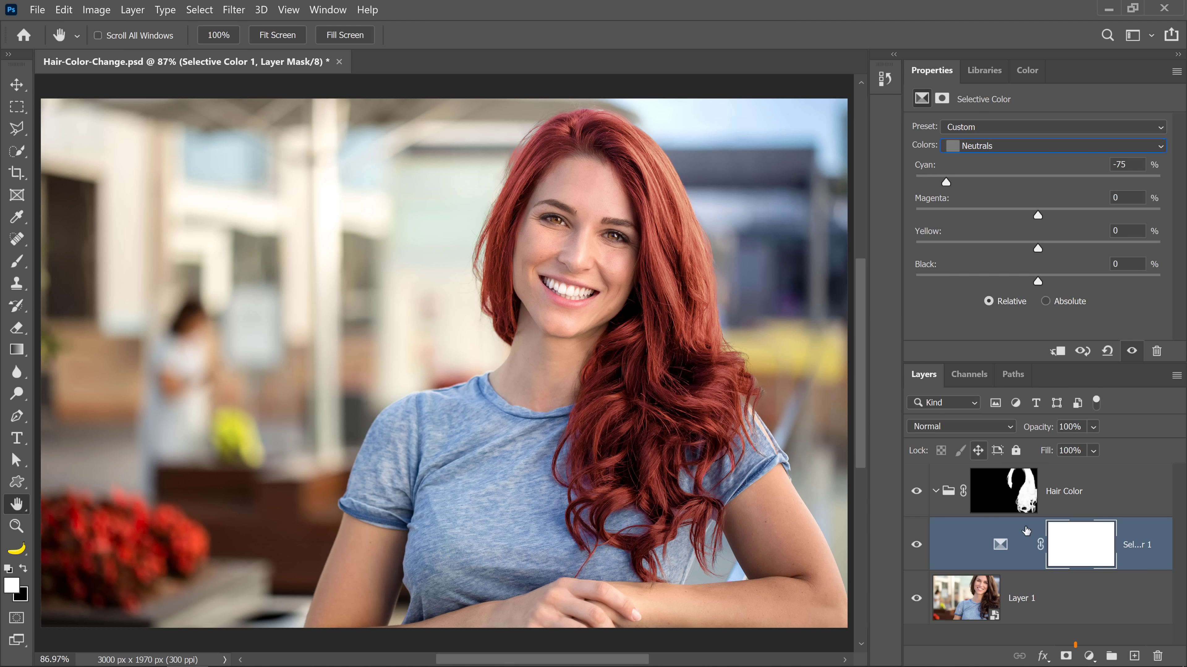
# Step: Try a Color Balance adjustment layer above the Selective Color layer and remove it again
pyautogui.click(1089, 656)
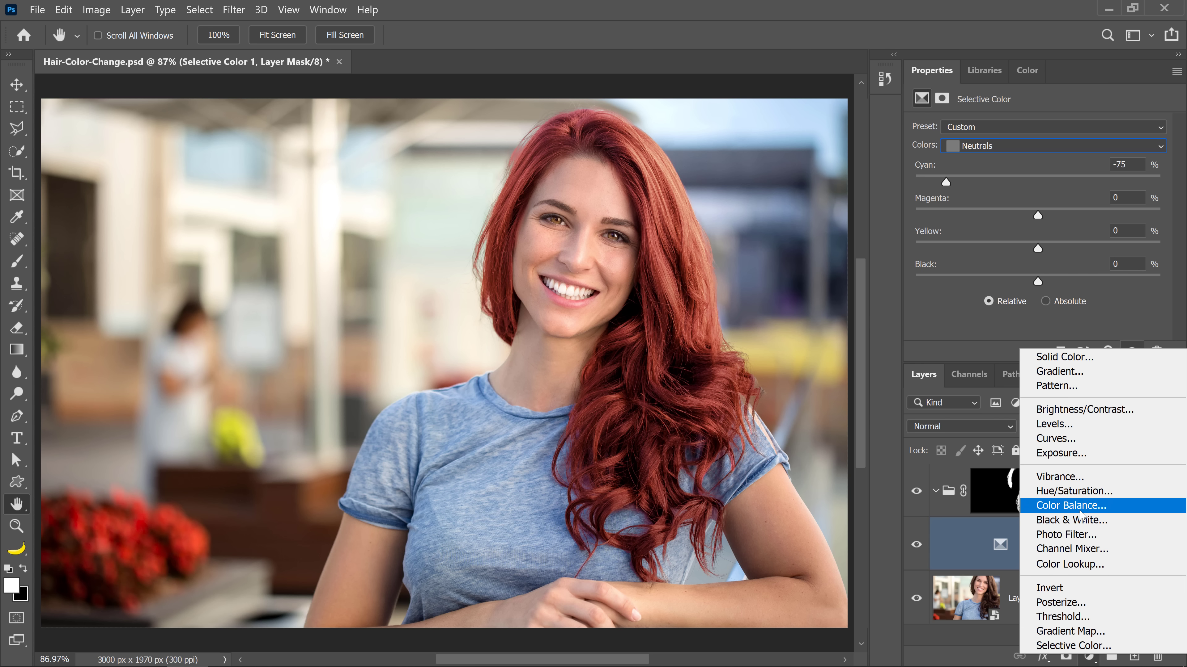
pyautogui.click(1081, 505)
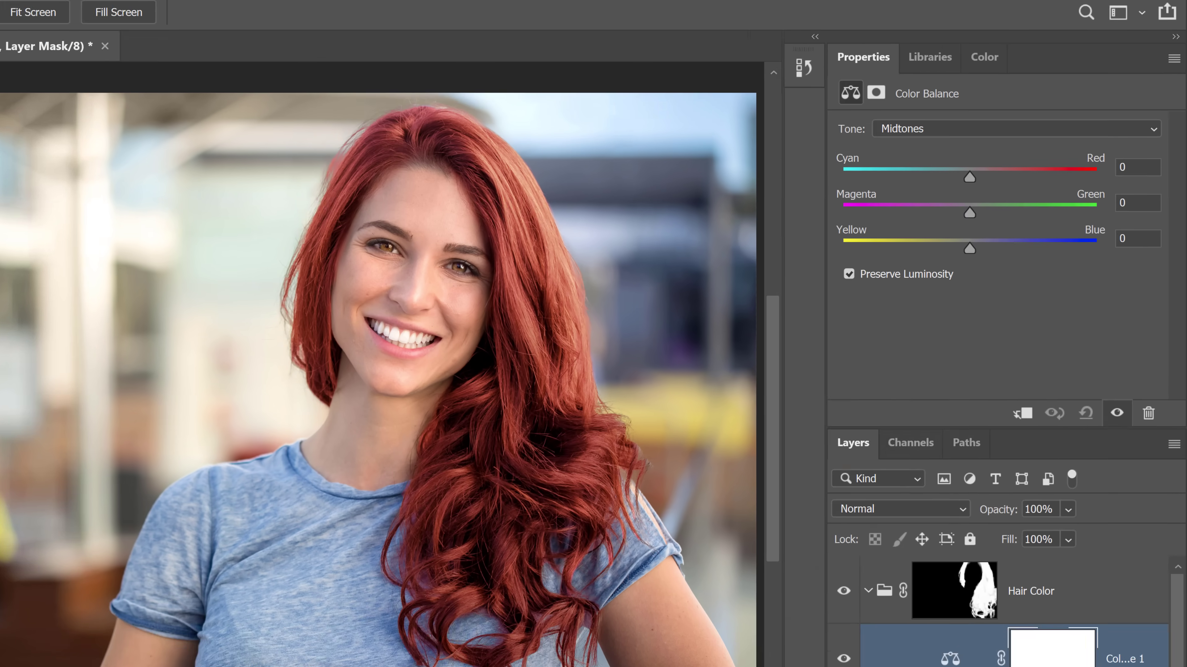
pyautogui.moveTo(1159, 561); pyautogui.dragTo(1158, 657)
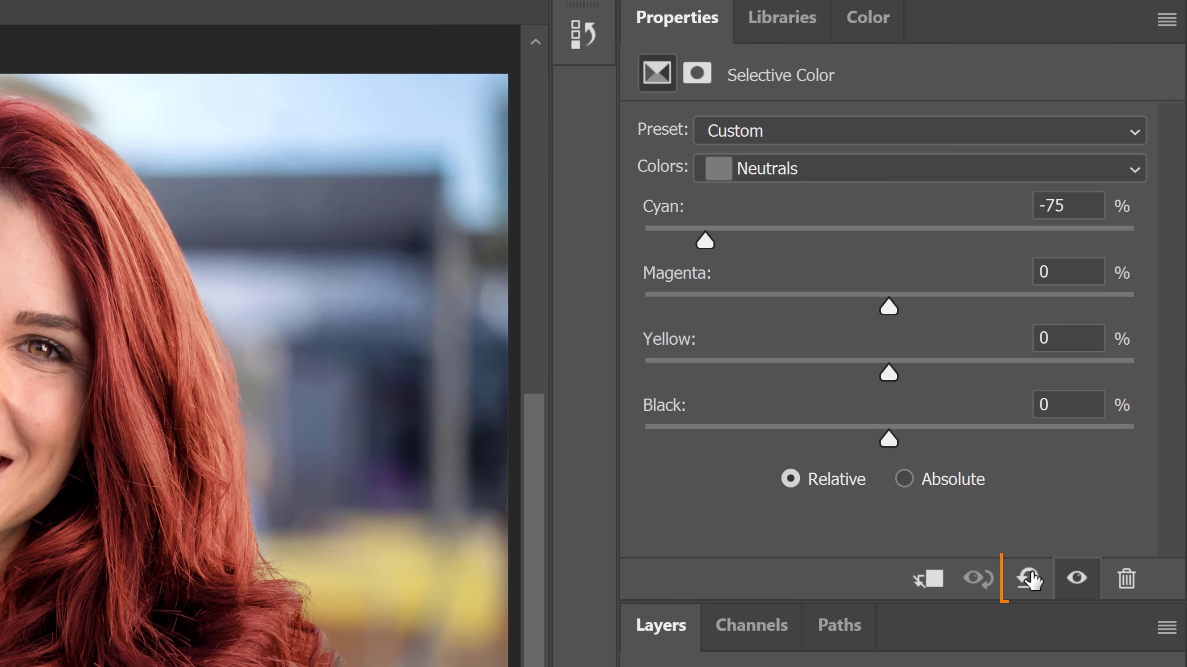
# Step: Reset the Selective Color adjustment to its defaults and target the Neutrals again
pyautogui.click(1030, 582)
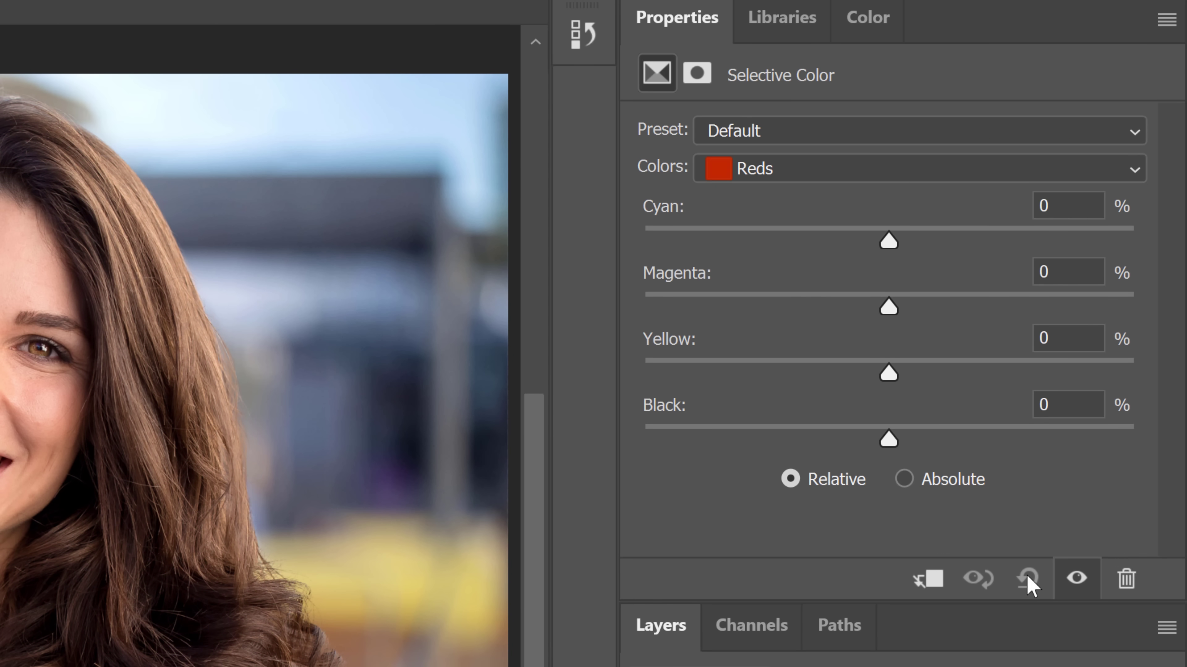
pyautogui.click(810, 172)
pyautogui.click(826, 389)
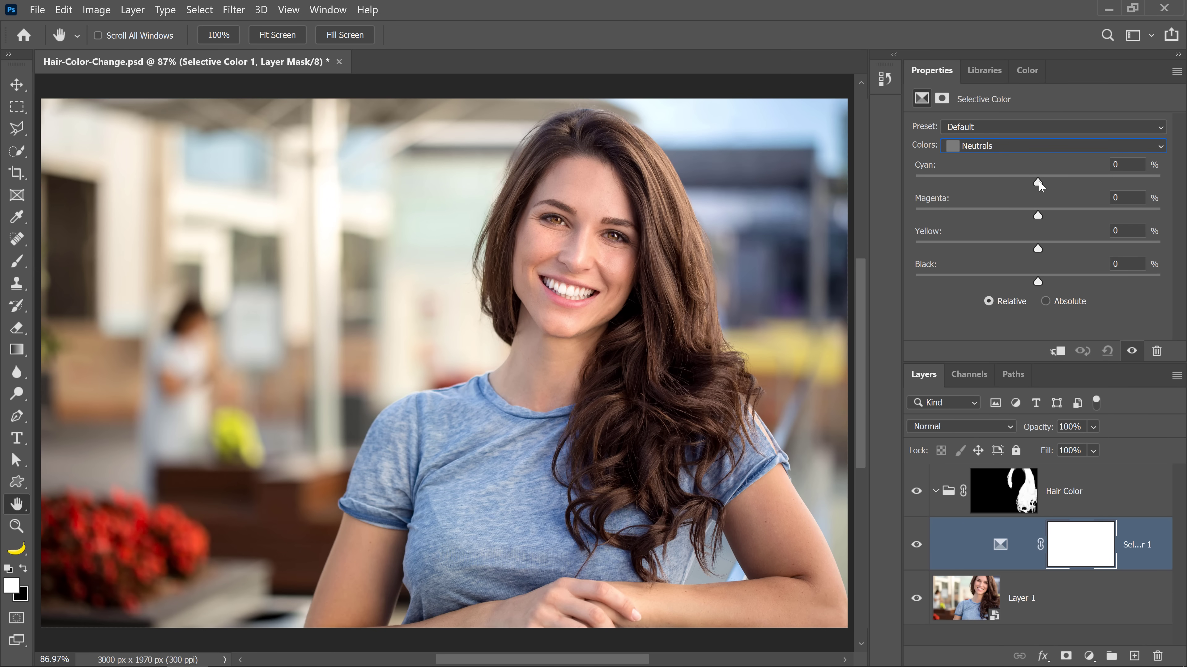
# Step: Turn the hair blue by setting the Neutrals to cyan +69%, magenta +2% and yellow -84%
pyautogui.moveTo(1038, 184); pyautogui.dragTo(1047, 185)
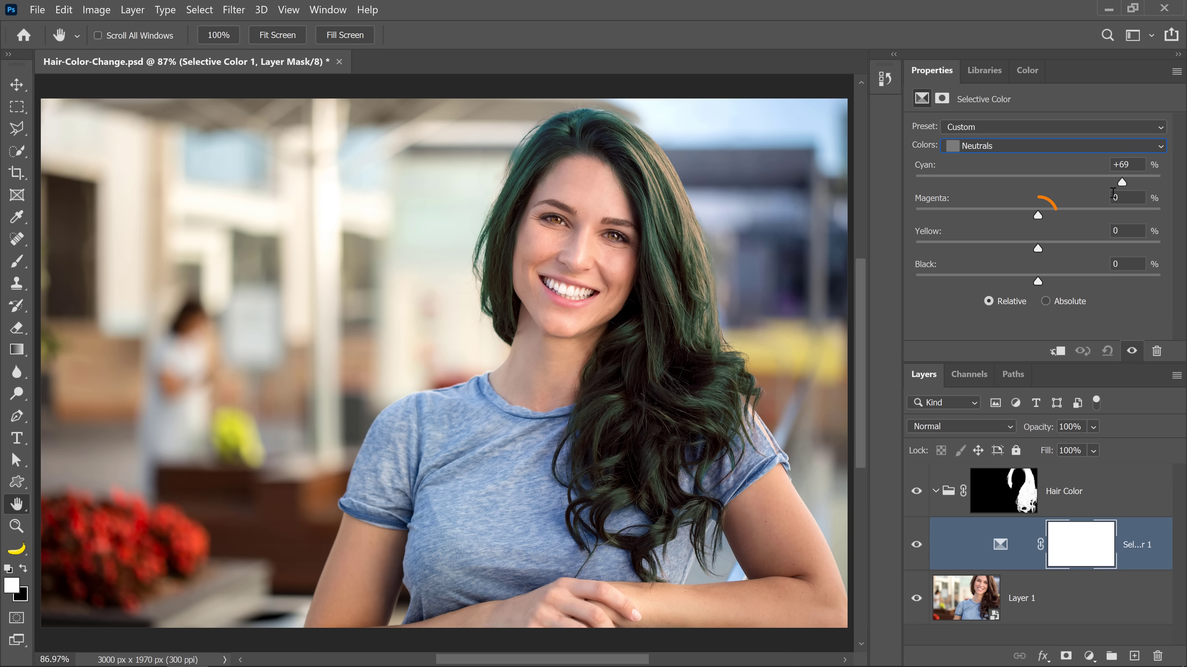
pyautogui.click(1038, 216)
pyautogui.moveTo(1019, 218); pyautogui.dragTo(942, 248)
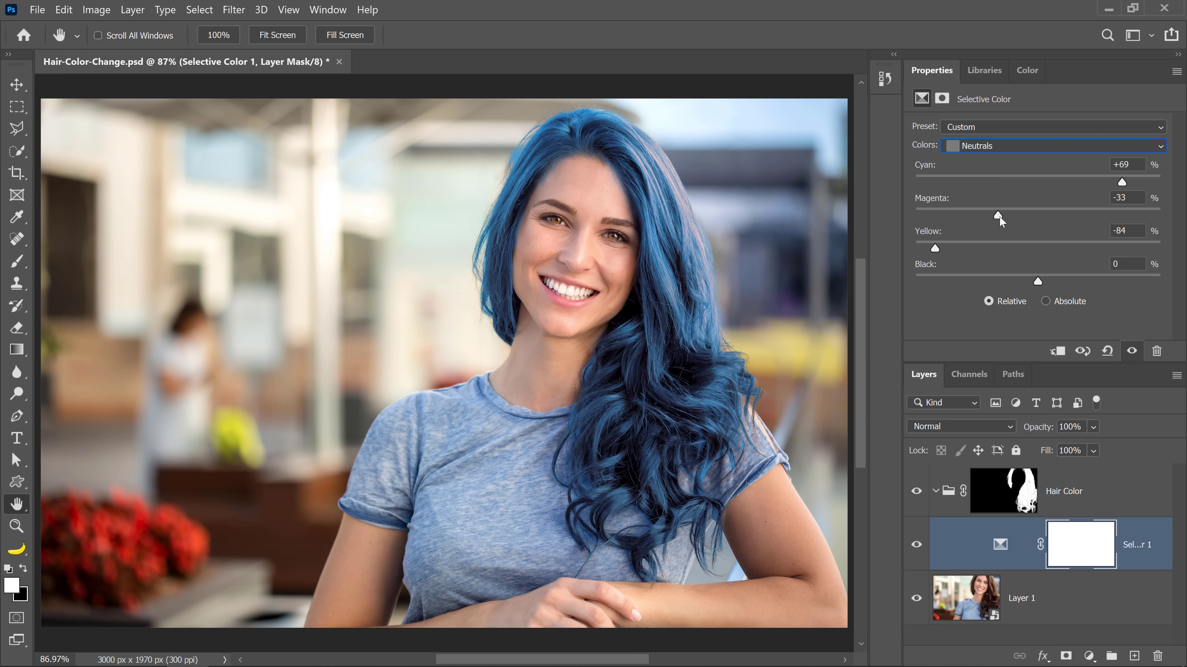
pyautogui.moveTo(1000, 216); pyautogui.dragTo(1041, 222)
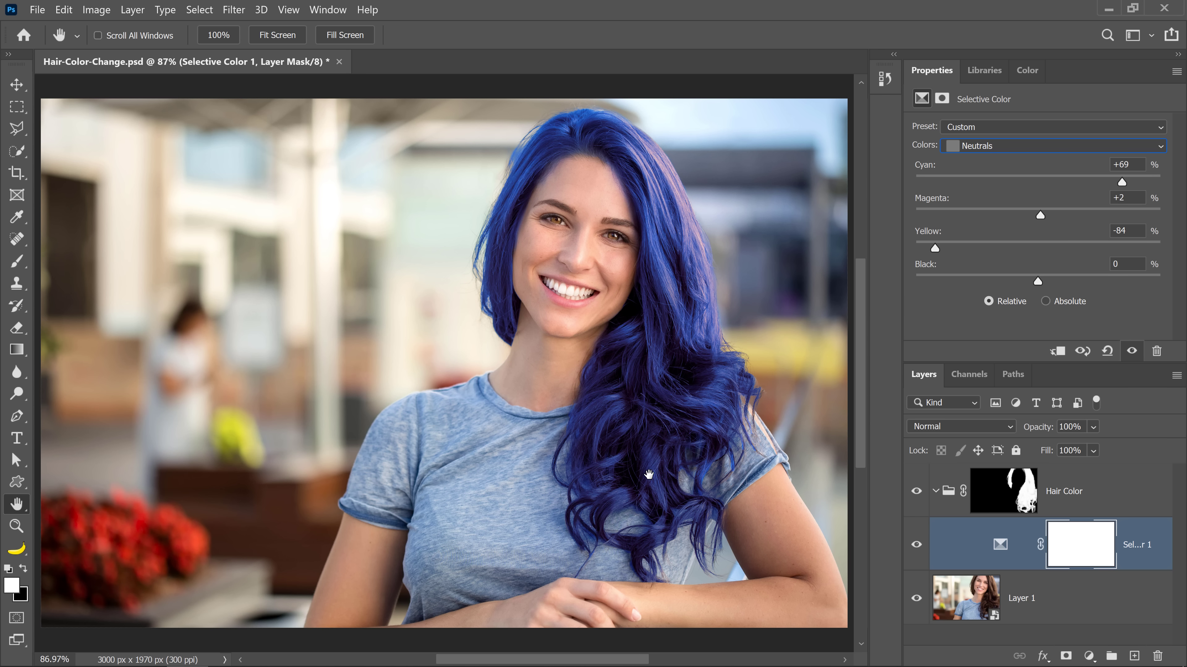
# Step: Inspect the lower curls up close and set the Neutrals' black to -12%
pyautogui.press('z')
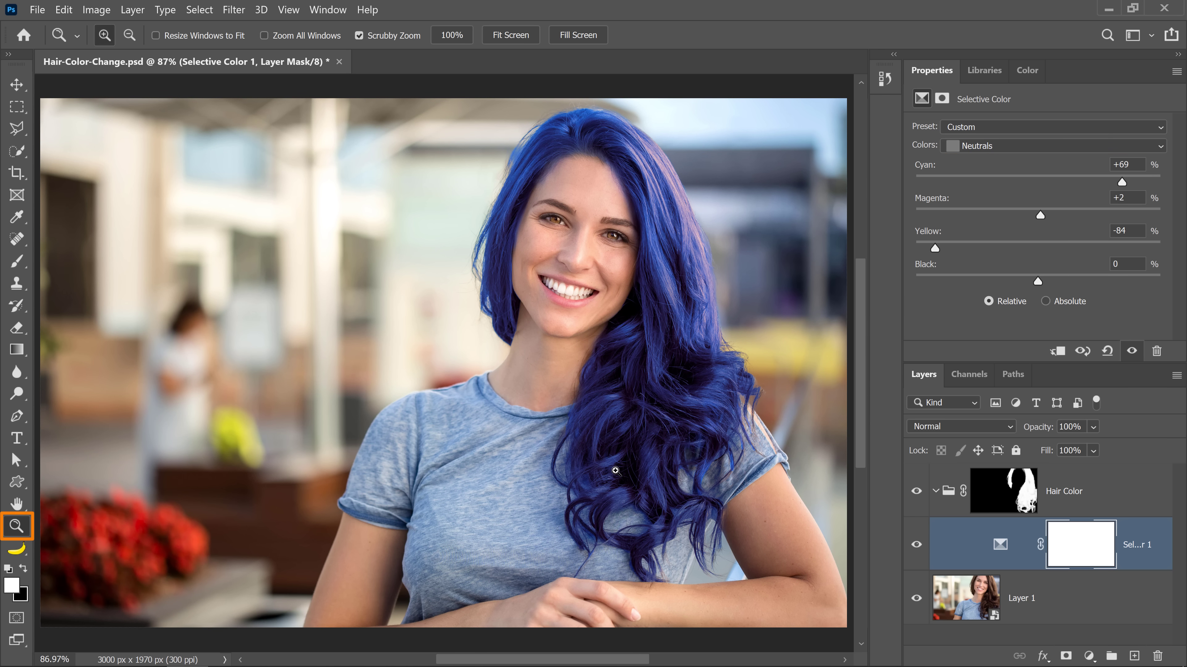
pyautogui.moveTo(615, 471); pyautogui.dragTo(589, 393)
pyautogui.click(593, 392)
pyautogui.click(610, 390)
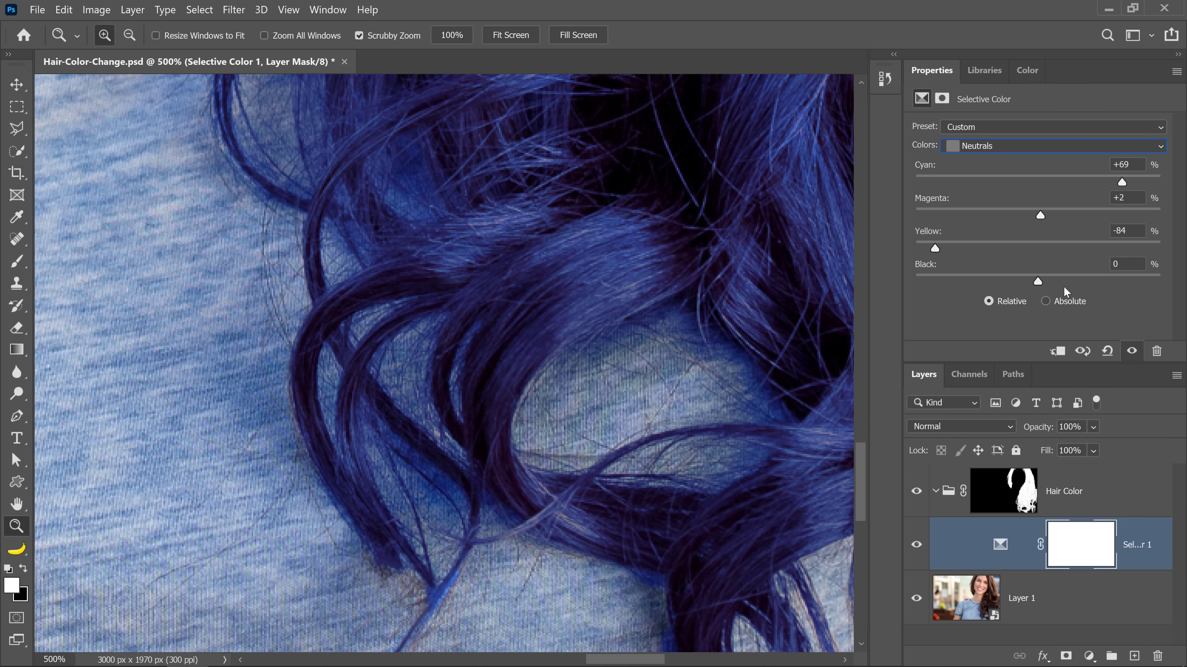
pyautogui.moveTo(1033, 283)
pyautogui.mouseDown()
pyautogui.moveTo(1096, 289)
pyautogui.moveTo(999, 291)
pyautogui.moveTo(1083, 299)
pyautogui.moveTo(978, 305)
pyautogui.moveTo(1071, 305)
pyautogui.moveTo(1026, 304)
pyautogui.mouseUp()
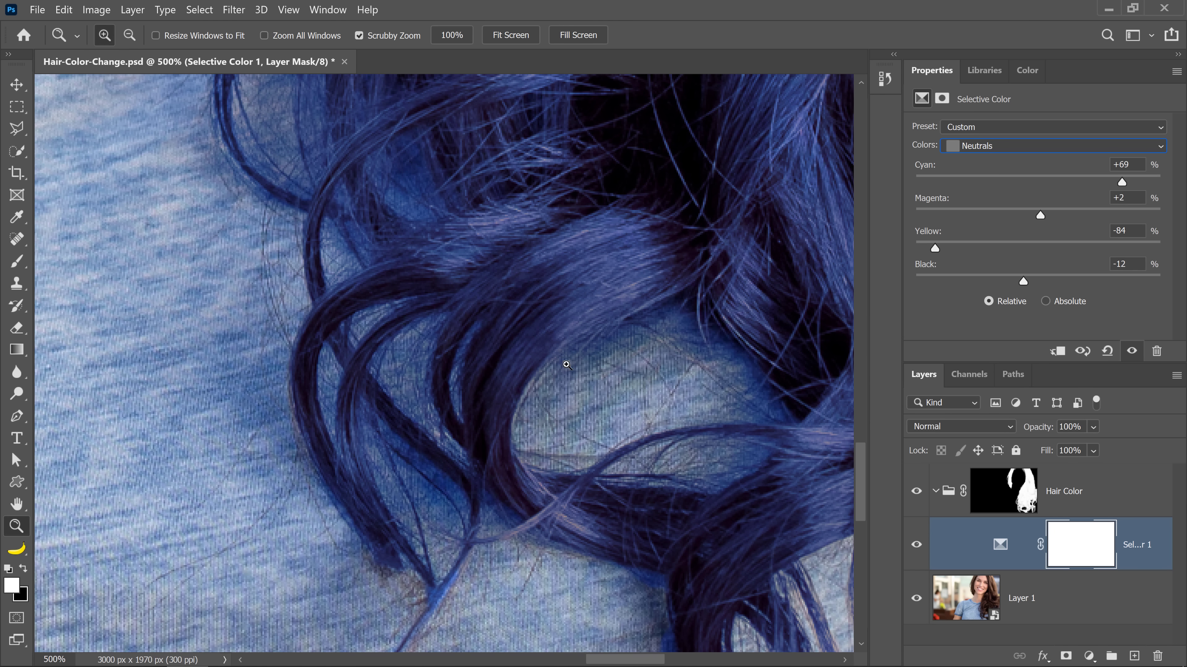
pyautogui.doubleClick(14, 506)
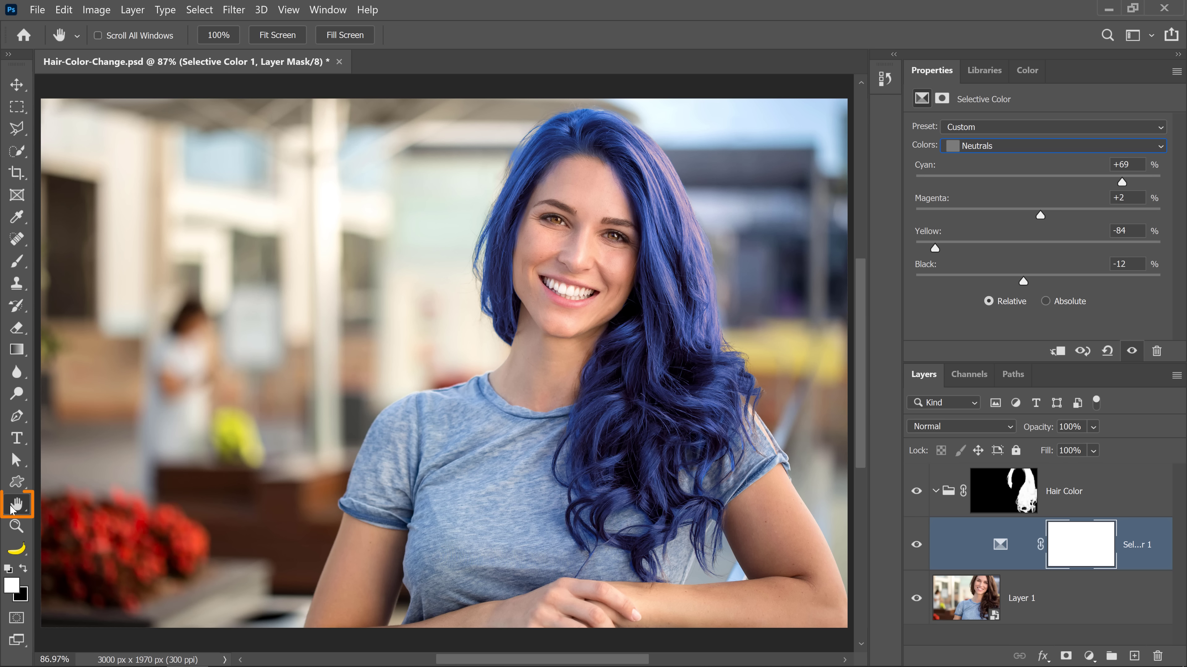
# Step: Add a Hue/Saturation adjustment layer above Selective Color with saturation -22, and toggle its visibility to compare the result
pyautogui.click(1089, 656)
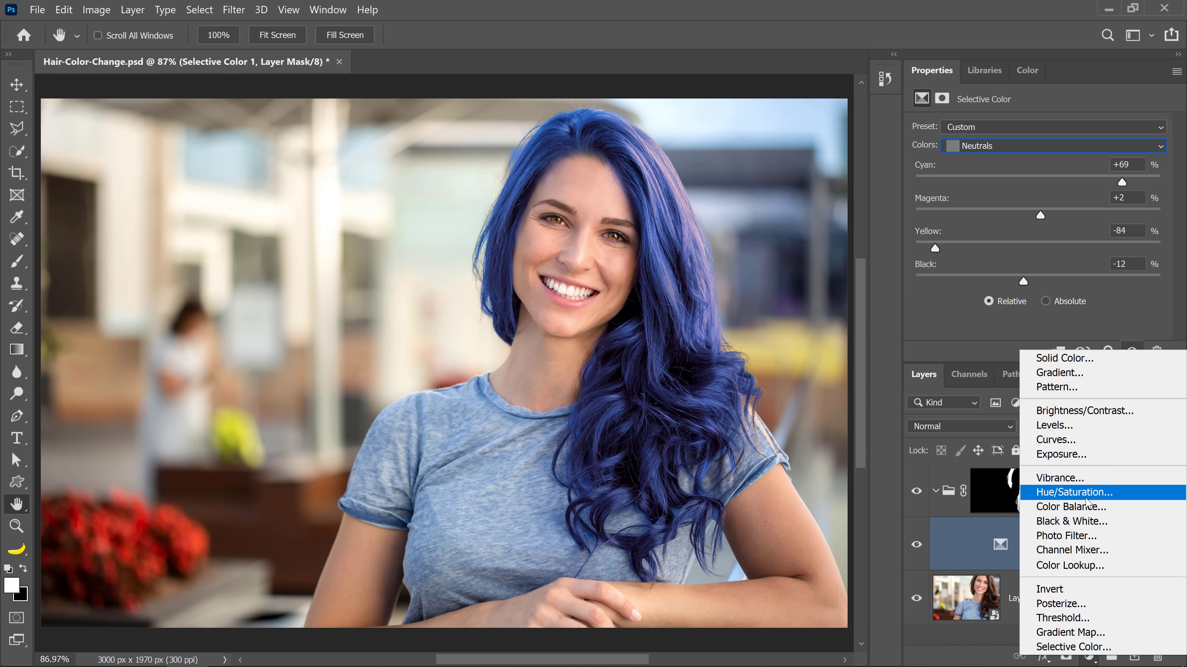
pyautogui.click(1075, 492)
pyautogui.click(1038, 227)
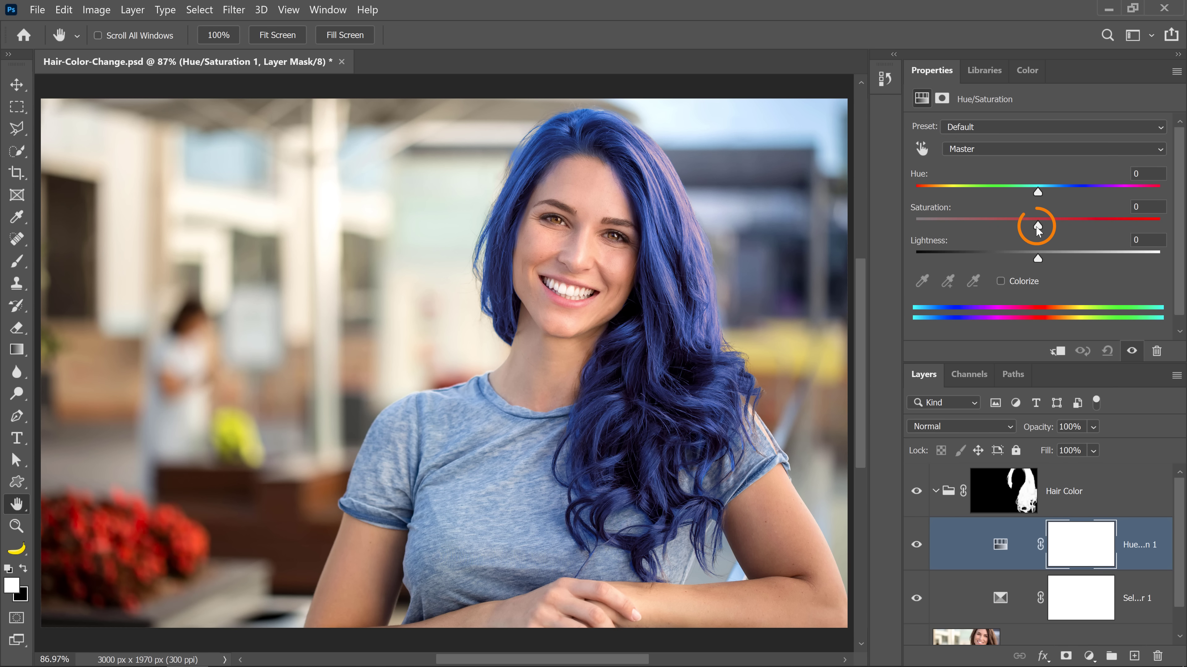
pyautogui.moveTo(1036, 227)
pyautogui.mouseDown()
pyautogui.moveTo(993, 233)
pyautogui.moveTo(1027, 240)
pyautogui.moveTo(1017, 240)
pyautogui.mouseUp()
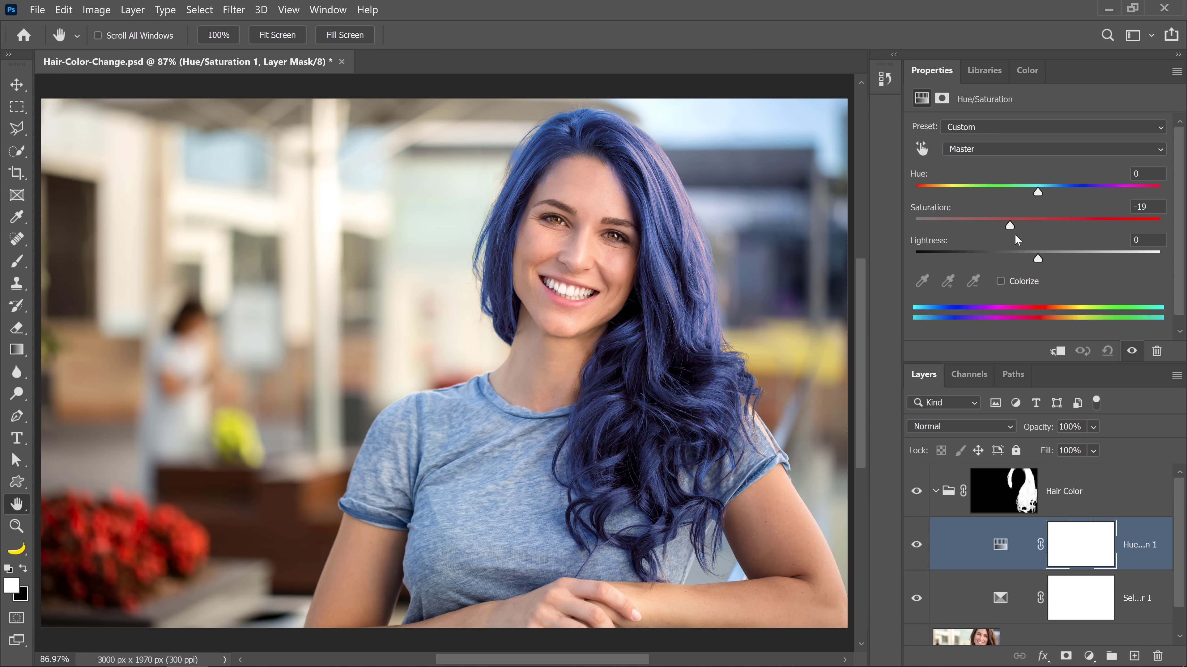
pyautogui.hotkey('ctrl', ',')
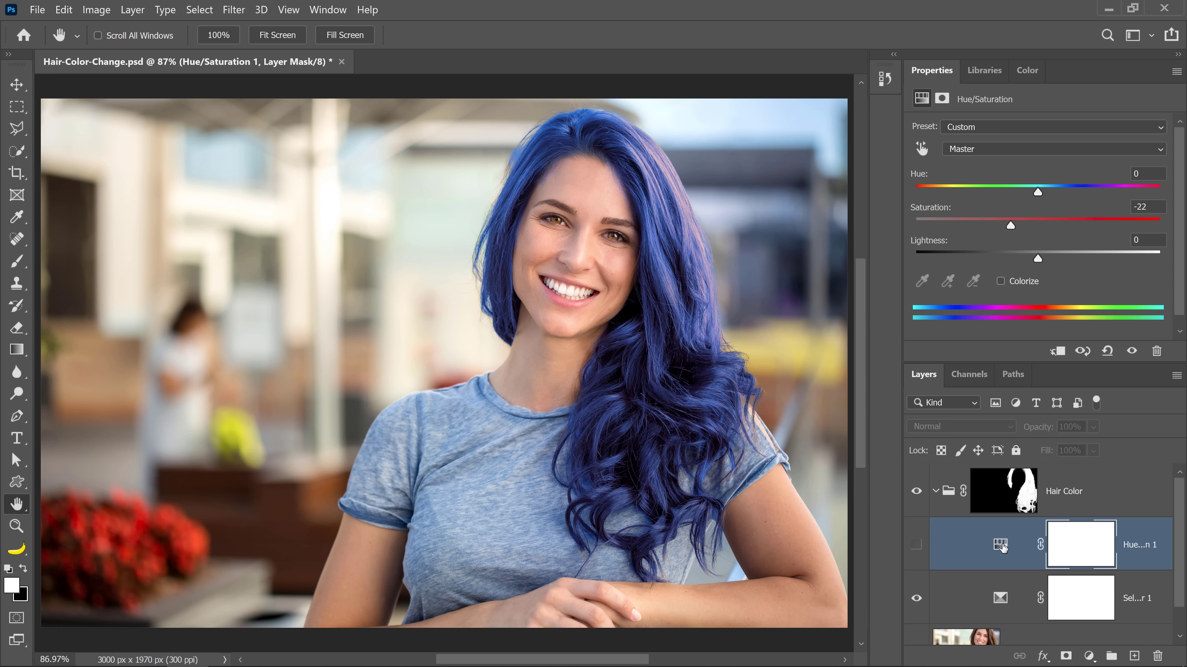
pyautogui.click(916, 545)
# Step: Reset the Hue/Saturation and Selective Color adjustments to their defaults and target the Neutrals in Selective Color
pyautogui.click(1107, 352)
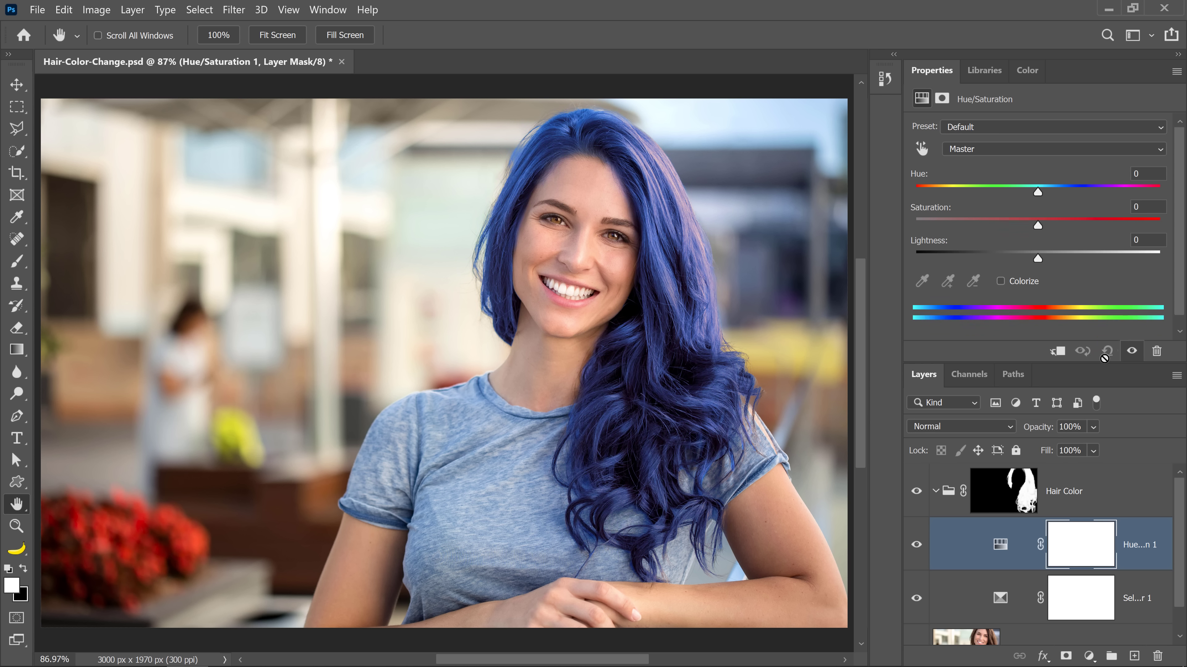
pyautogui.click(1006, 597)
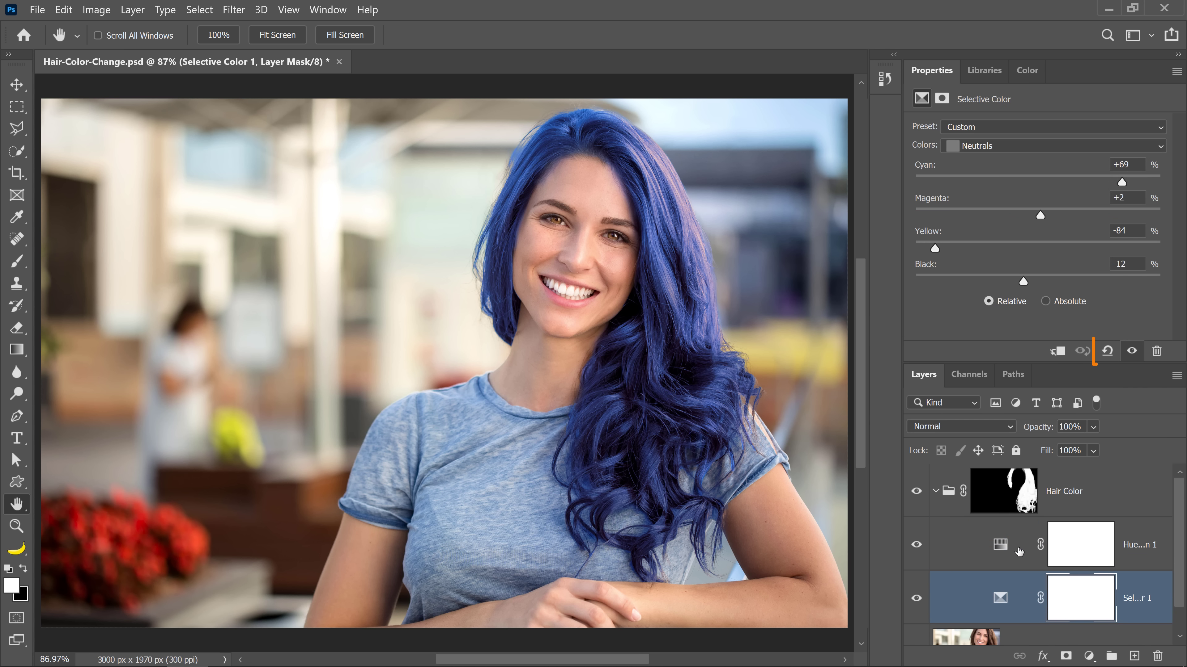
pyautogui.click(1108, 352)
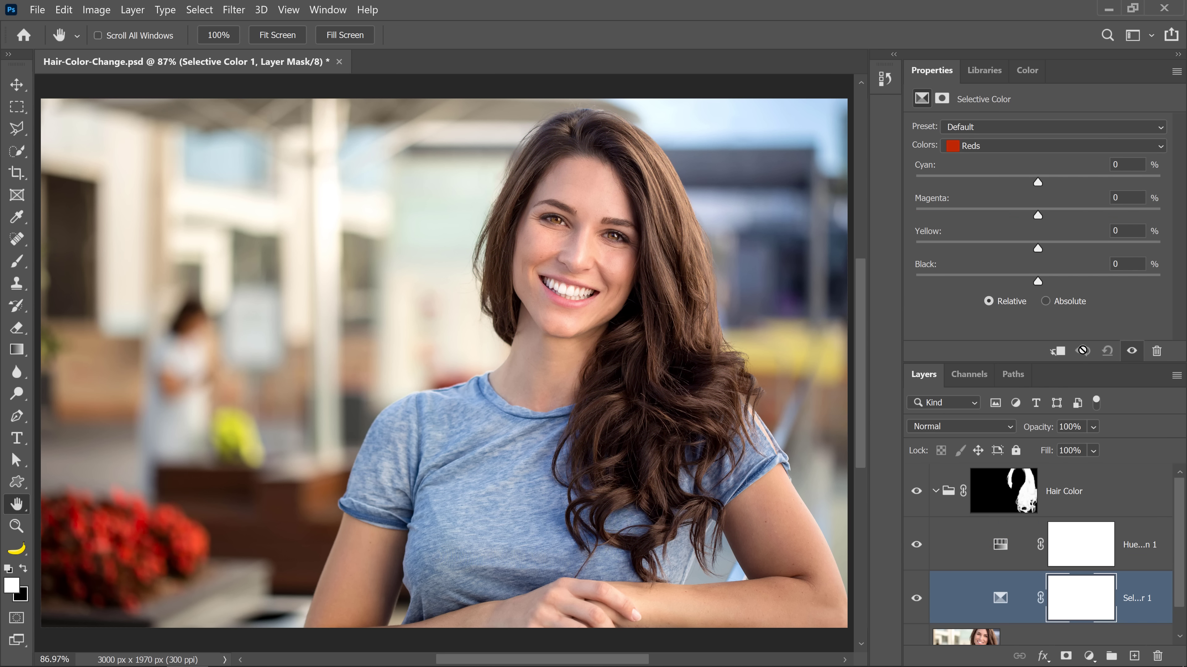
pyautogui.click(987, 146)
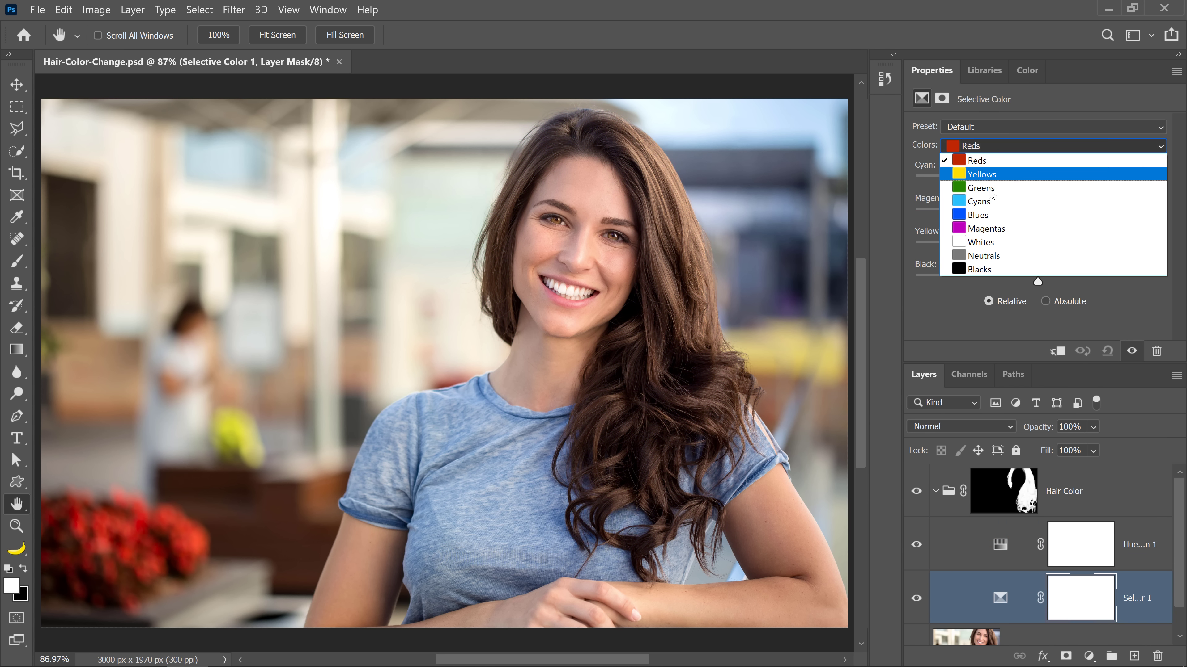
pyautogui.click(994, 260)
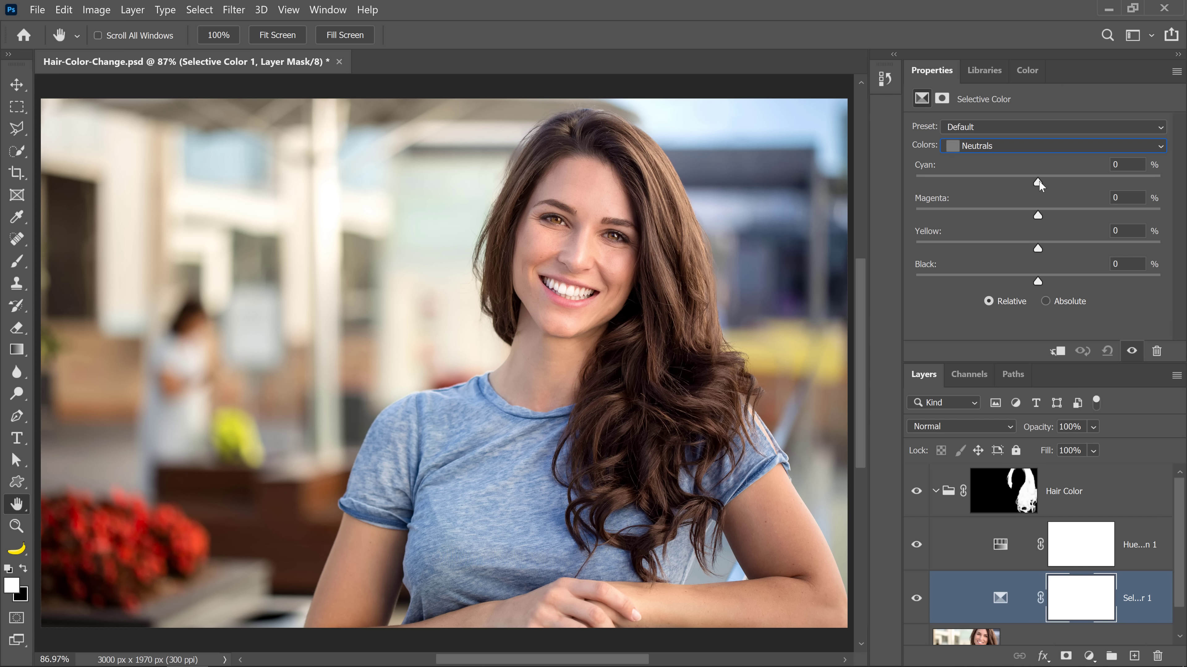
# Step: Turn the hair red by setting the Selective Color Neutrals to cyan -43%, magenta +16% and yellow +13%
pyautogui.moveTo(1039, 184); pyautogui.dragTo(984, 187)
pyautogui.click(1036, 216)
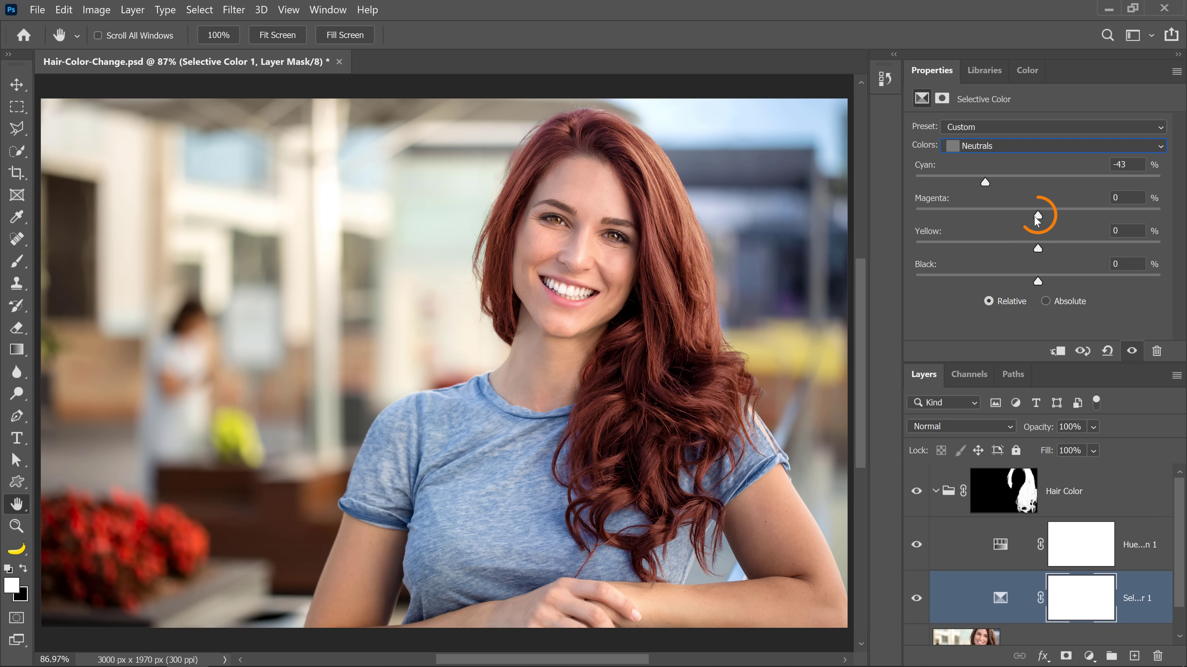
pyautogui.moveTo(1036, 217); pyautogui.dragTo(1054, 249)
pyautogui.click(1039, 248)
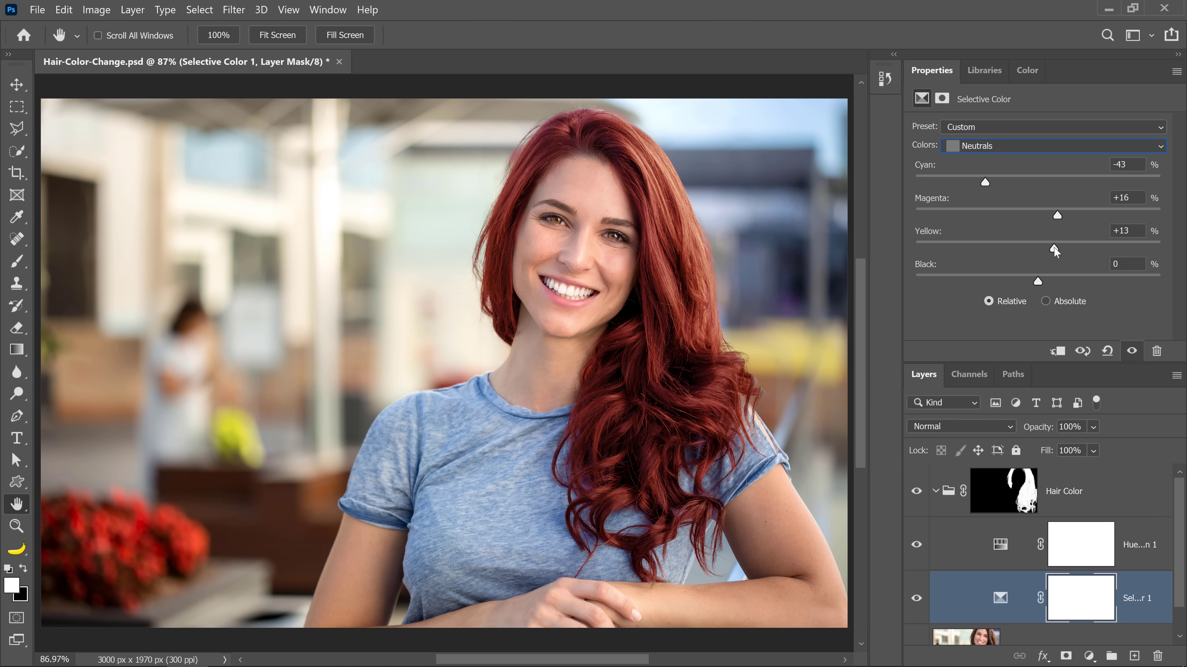
# Step: Soften the red hair with Hue/Saturation saturation -24, and inspect the lower curls up close
pyautogui.click(1001, 556)
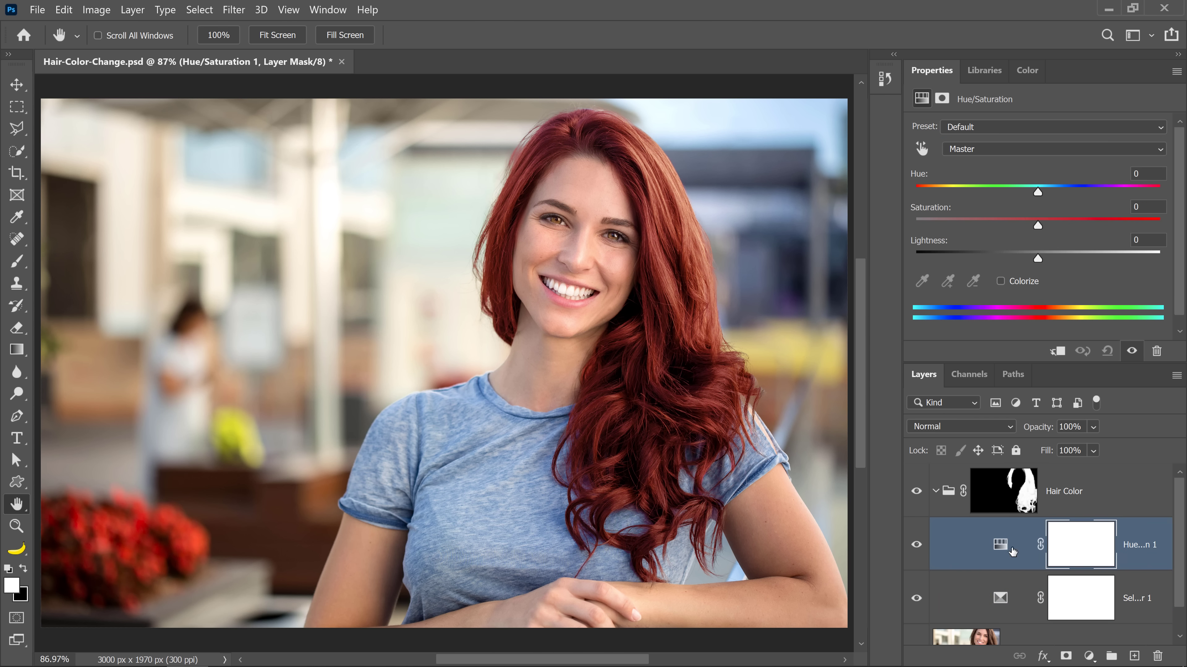
pyautogui.moveTo(1038, 226); pyautogui.dragTo(1012, 231)
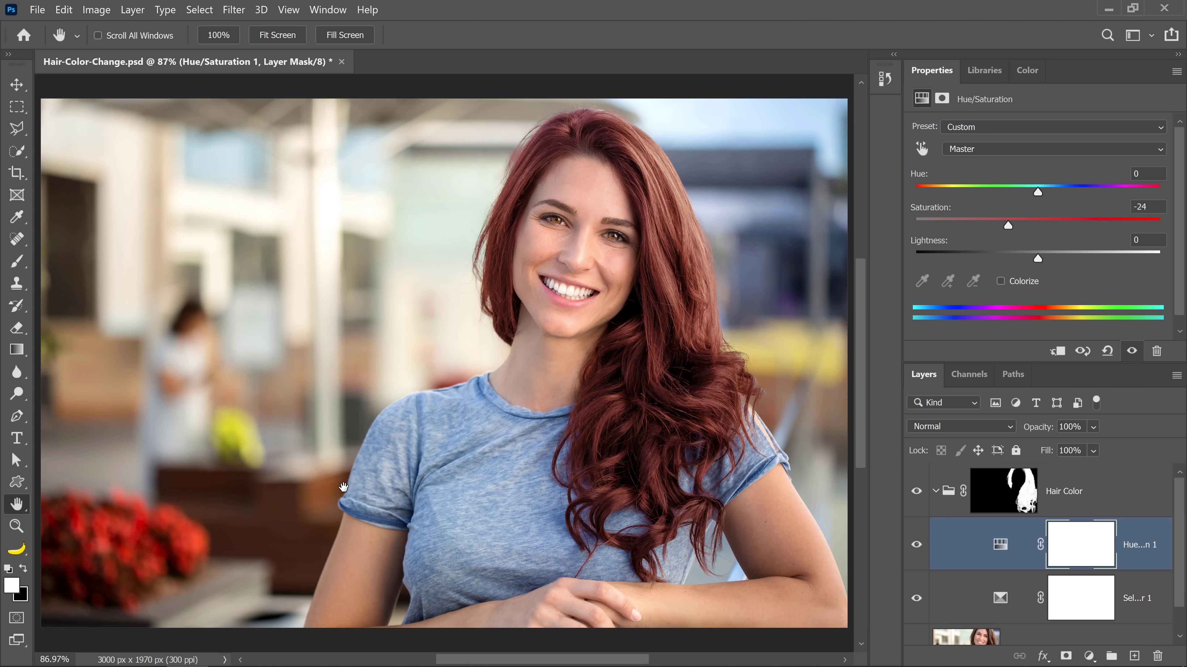
pyautogui.moveTo(516, 248); pyautogui.dragTo(542, 220)
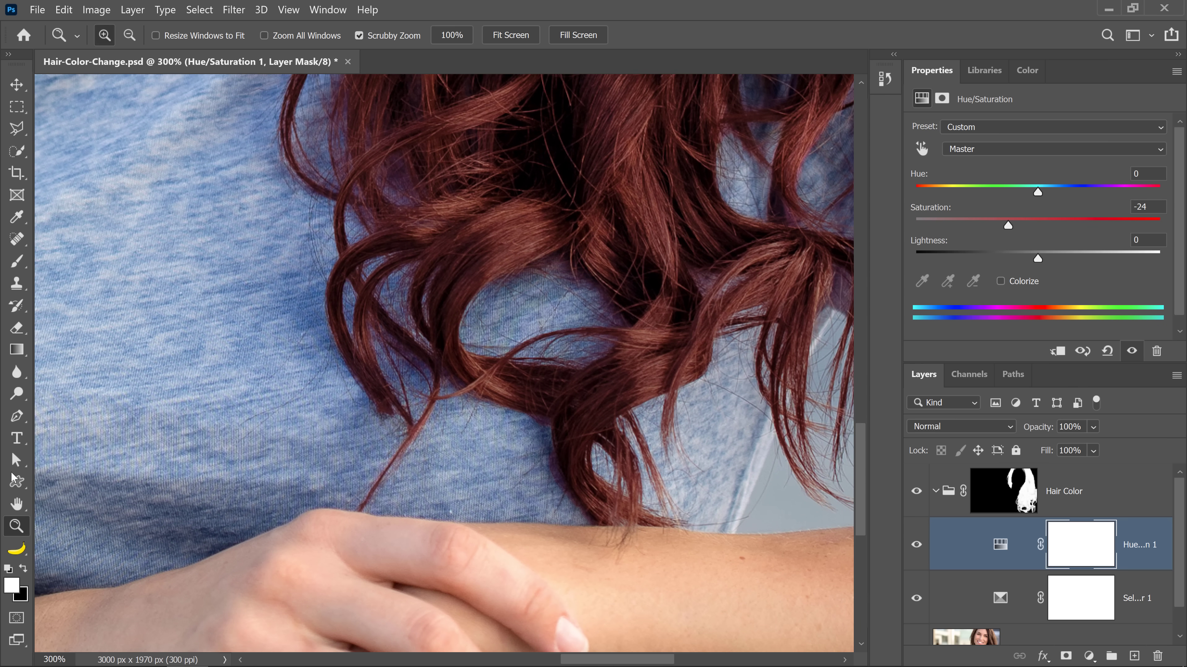
pyautogui.doubleClick(17, 504)
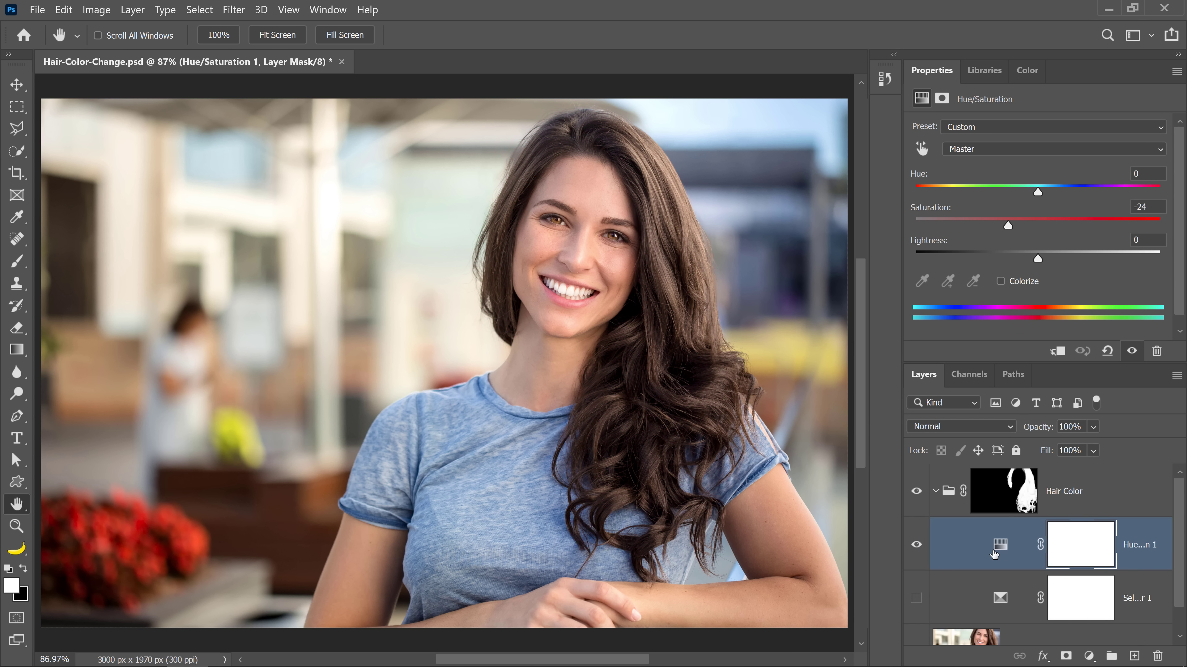
# Step: Reset the Hue/Saturation adjustment and desaturate the hair to -75, checking the strands up close
pyautogui.click(1107, 352)
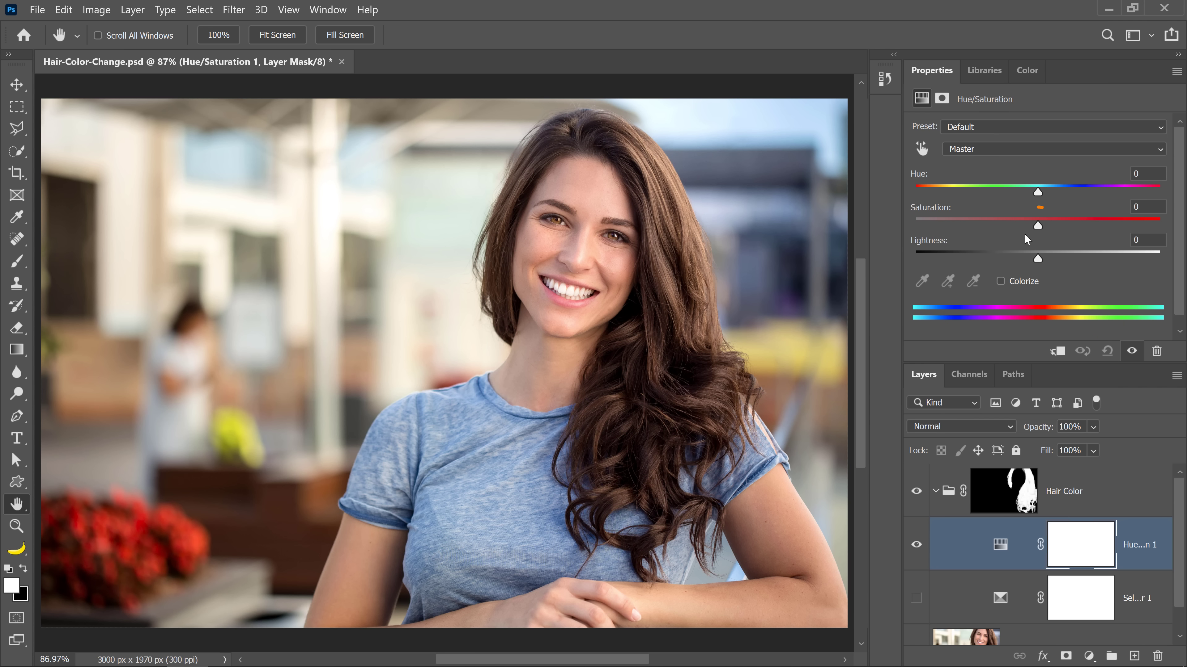
pyautogui.moveTo(1038, 225); pyautogui.dragTo(963, 226)
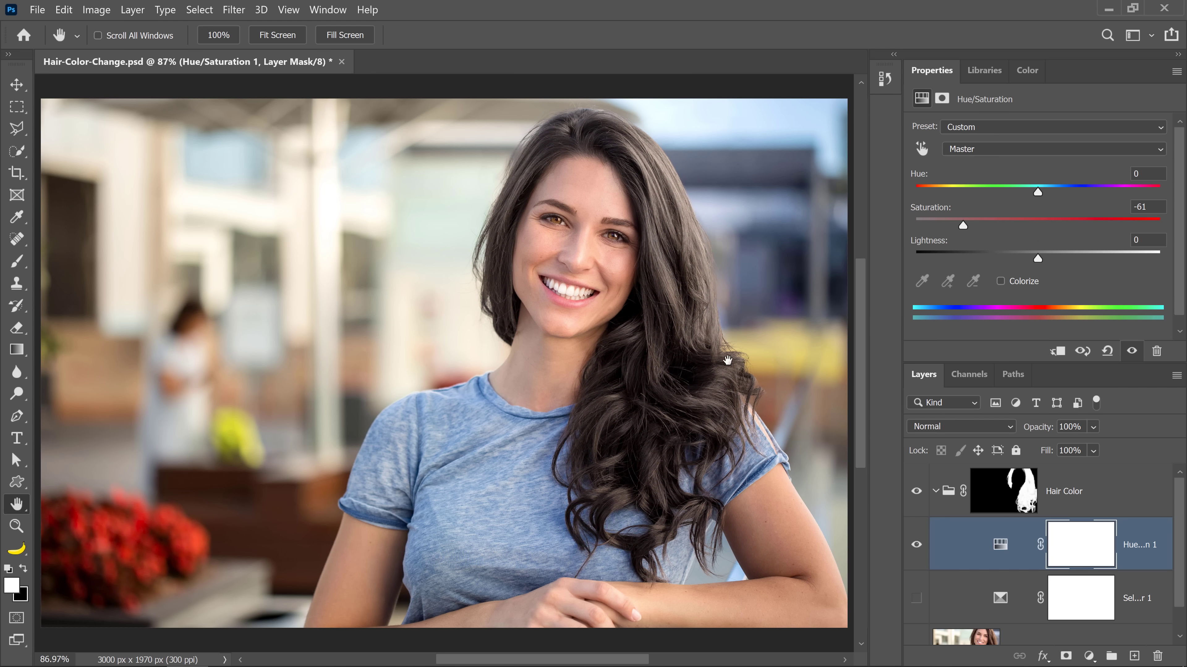
pyautogui.press('z')
pyautogui.click(643, 456)
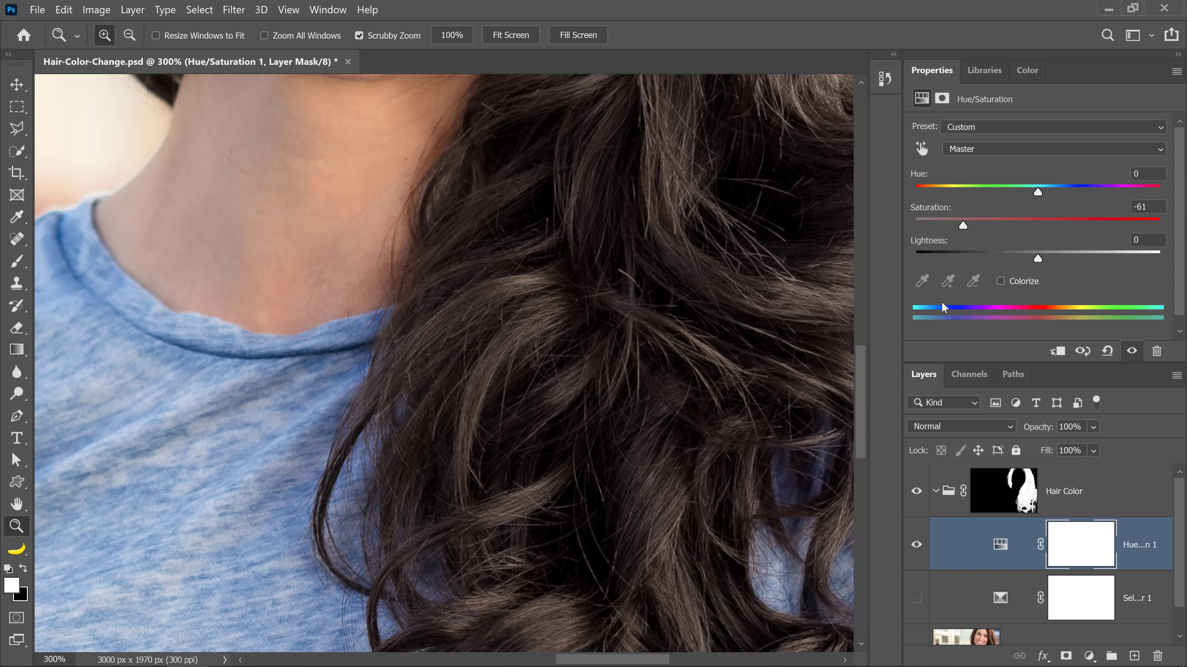
pyautogui.moveTo(962, 229); pyautogui.dragTo(948, 227)
# Step: Add a Levels adjustment layer above Hue/Saturation and try input black 95 and input white 48, restoring the input defaults
pyautogui.click(1089, 656)
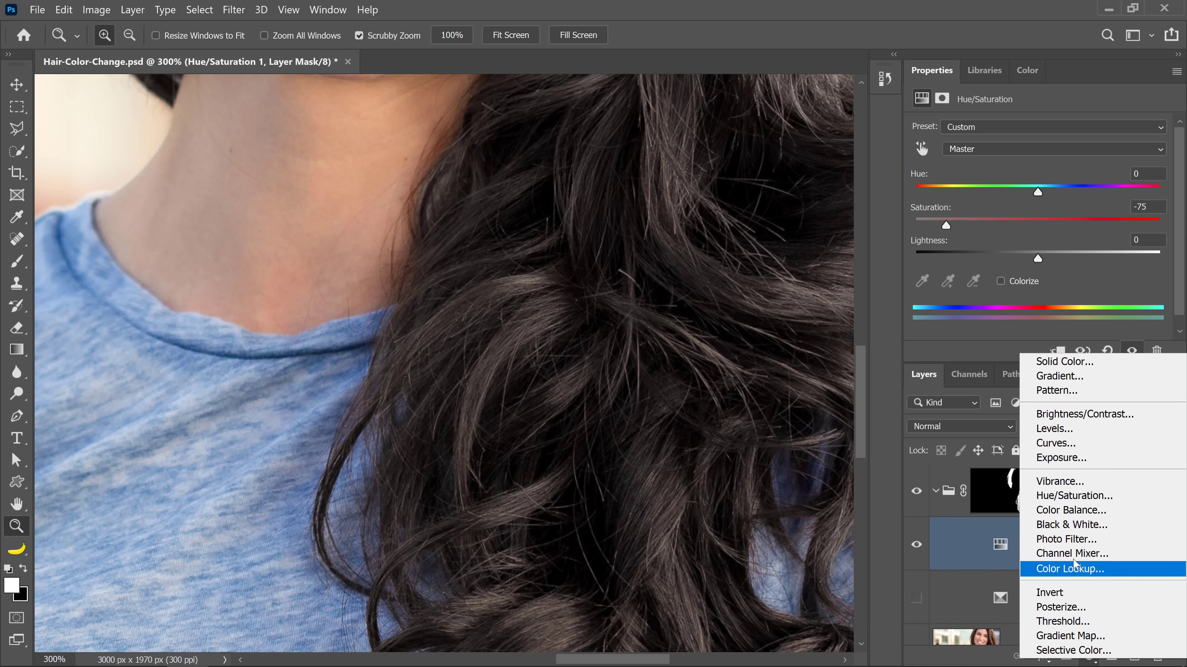
pyautogui.click(1072, 428)
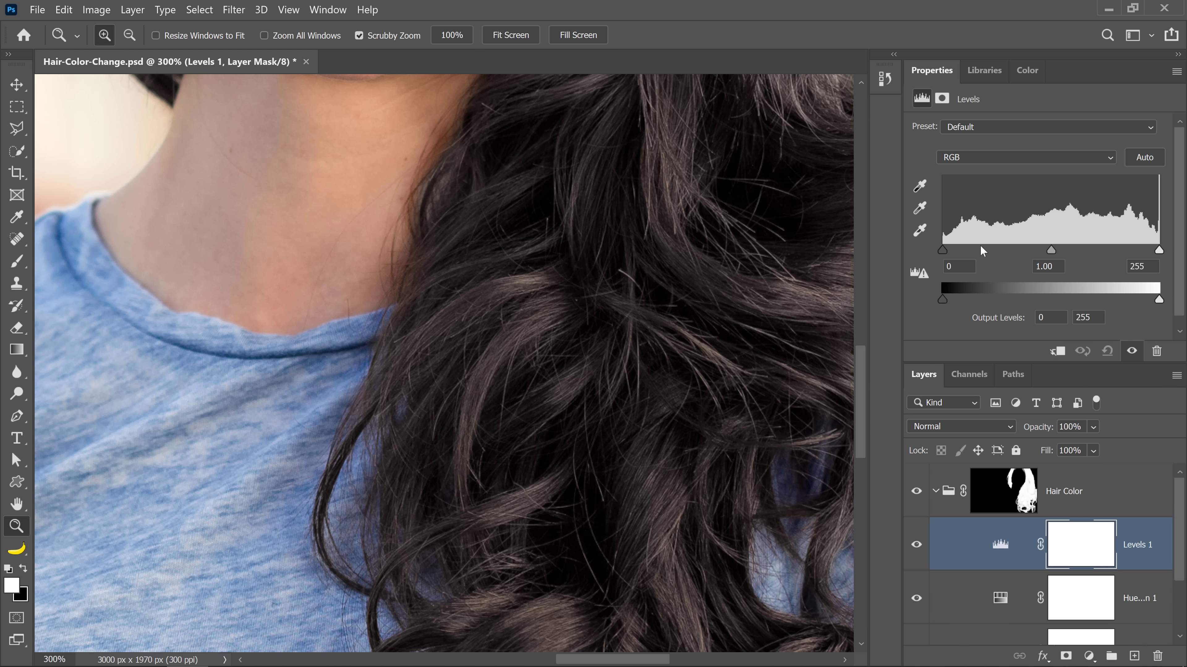
pyautogui.click(942, 250)
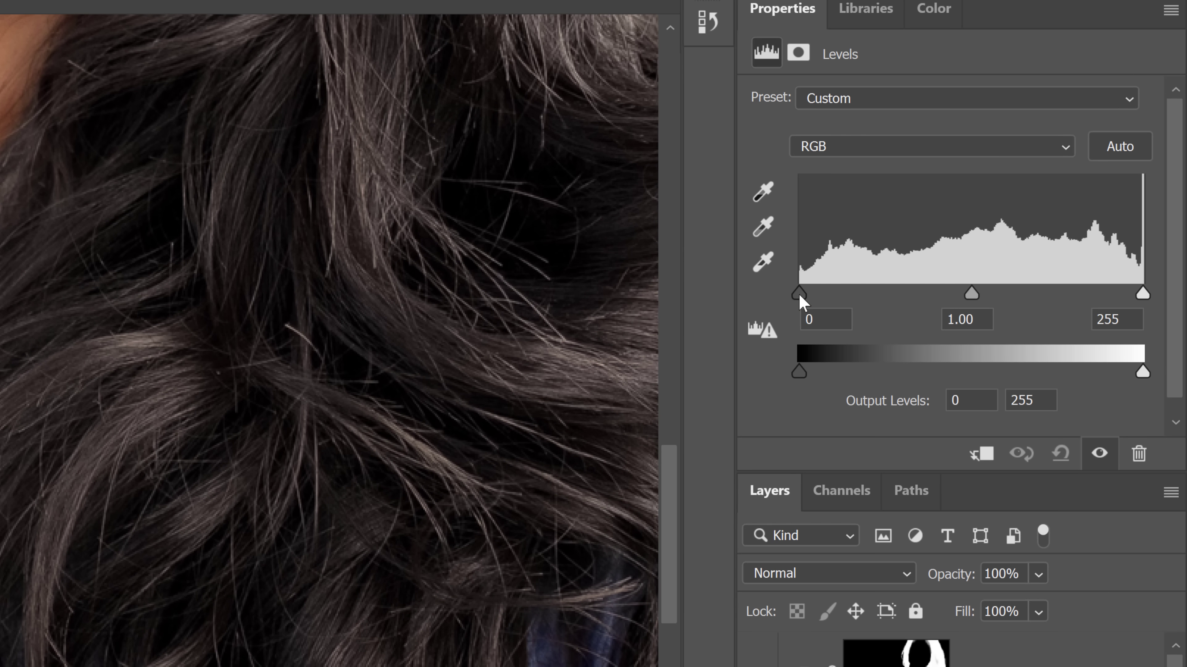
pyautogui.moveTo(800, 294); pyautogui.dragTo(927, 295)
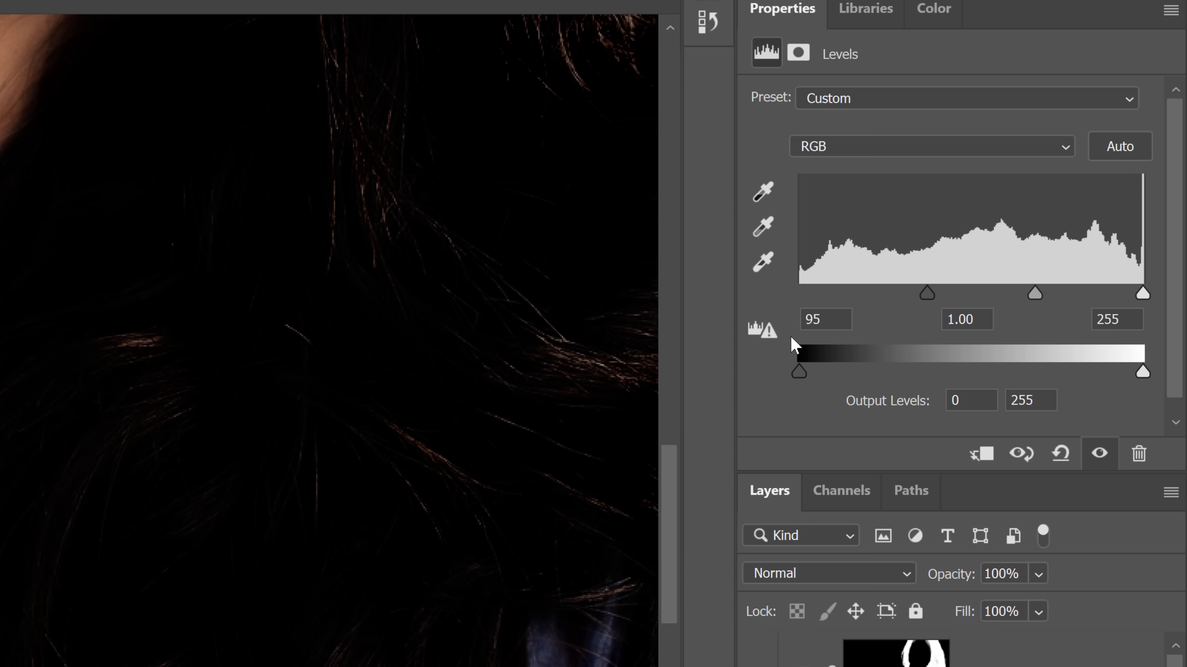
pyautogui.moveTo(931, 297); pyautogui.dragTo(776, 304)
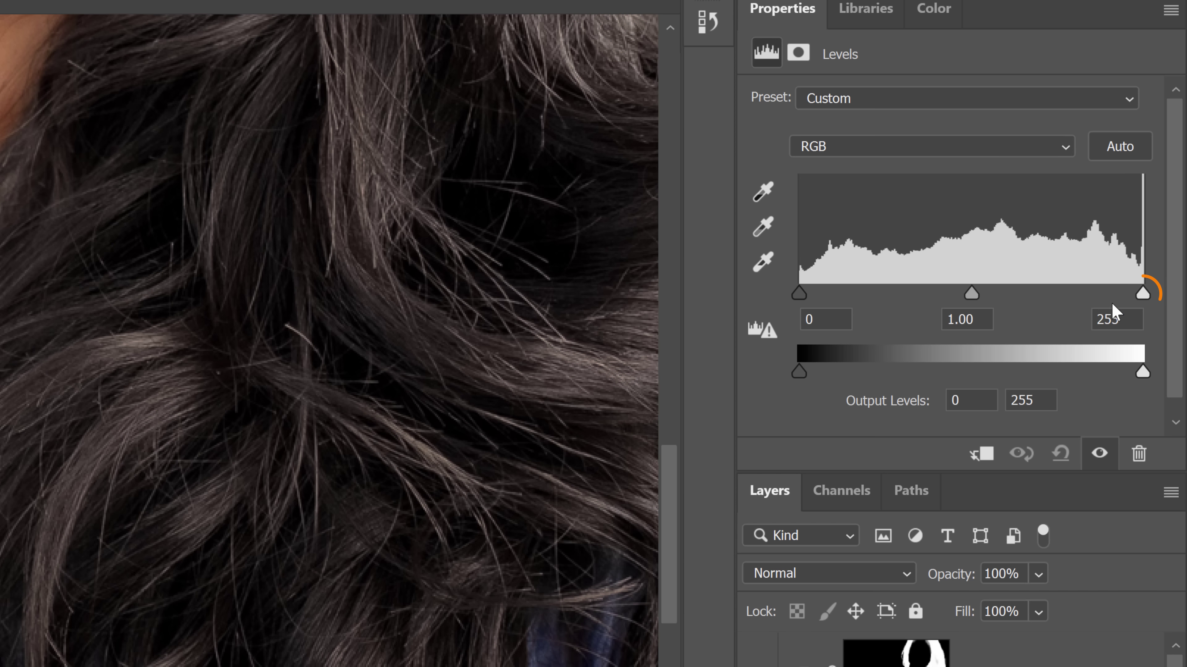
pyautogui.moveTo(1142, 294); pyautogui.dragTo(864, 293)
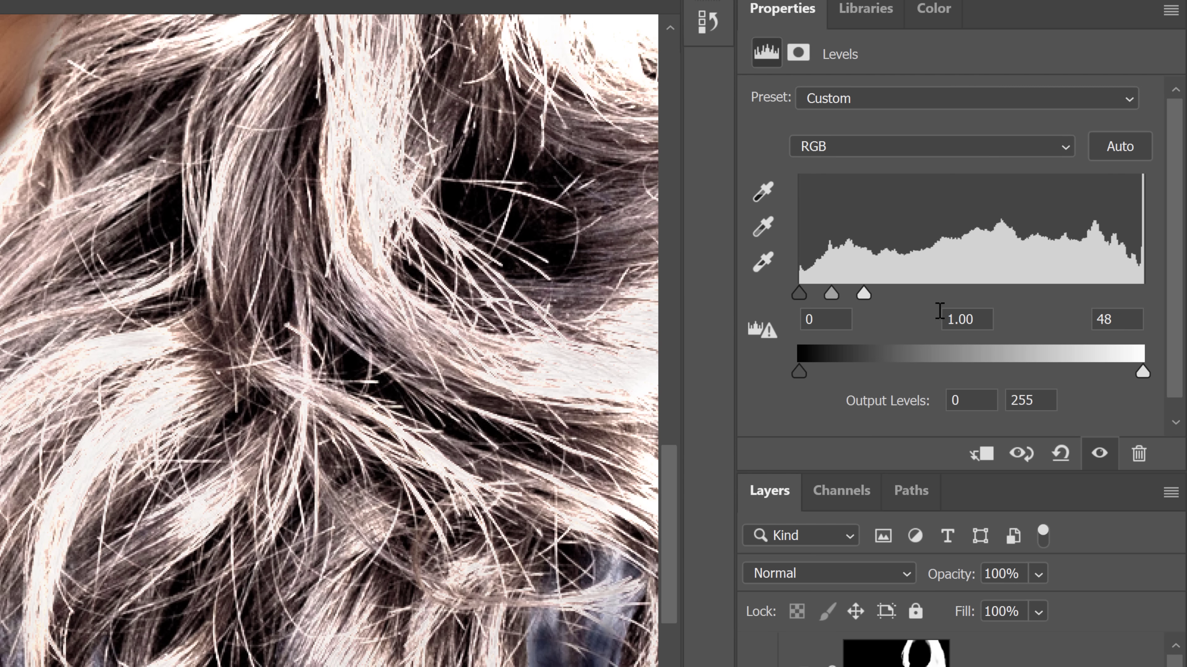
pyautogui.moveTo(863, 294); pyautogui.dragTo(1147, 295)
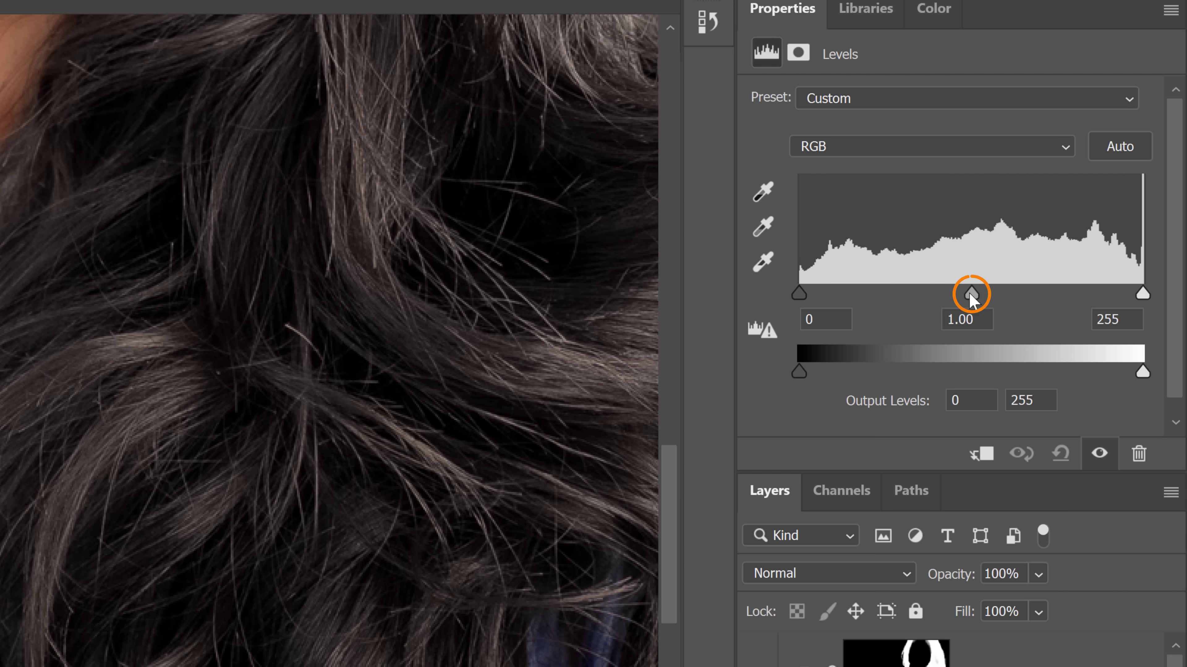
pyautogui.moveTo(985, 292)
pyautogui.mouseDown()
pyautogui.moveTo(1049, 294)
pyautogui.moveTo(918, 293)
pyautogui.moveTo(971, 297)
pyautogui.mouseUp()
# Step: Try the Levels output black at 79 and output white at 150, returning each to its default
pyautogui.click(798, 372)
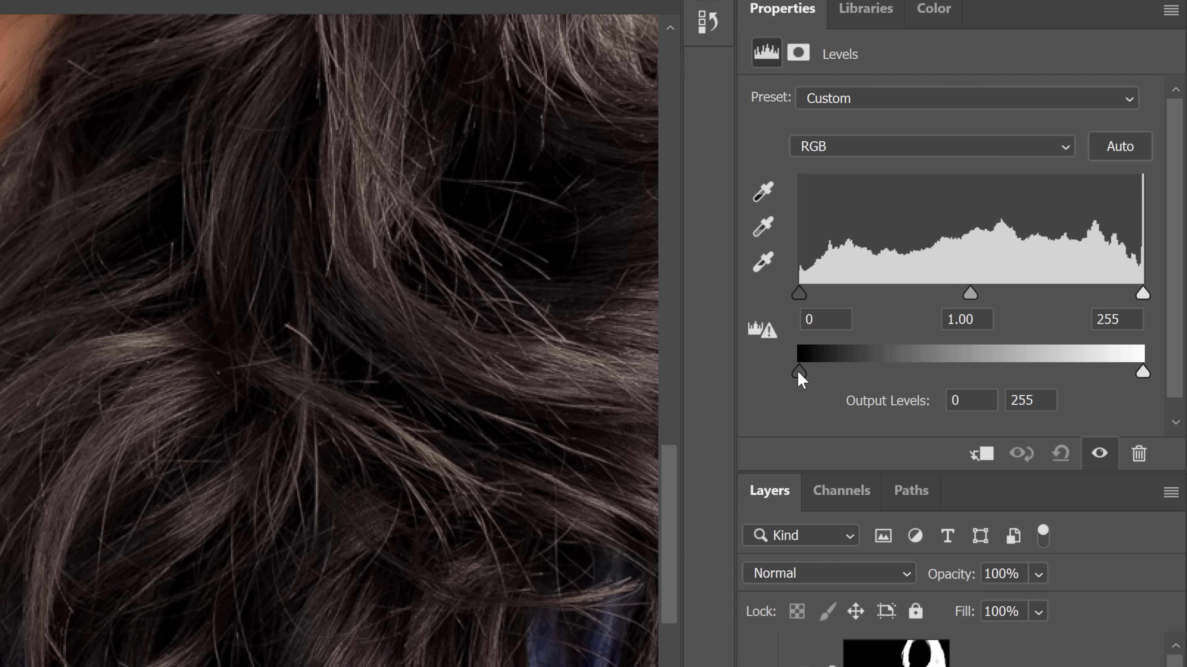
pyautogui.moveTo(798, 374); pyautogui.dragTo(910, 373)
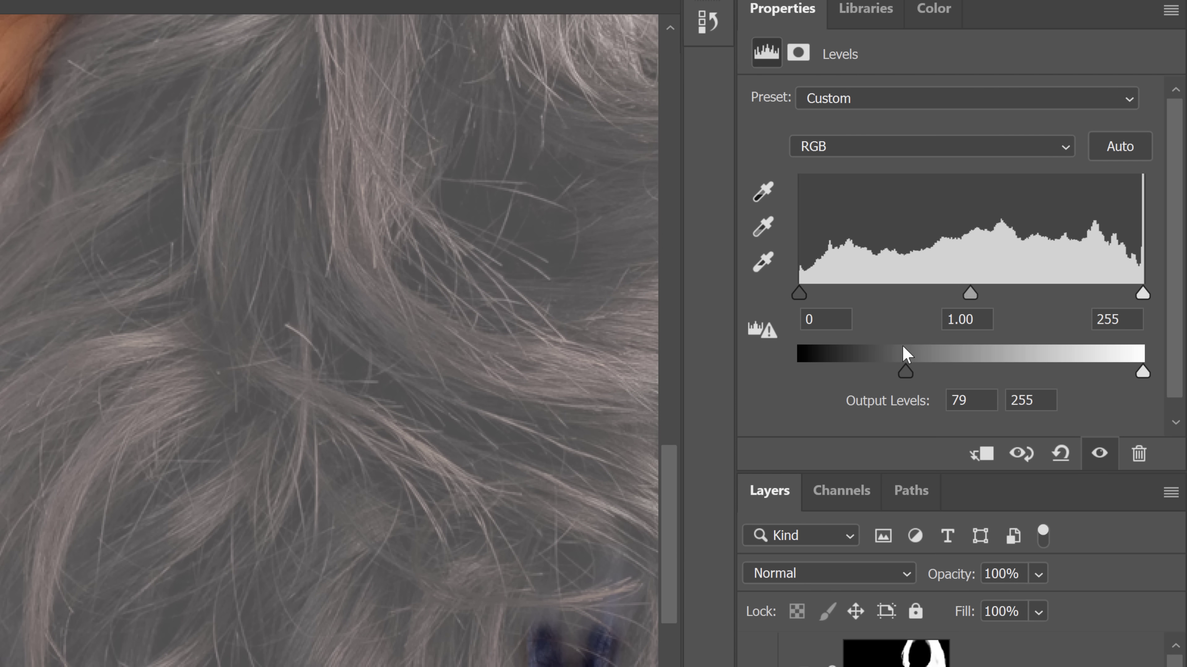
pyautogui.moveTo(905, 372); pyautogui.dragTo(798, 374)
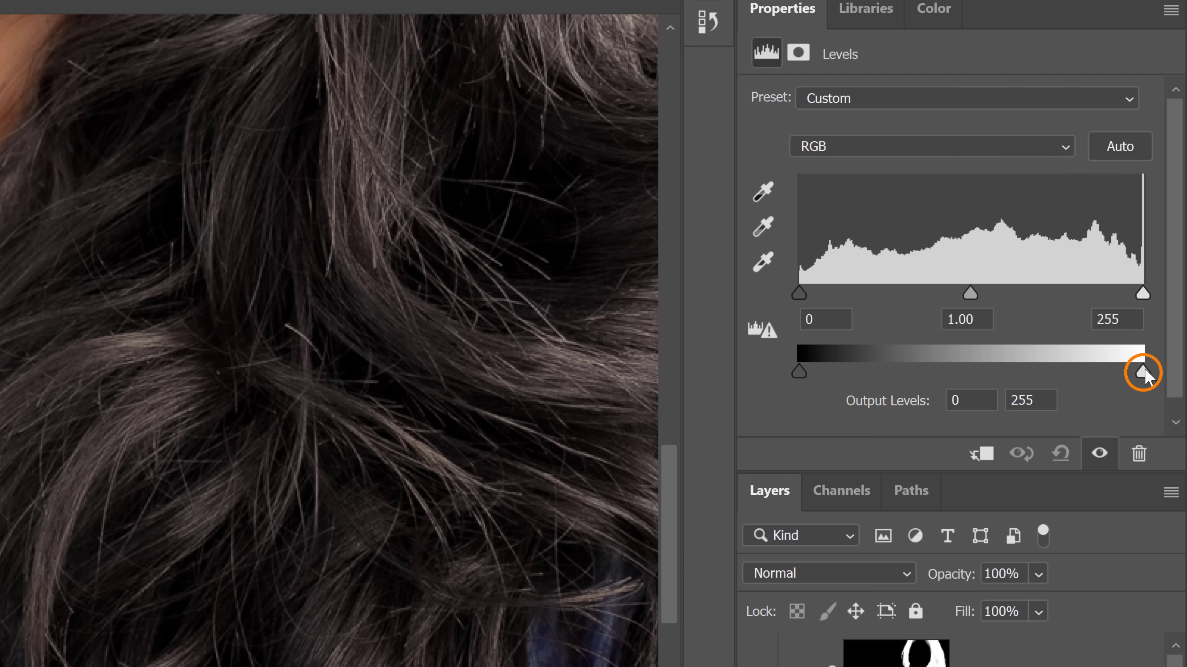
pyautogui.moveTo(1145, 374); pyautogui.dragTo(1001, 374)
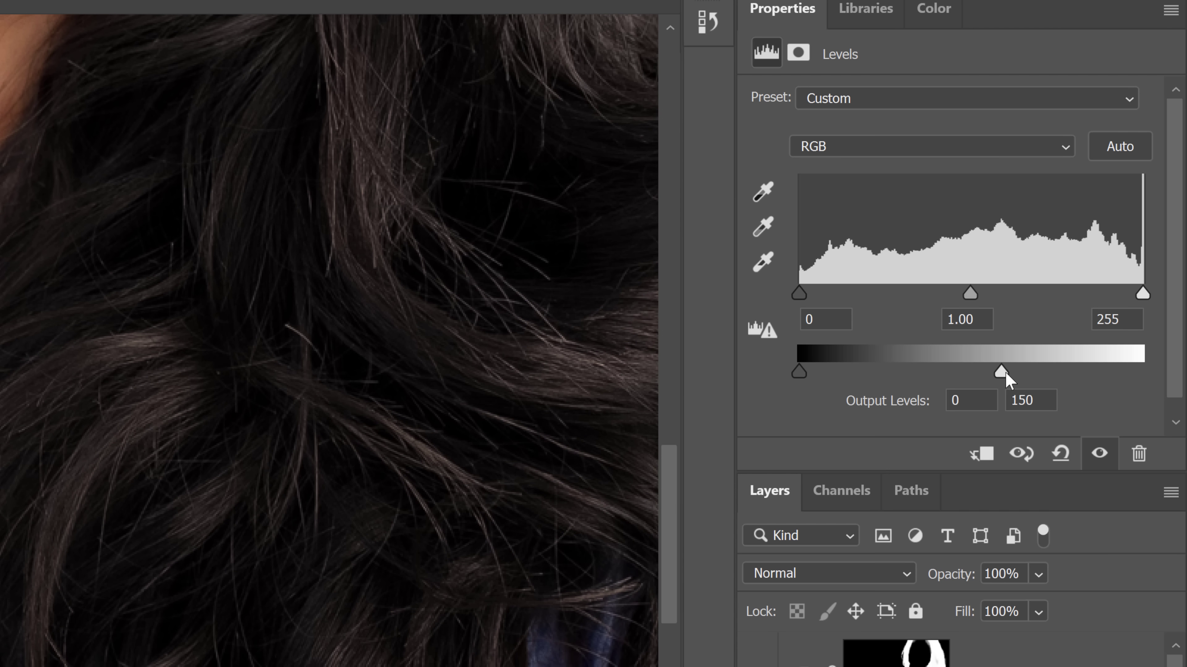
pyautogui.moveTo(1003, 373); pyautogui.dragTo(1142, 373)
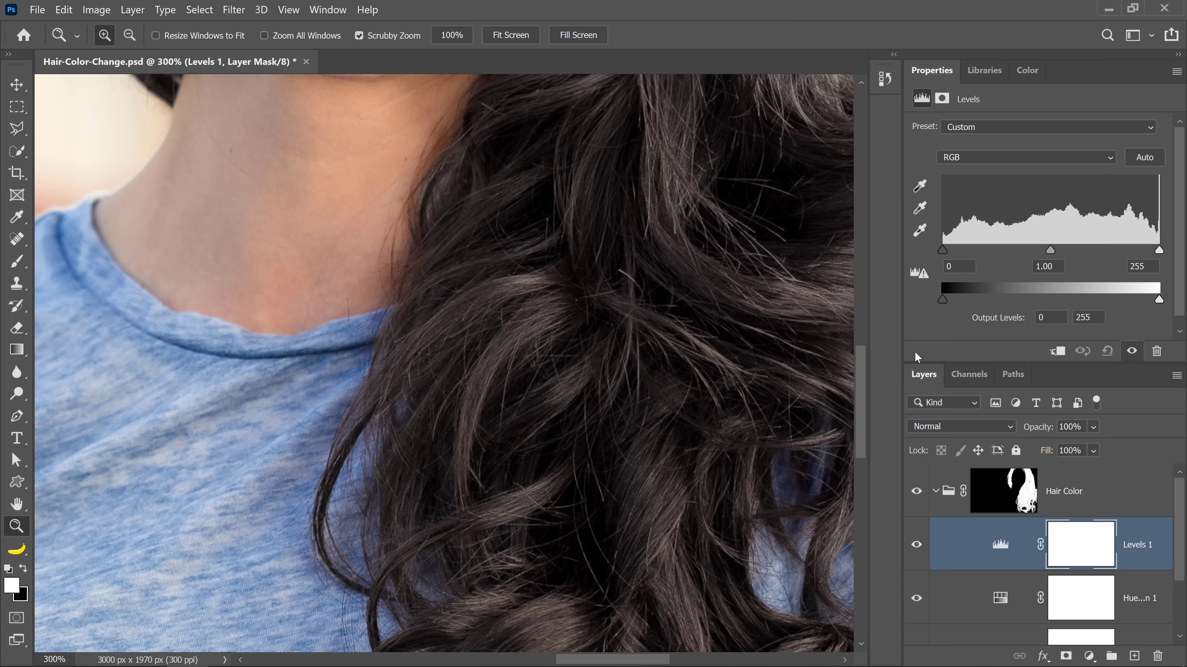
# Step: Darken the hair to black by setting the Levels midtones to 0.90 and output white to 164
pyautogui.doubleClick(16, 504)
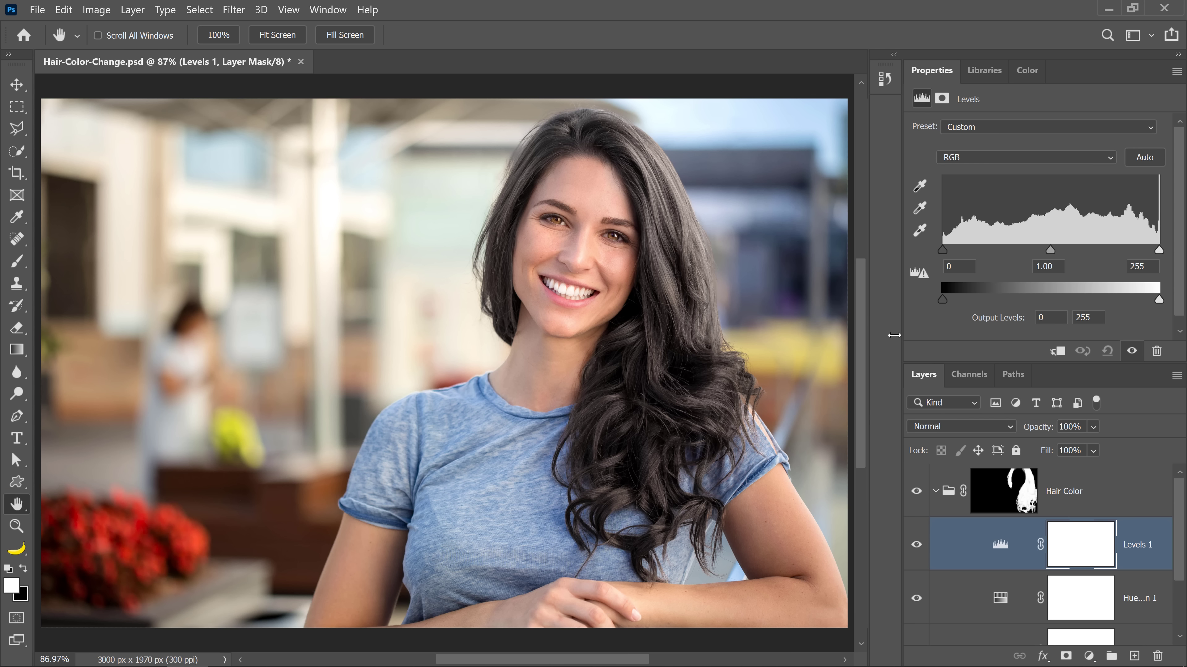
pyautogui.moveTo(1051, 251)
pyautogui.mouseDown()
pyautogui.moveTo(1070, 251)
pyautogui.moveTo(1058, 251)
pyautogui.mouseUp()
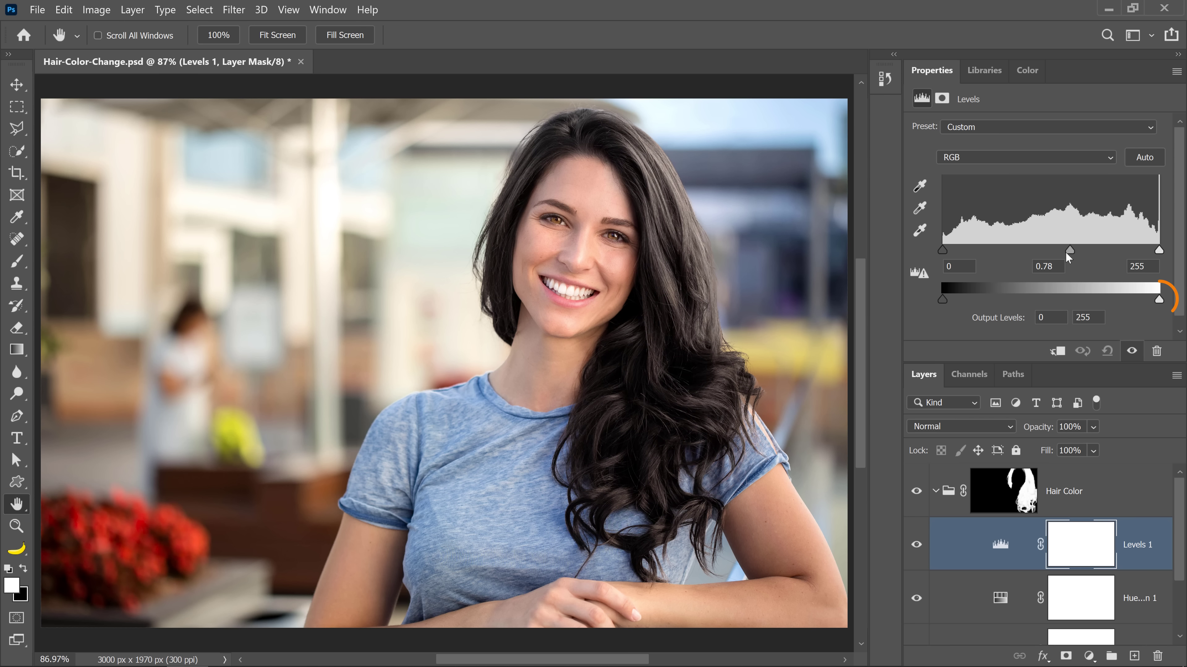
pyautogui.click(1159, 300)
pyautogui.moveTo(1159, 303); pyautogui.dragTo(1081, 304)
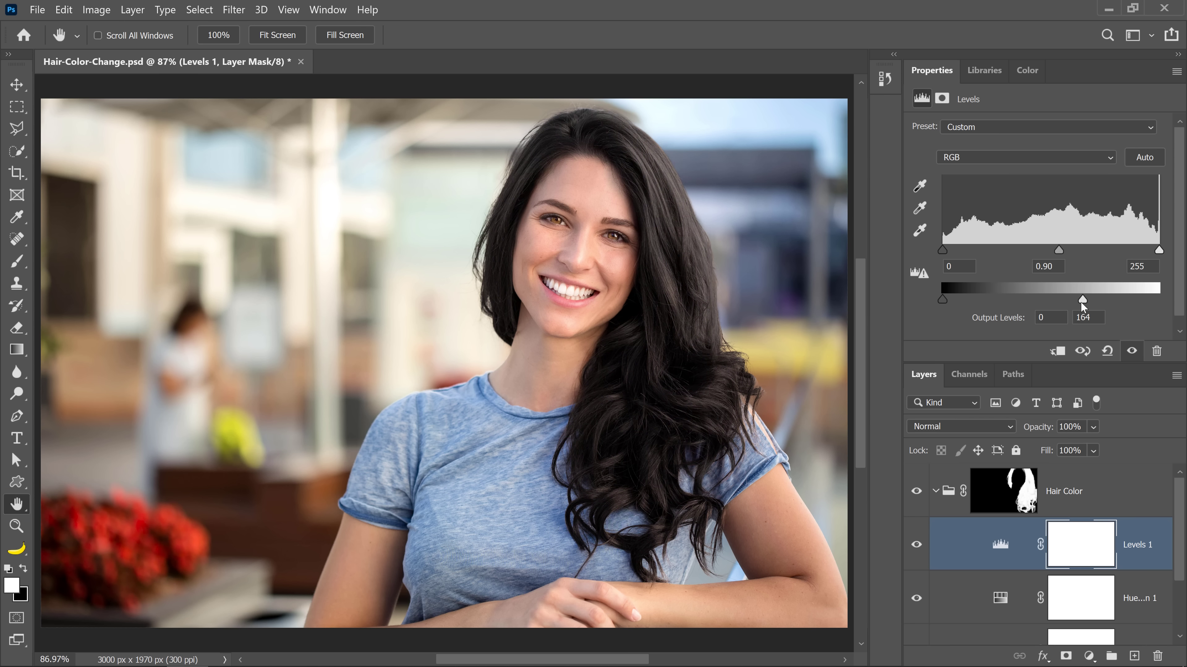
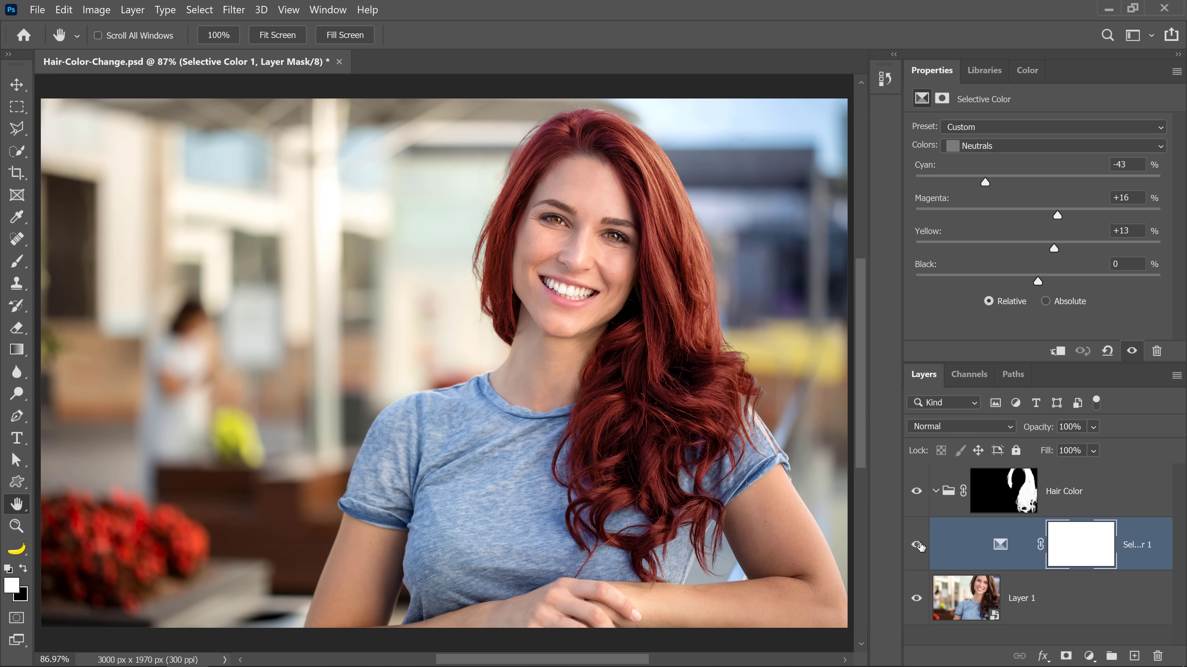
# Step: Replace the Selective Color layer in the Hair Color group with a new one targeting the Neutrals
pyautogui.moveTo(1000, 550); pyautogui.dragTo(1157, 656)
pyautogui.click(1088, 657)
pyautogui.click(1088, 647)
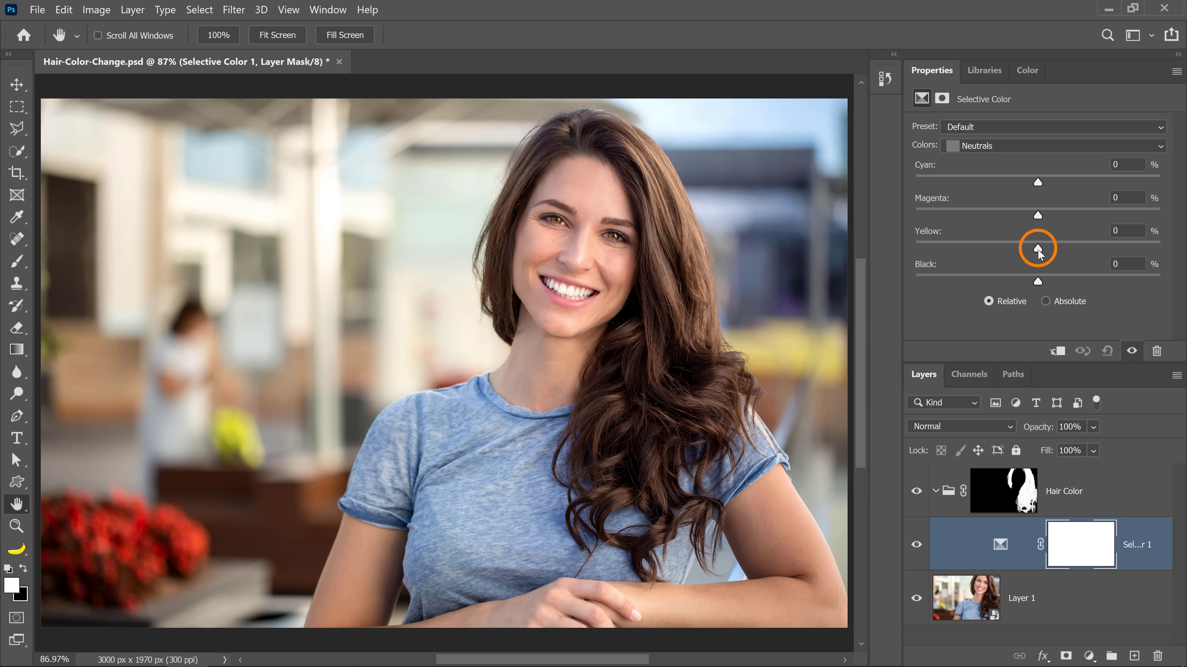
# Step: Set the Neutrals to cyan -22%, magenta -10%, yellow +42% and black -17% for a golden hair tone
pyautogui.moveTo(1037, 249); pyautogui.dragTo(1088, 250)
pyautogui.click(1035, 181)
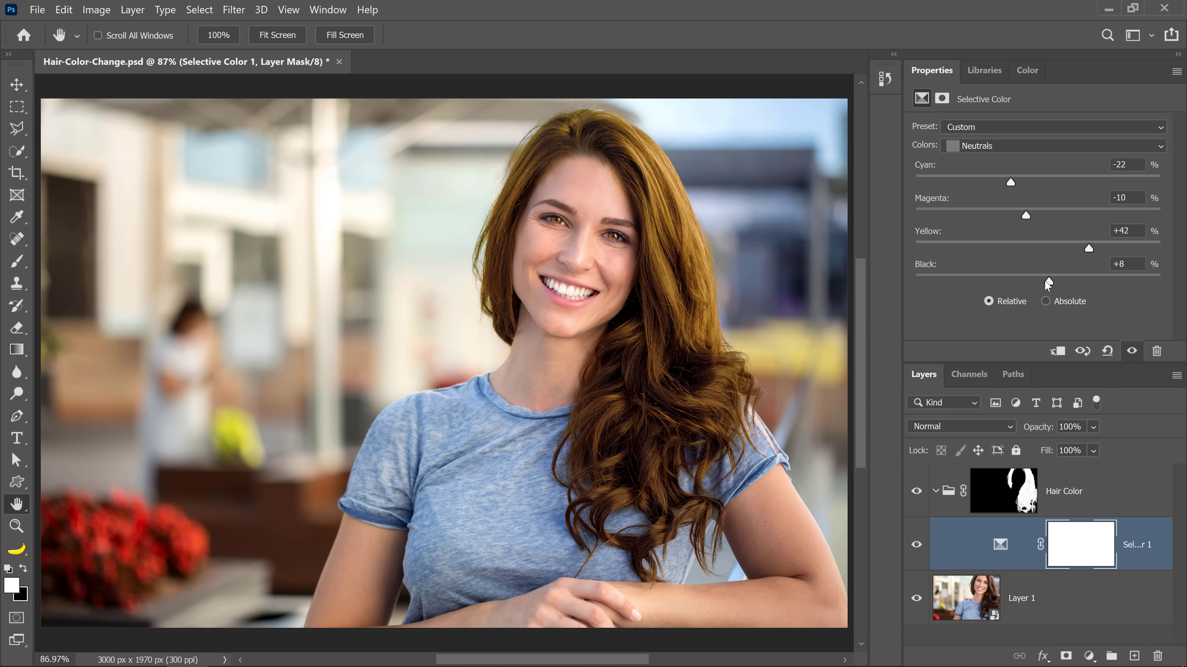
pyautogui.moveTo(1049, 281); pyautogui.dragTo(1016, 281)
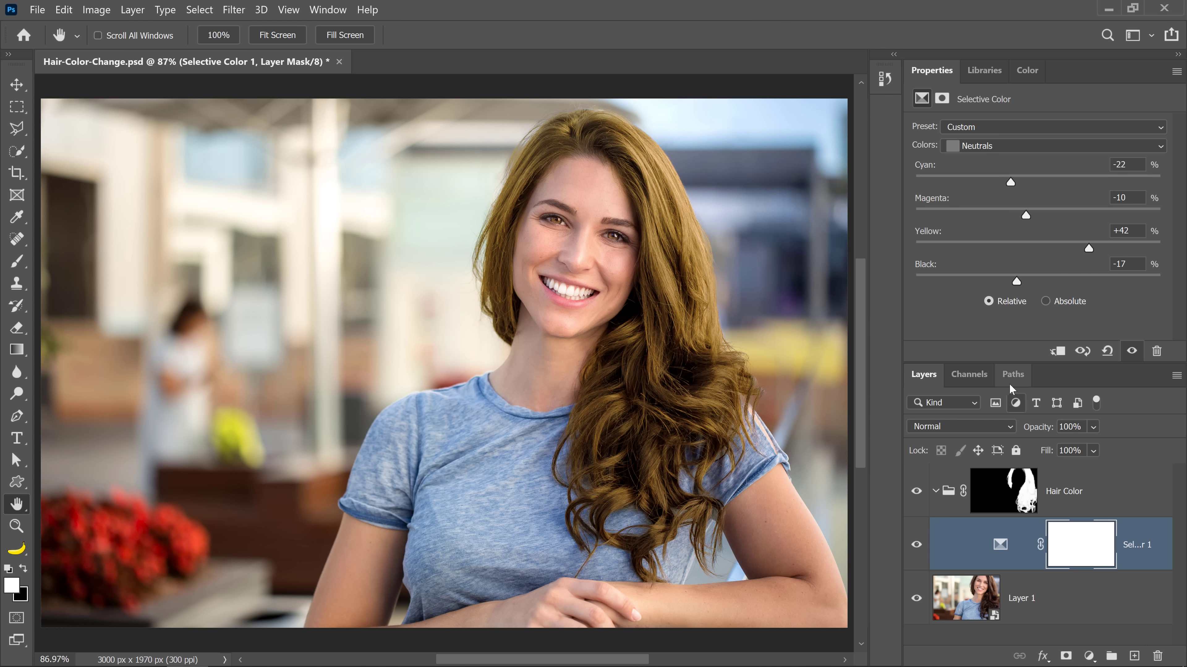
# Step: Add a Levels adjustment layer above Selective Color with midtones 1.35 and output levels 12 to 239
pyautogui.click(1089, 657)
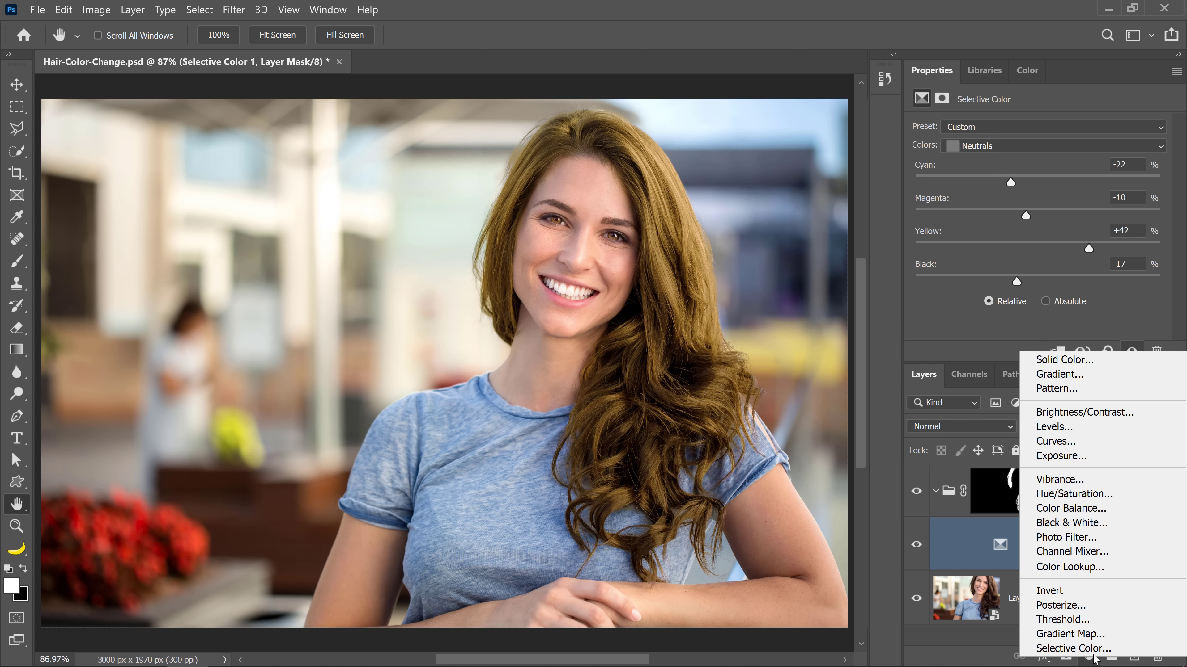
pyautogui.click(1055, 426)
pyautogui.moveTo(1054, 254); pyautogui.dragTo(1028, 253)
pyautogui.moveTo(1141, 300); pyautogui.dragTo(1145, 300)
pyautogui.moveTo(942, 299); pyautogui.dragTo(952, 303)
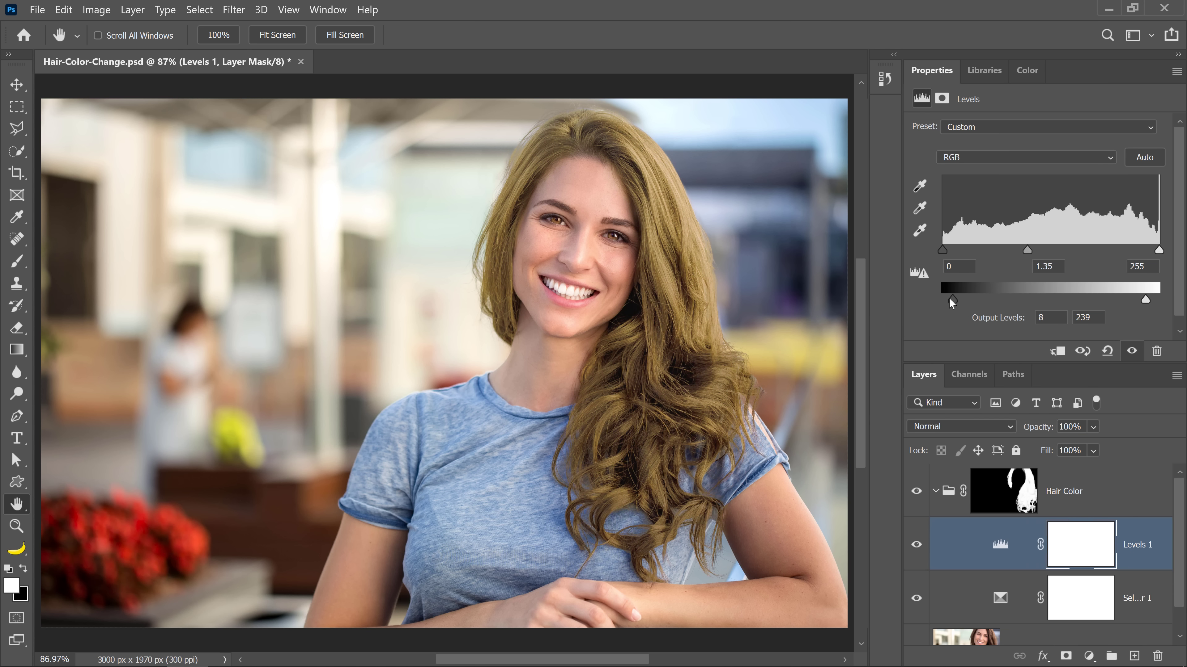
# Step: Lower the Blue channel's output white in Levels and set the Red channel's output black to 2
pyautogui.click(992, 157)
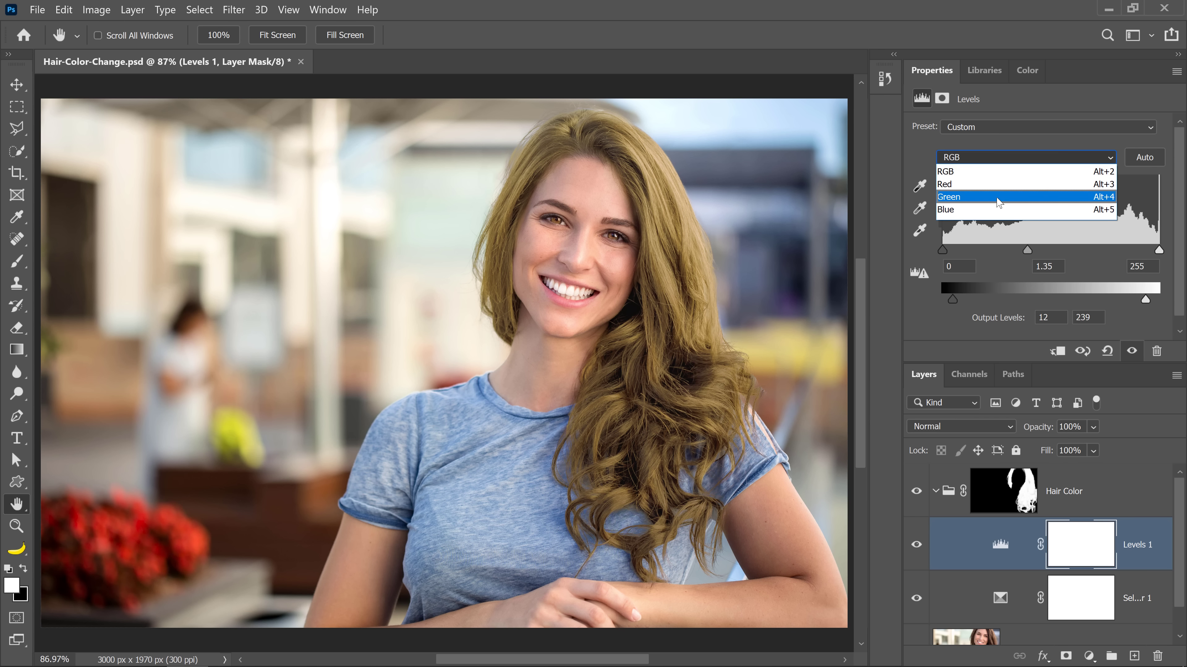
pyautogui.click(995, 210)
pyautogui.moveTo(1159, 304); pyautogui.dragTo(1105, 309)
pyautogui.click(989, 157)
pyautogui.click(988, 186)
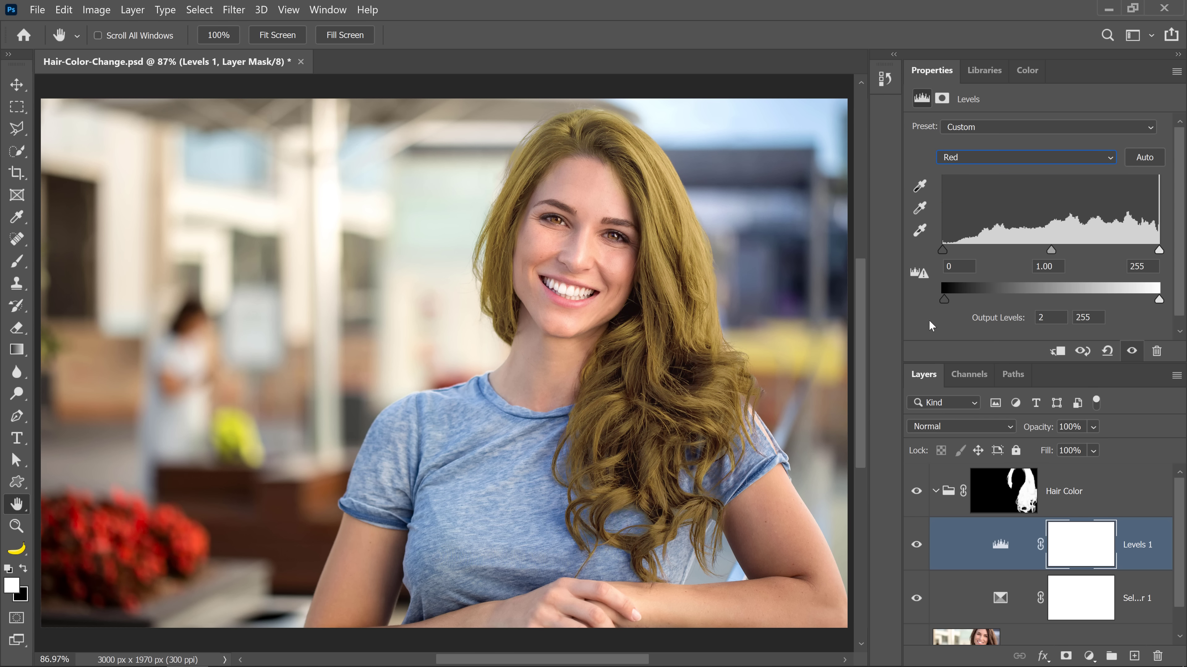
# Step: Add a Hue/Saturation adjustment layer above Levels with saturation -20 and hue -8
pyautogui.click(1089, 656)
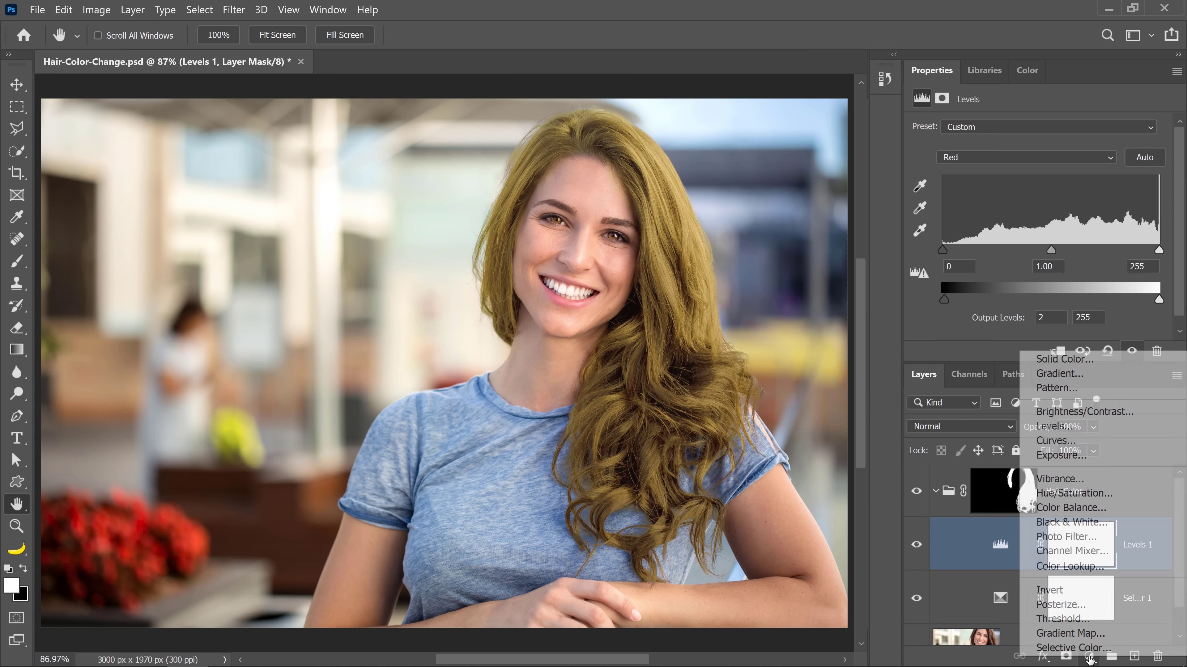
pyautogui.click(1073, 493)
pyautogui.moveTo(1038, 225)
pyautogui.mouseDown()
pyautogui.moveTo(986, 236)
pyautogui.moveTo(1015, 241)
pyautogui.mouseUp()
pyautogui.click(1038, 198)
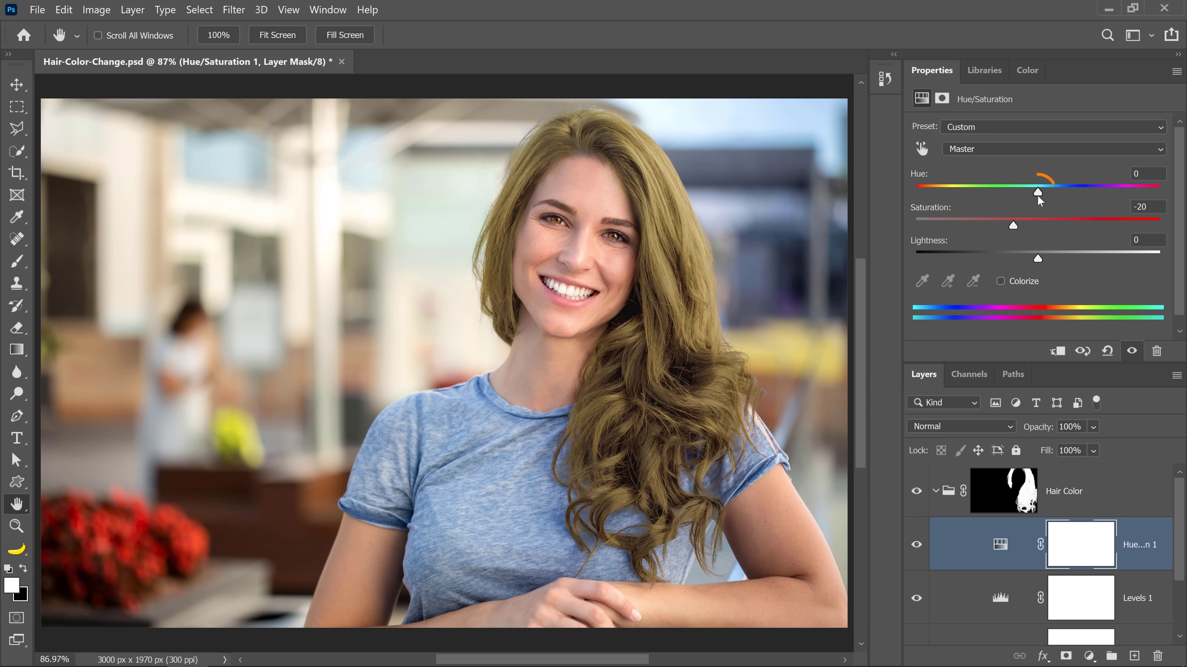
pyautogui.moveTo(1046, 196); pyautogui.dragTo(1033, 197)
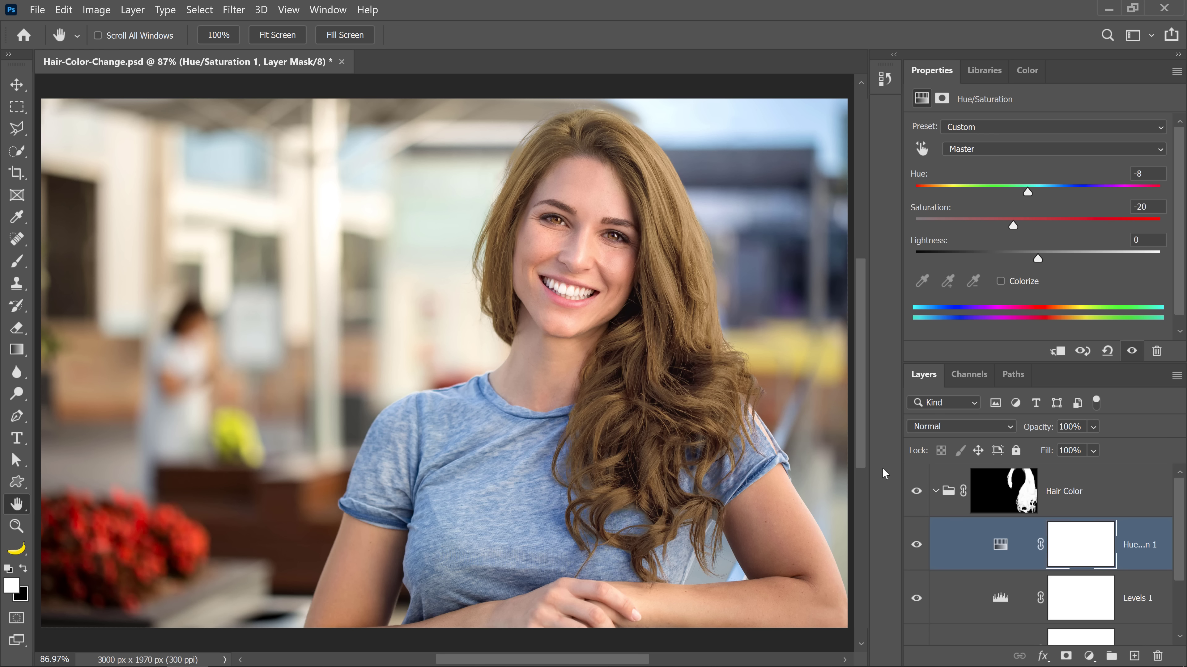
# Step: Collapse and hide the Hair Color group, and load the original photo's luminosity as a selection
pyautogui.click(936, 492)
pyautogui.click(917, 492)
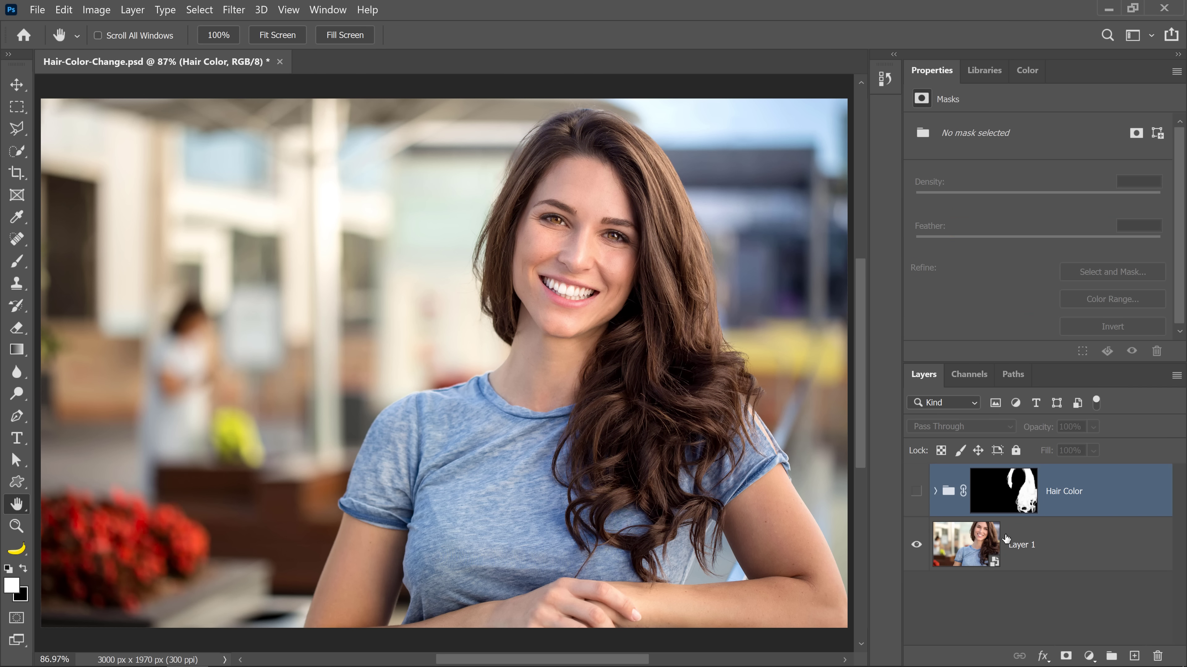
pyautogui.click(915, 551)
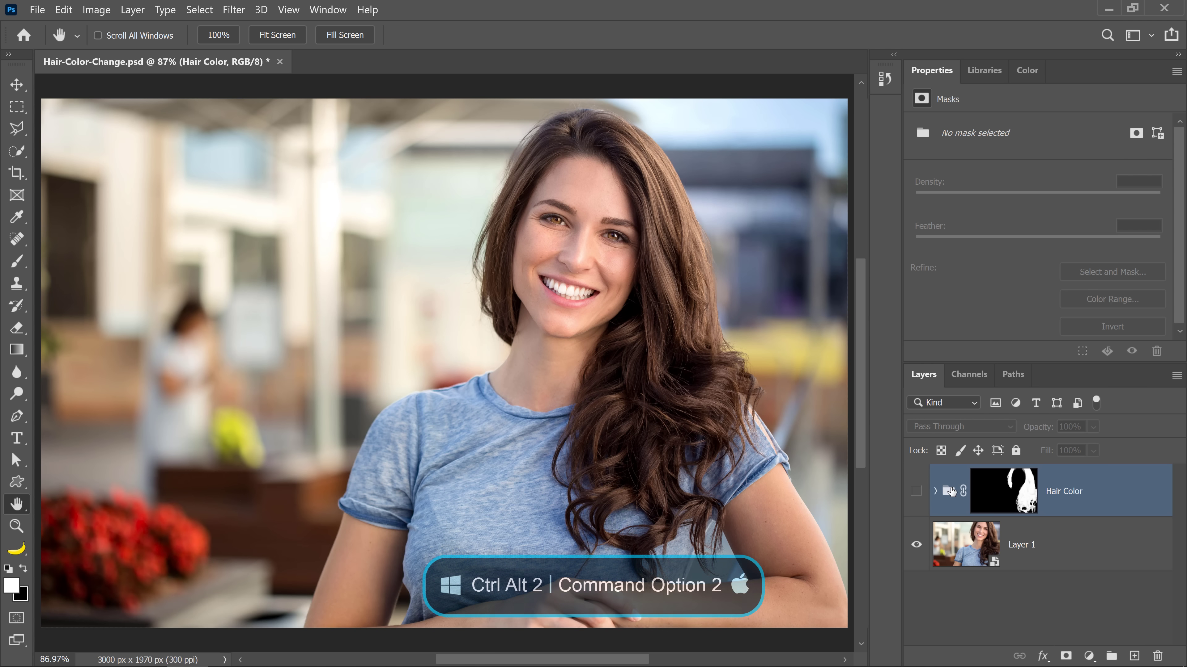
pyautogui.hotkey('ctrl', 'alt', '2')
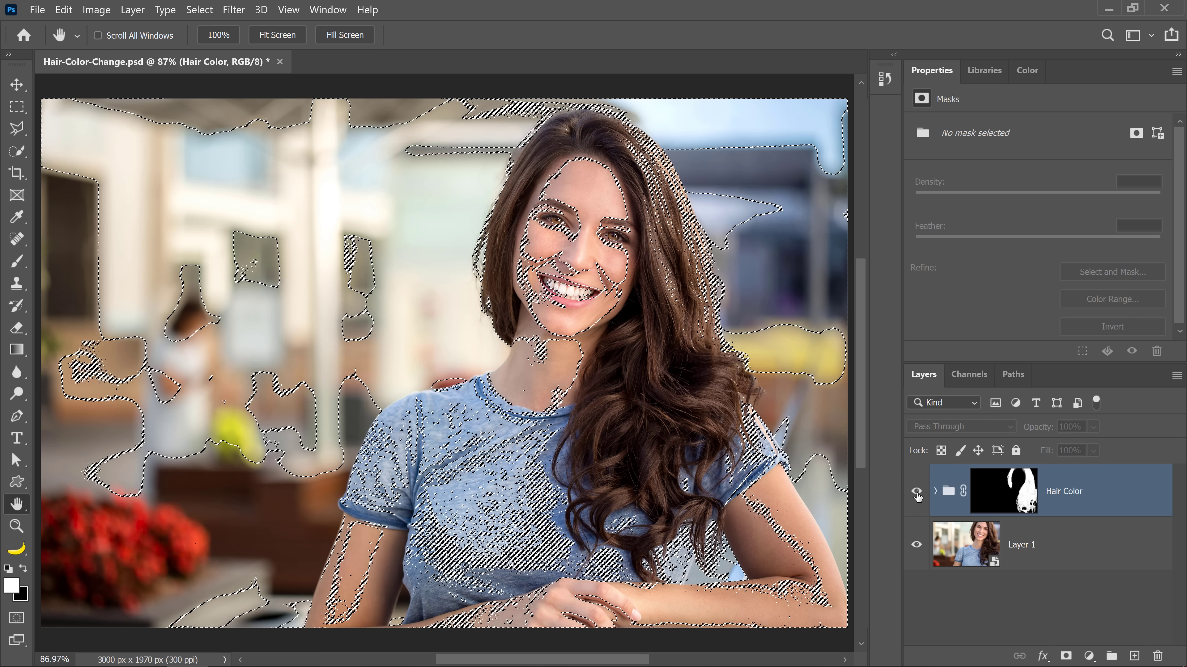
# Step: Copy the selected bright areas of Layer 1 to a new layer and preview that layer on its own
pyautogui.click(1028, 542)
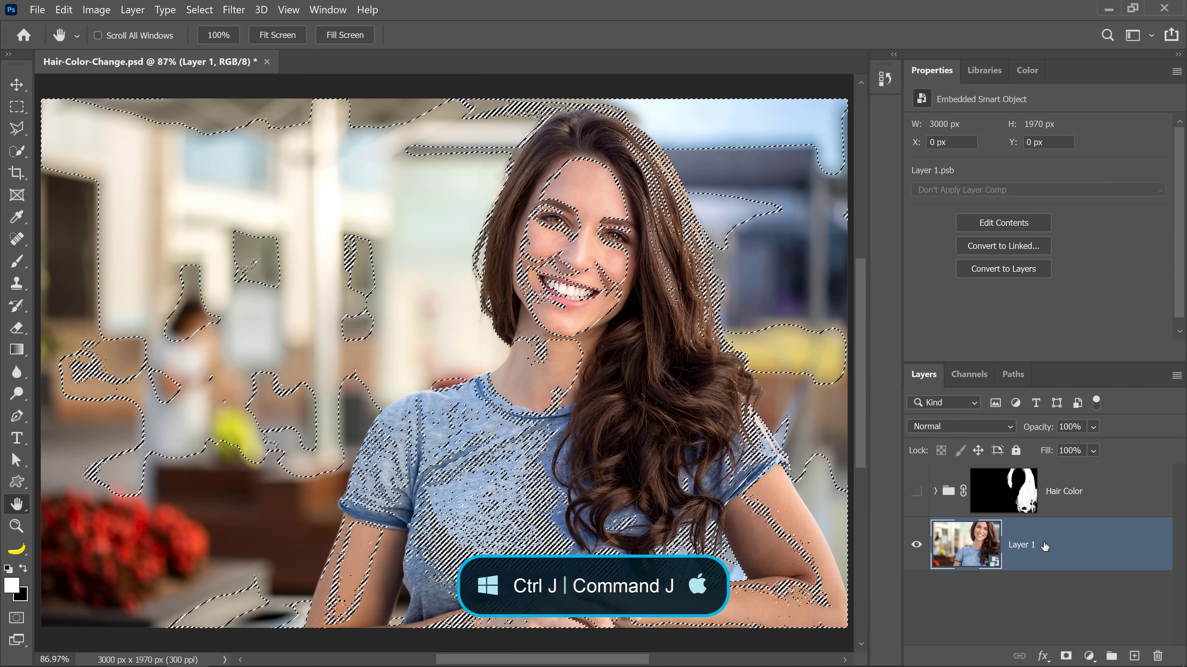
pyautogui.hotkey('ctrl', 'j')
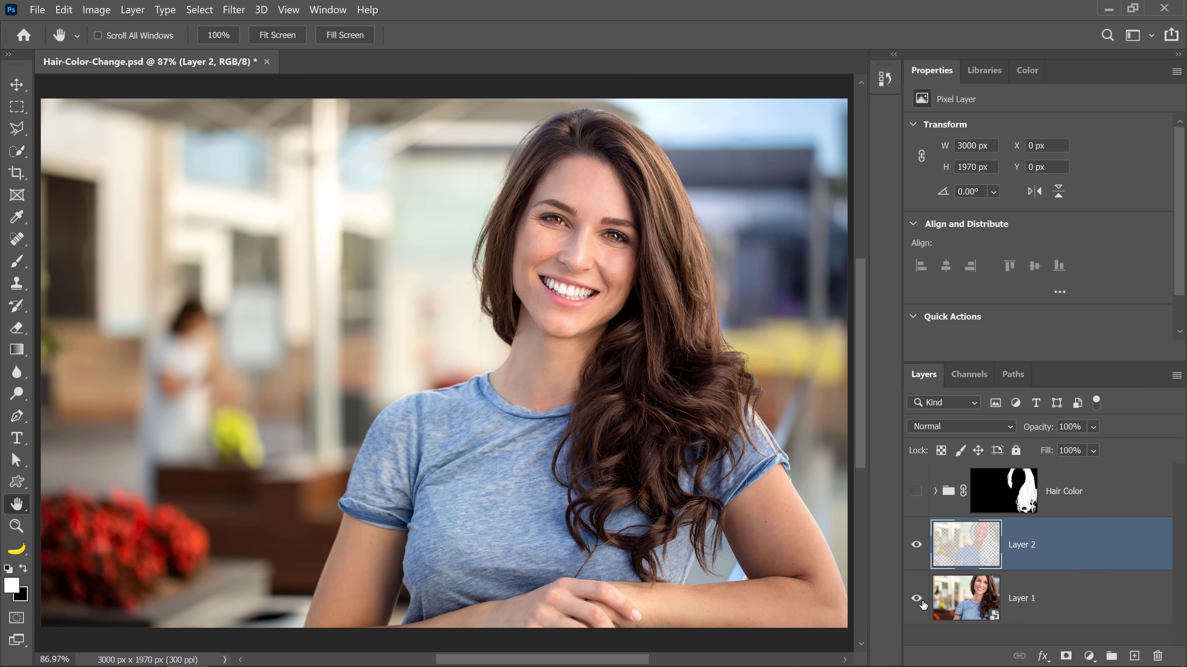
pyautogui.click(915, 602)
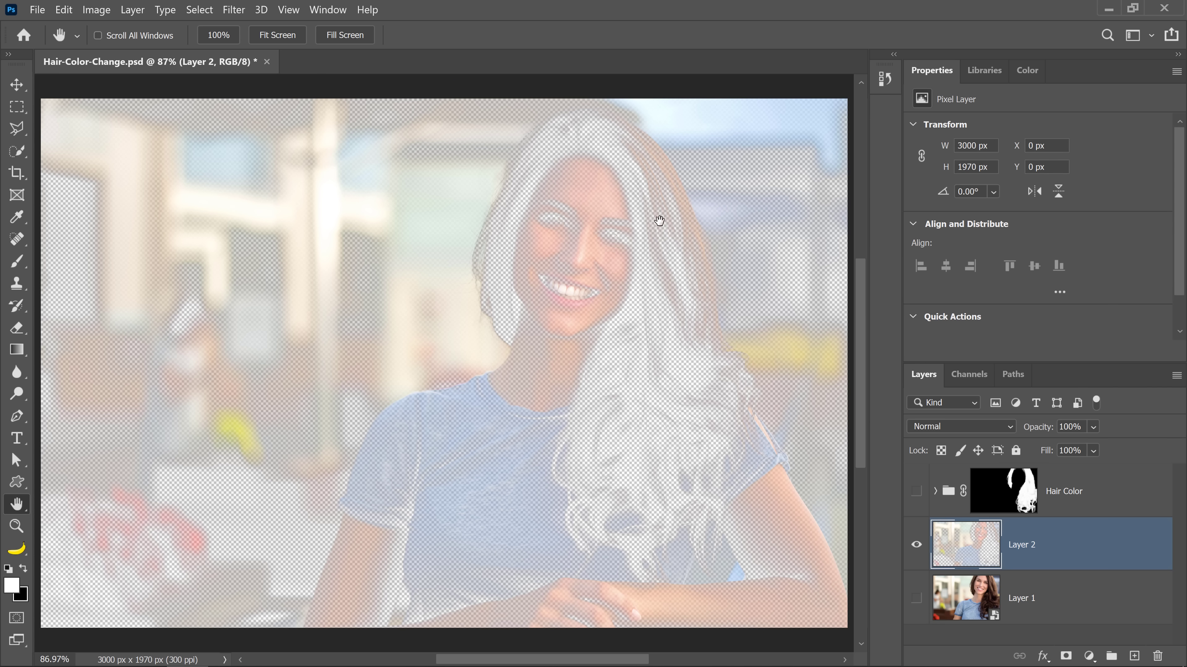
pyautogui.click(915, 594)
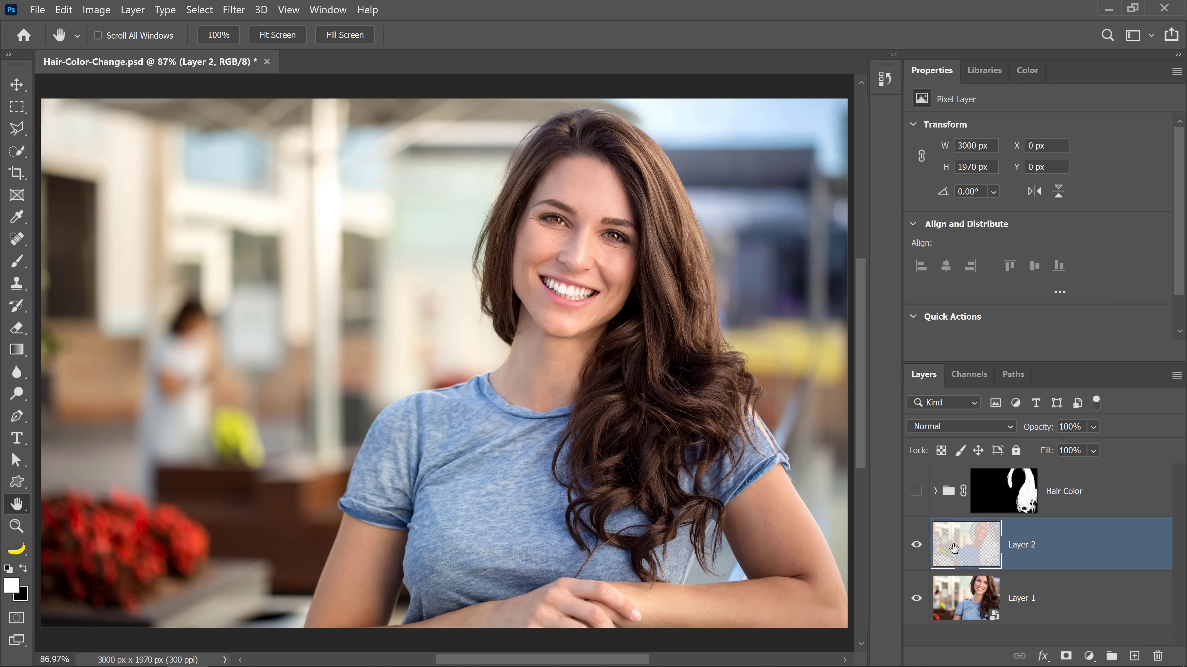
# Step: Show the Hair Color group again and move Layer 2 into it, above the Hue/Saturation layer
pyautogui.click(916, 491)
pyautogui.moveTo(968, 556); pyautogui.dragTo(1004, 495)
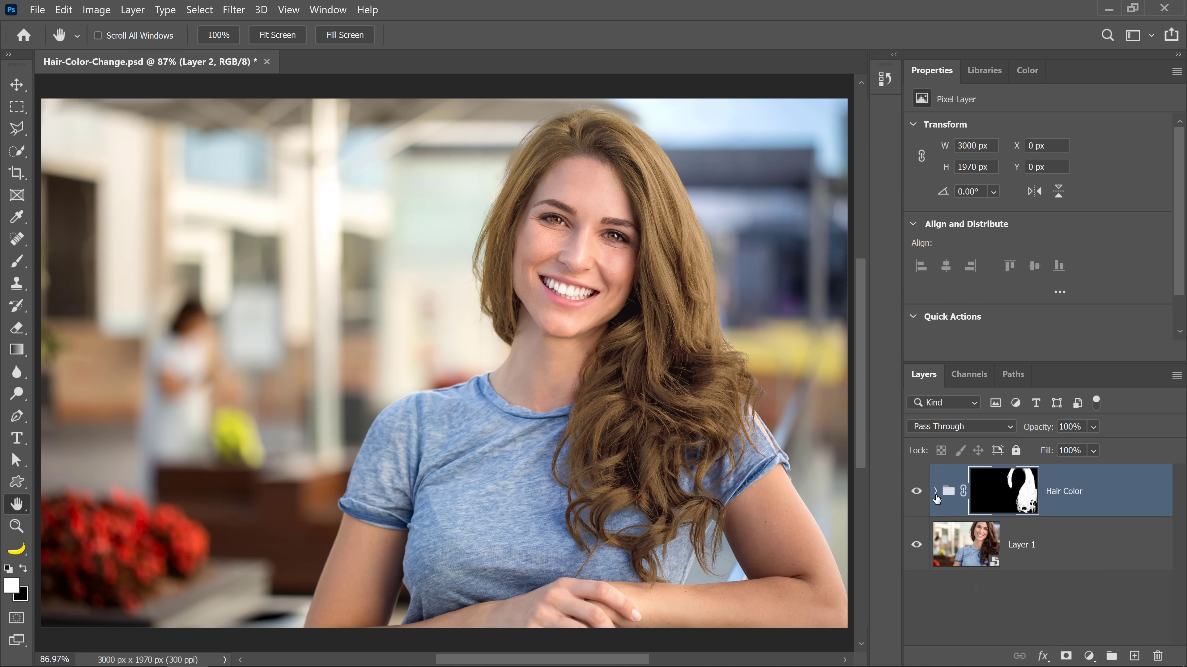
pyautogui.click(964, 567)
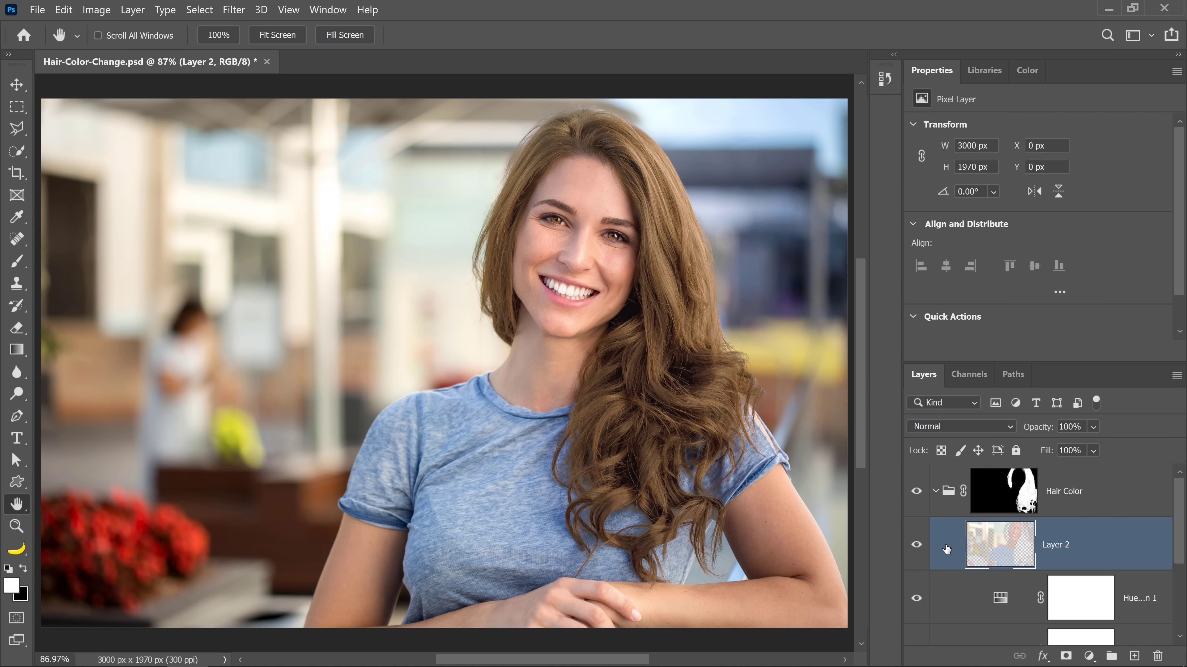
# Step: Set Layer 2's blend mode to Screen and compare the hair with and without the layer
pyautogui.click(929, 423)
pyautogui.click(927, 381)
pyautogui.click(917, 547)
pyautogui.click(917, 547)
pyautogui.click(917, 546)
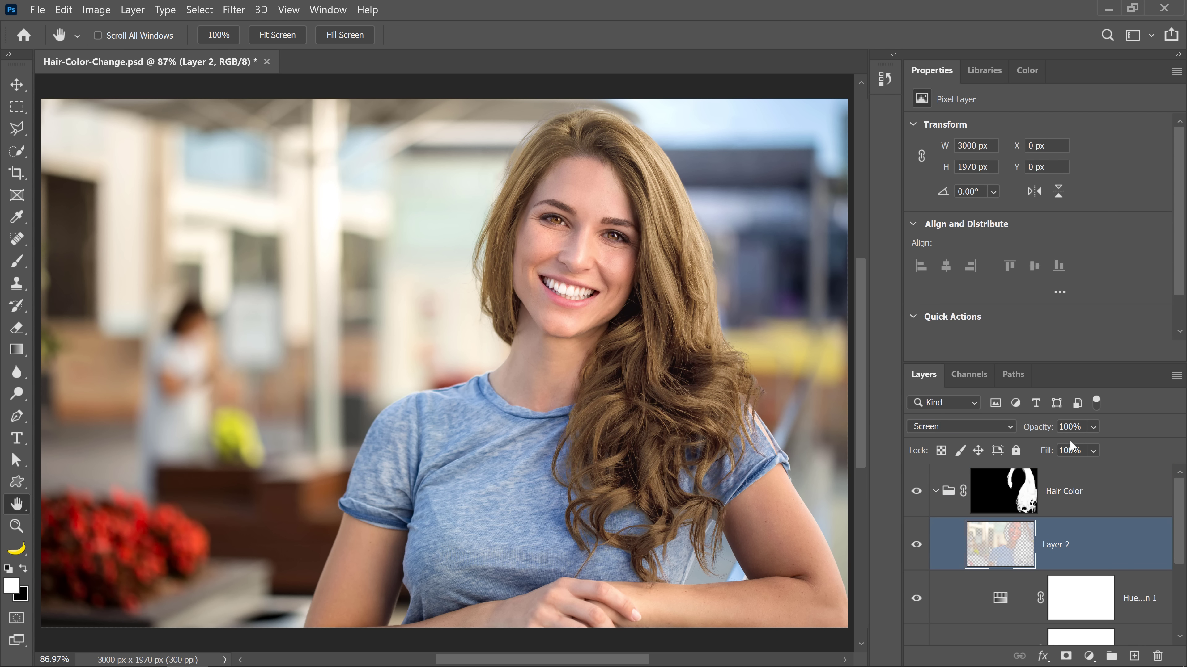
# Step: Lower Layer 2's opacity to 36% and compare the hair with and without the layer
pyautogui.click(1091, 427)
pyautogui.moveTo(1080, 447); pyautogui.dragTo(1101, 454)
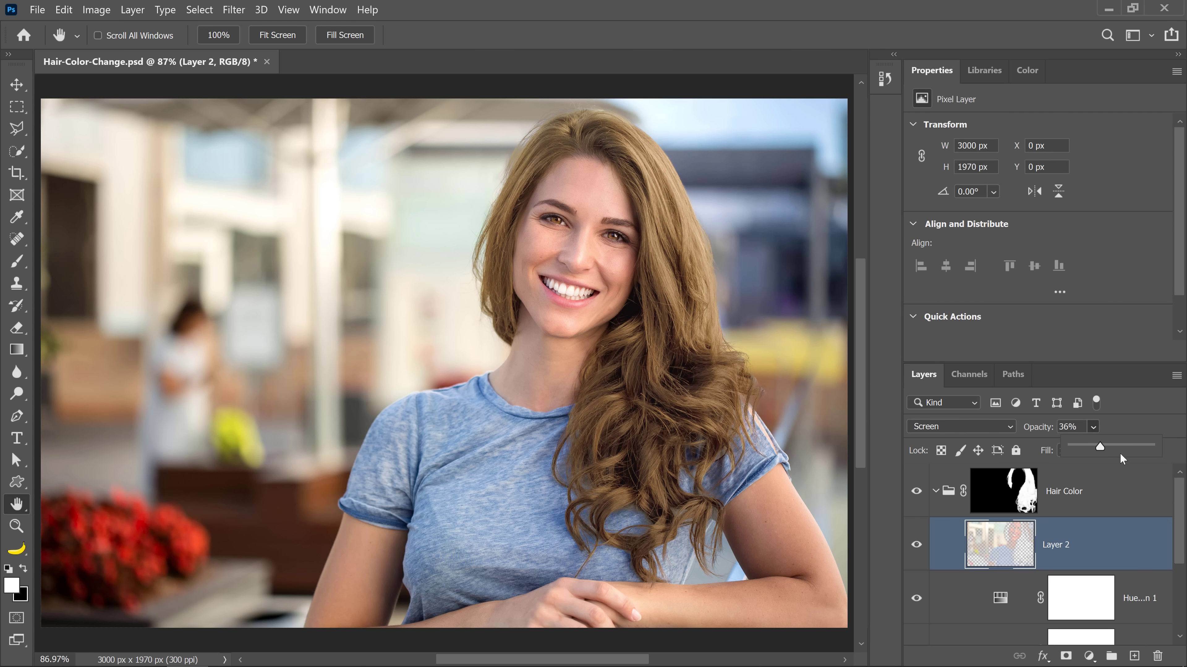
pyautogui.click(1166, 443)
pyautogui.click(911, 555)
pyautogui.click(915, 560)
# Step: Fine-tune the saturation and hue of the Hue/Saturation layer in the Hair Color group
pyautogui.click(1000, 603)
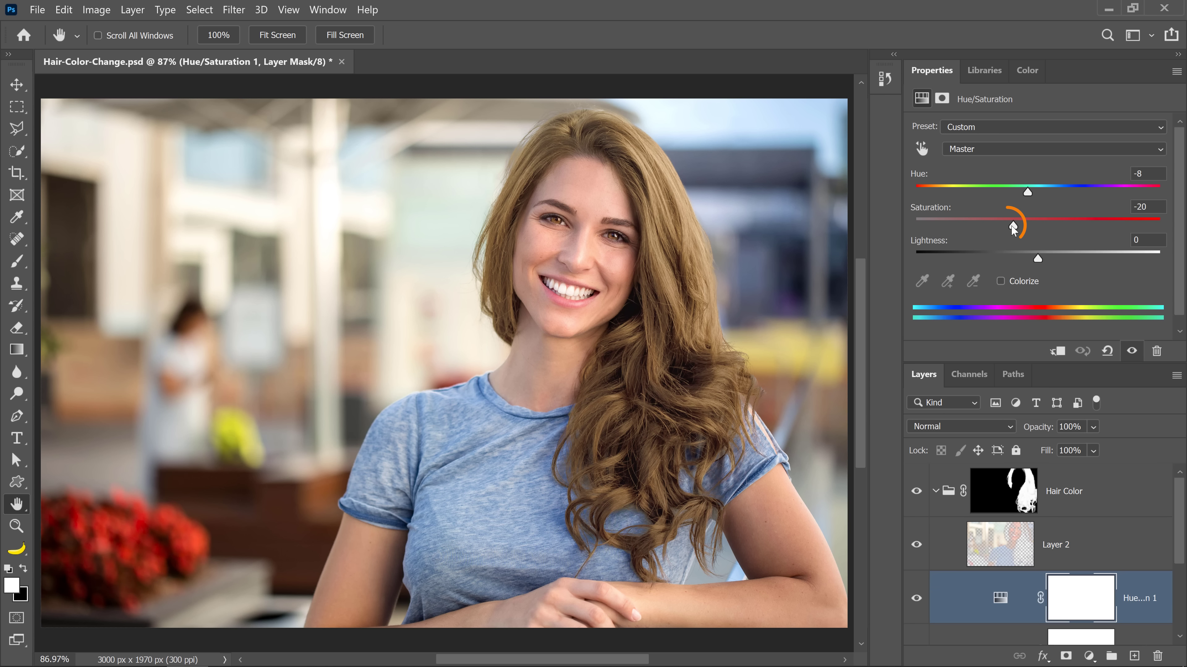
pyautogui.moveTo(1006, 224); pyautogui.dragTo(1026, 194)
# Step: Refine the Hair Color group's mask at the hairline with a 90 px brush, painting white over the hair and black over the forehead
pyautogui.click(997, 508)
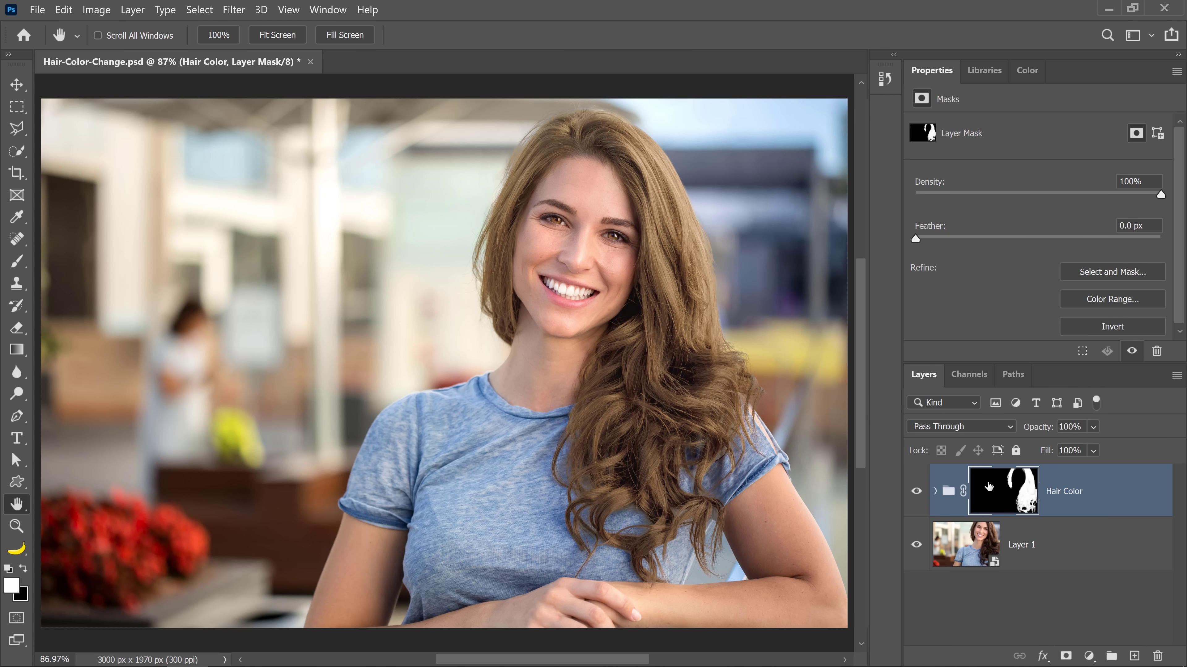
pyautogui.press('z')
pyautogui.moveTo(626, 225); pyautogui.dragTo(585, 354)
pyautogui.scroll(3, 556, 267)
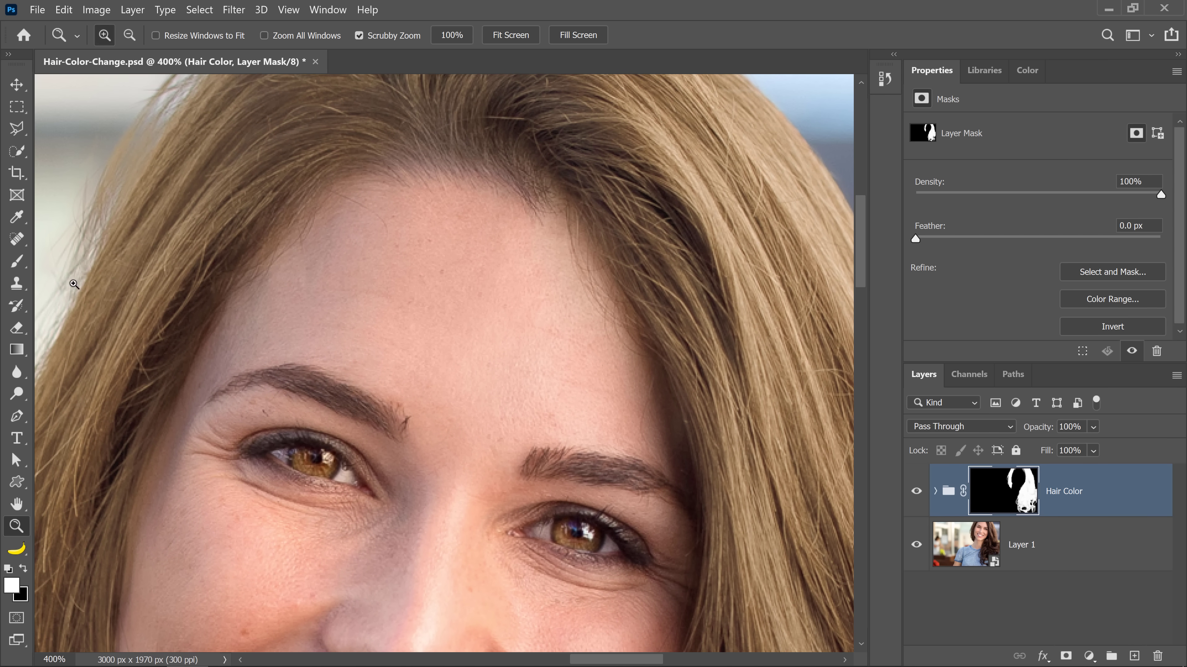
pyautogui.click(17, 262)
pyautogui.click(82, 258)
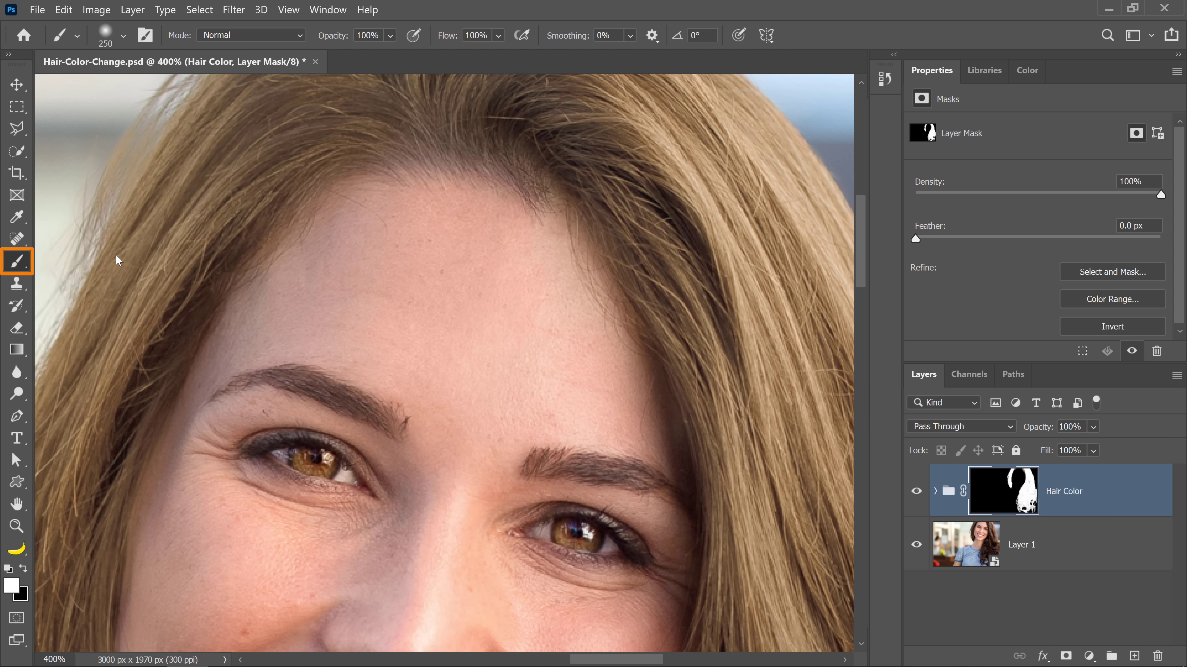
pyautogui.press('[')
pyautogui.press('[')
pyautogui.press('[')
pyautogui.press('[')
pyautogui.press('[')
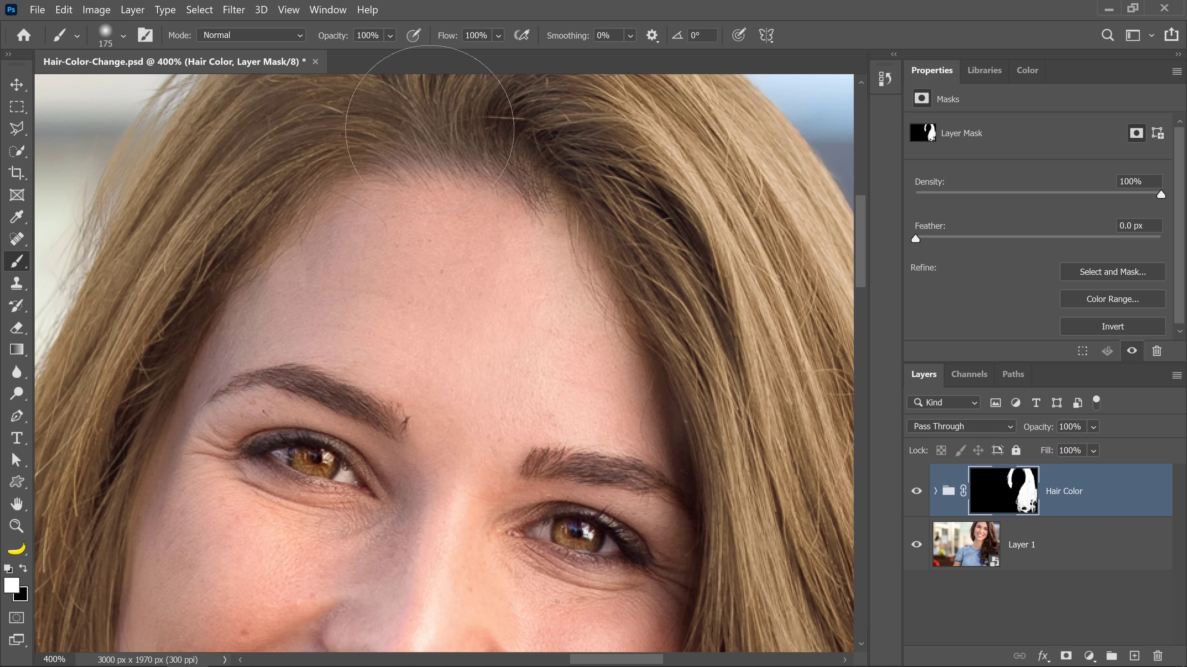
pyautogui.press('[')
pyautogui.moveTo(429, 135)
pyautogui.mouseDown()
pyautogui.moveTo(542, 140)
pyautogui.moveTo(559, 168)
pyautogui.moveTo(513, 138)
pyautogui.mouseUp()
pyautogui.click(24, 569)
pyautogui.moveTo(397, 247)
pyautogui.mouseDown()
pyautogui.moveTo(432, 221)
pyautogui.moveTo(439, 239)
pyautogui.moveTo(490, 234)
pyautogui.mouseUp()
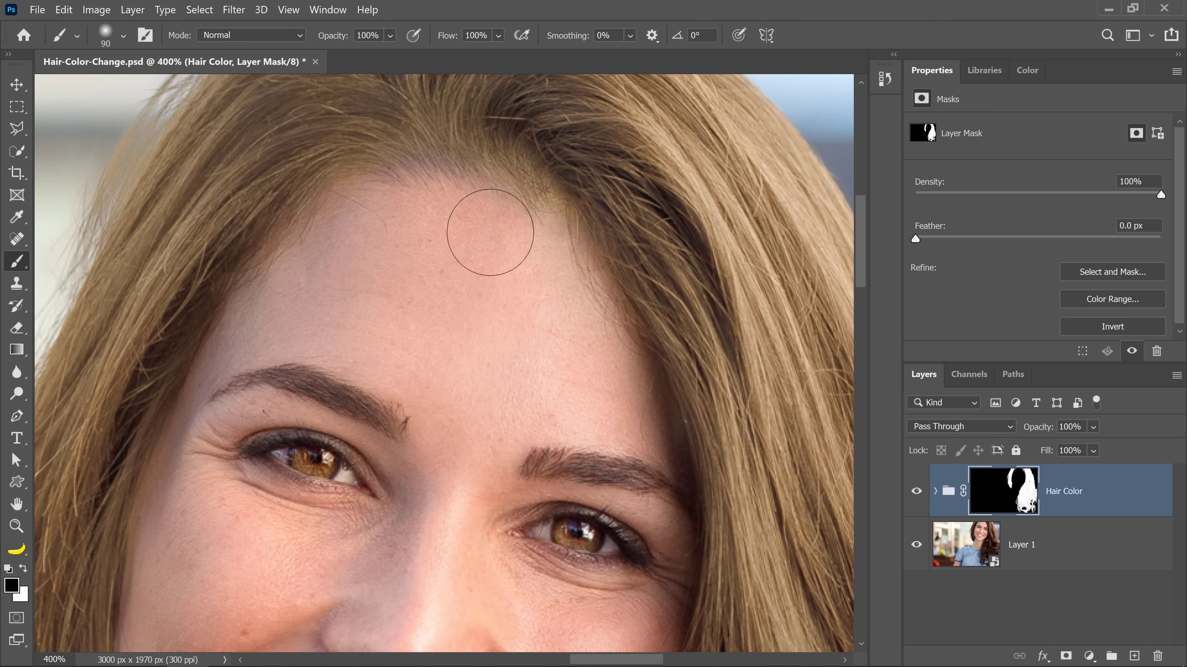
# Step: Paint white on the Hair Color group's mask over the roots above the forehead, and fit the whole photo in view
pyautogui.press('x')
pyautogui.scroll(2, 477, 161)
pyautogui.moveTo(443, 168); pyautogui.dragTo(428, 187)
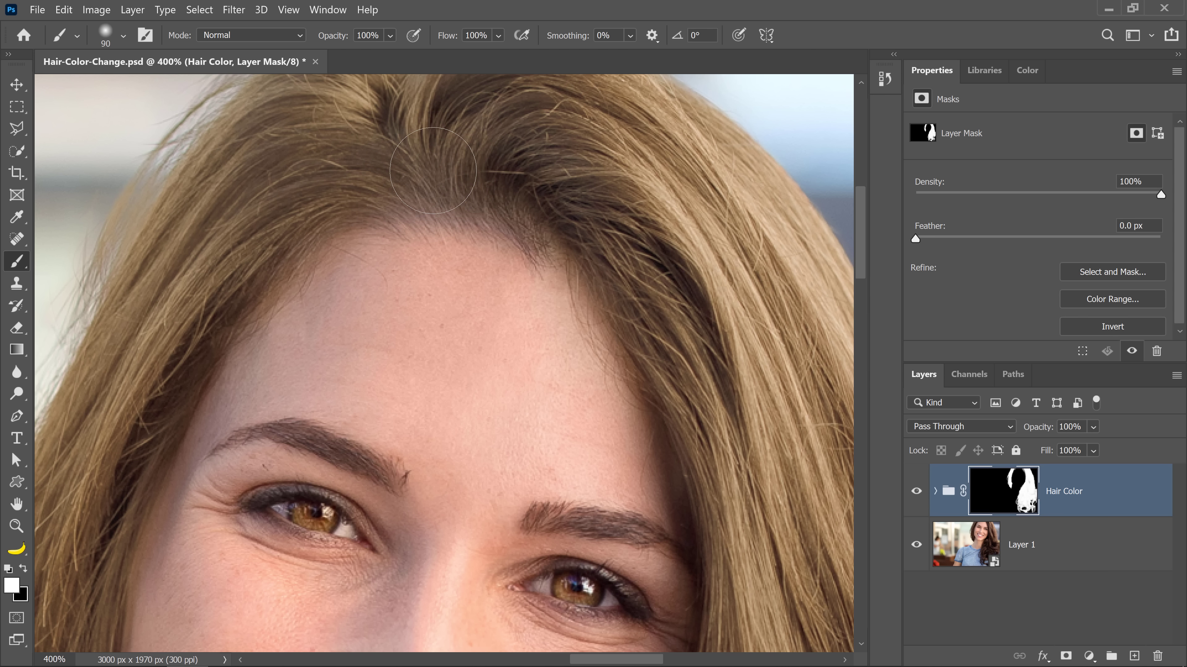
pyautogui.moveTo(421, 124)
pyautogui.mouseDown()
pyautogui.moveTo(369, 136)
pyautogui.moveTo(322, 125)
pyautogui.moveTo(491, 114)
pyautogui.moveTo(444, 140)
pyautogui.moveTo(500, 131)
pyautogui.moveTo(532, 149)
pyautogui.moveTo(431, 154)
pyautogui.mouseUp()
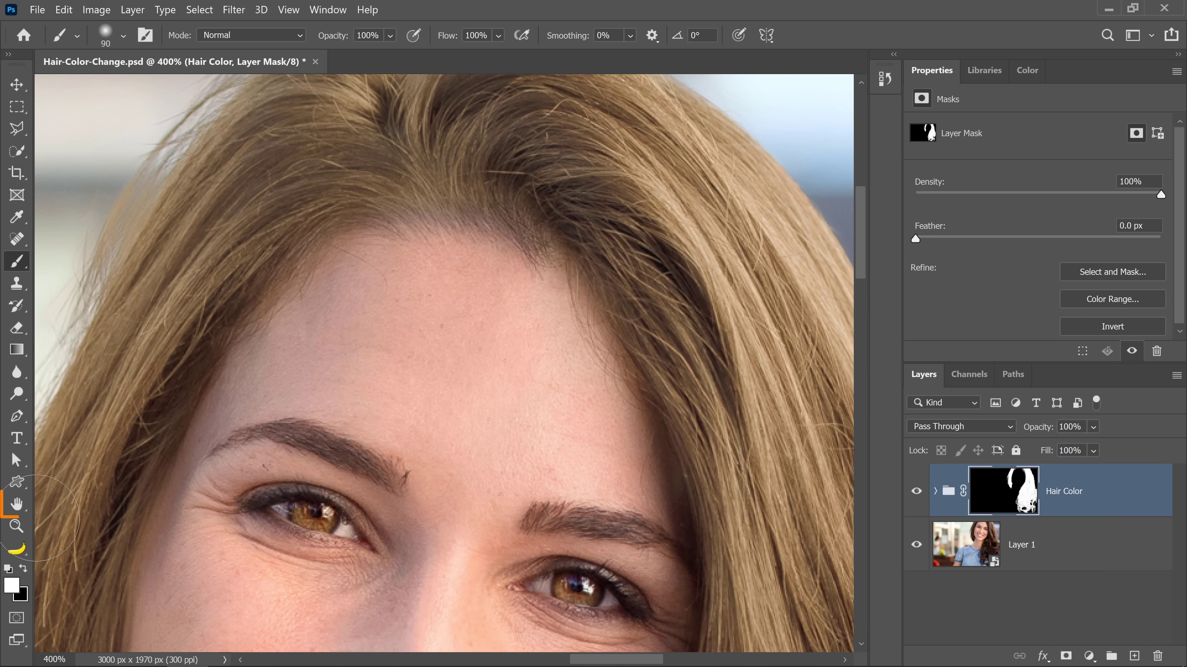
pyautogui.click(18, 505)
pyautogui.doubleClick(19, 505)
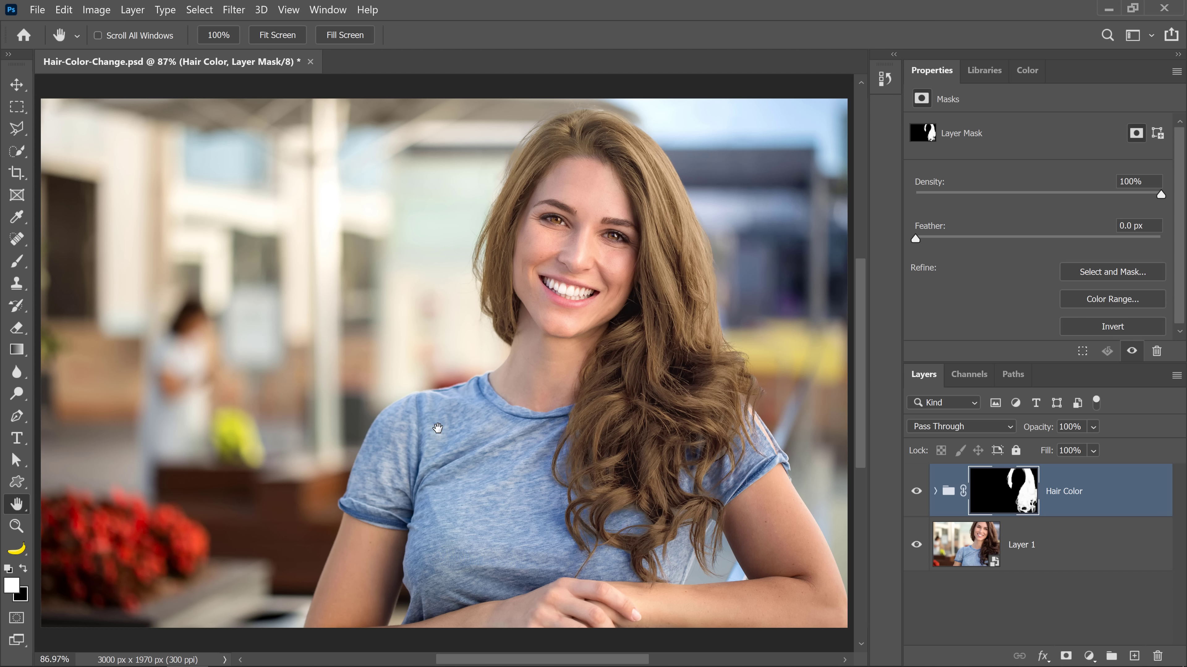